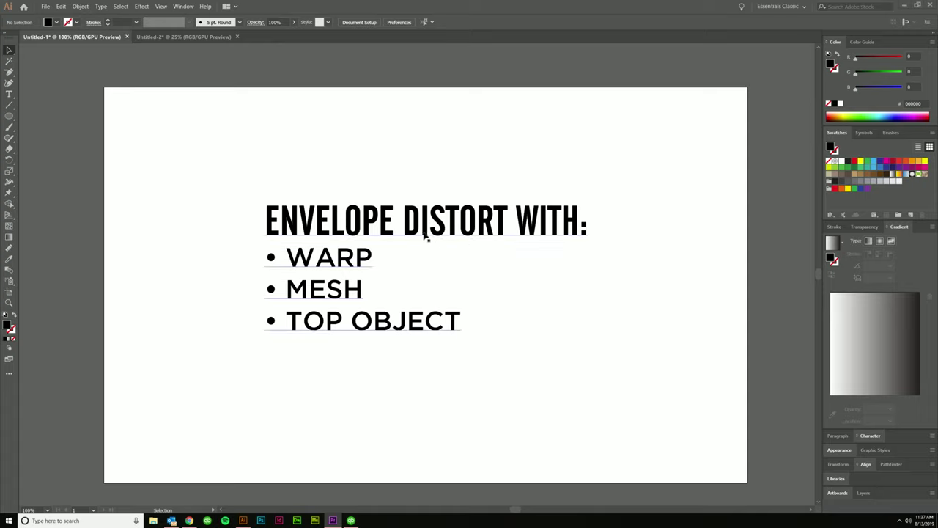
- Delete the intro list text and drag the WARP word onto the artboard
{"action": "left_click", "coordinate": [400, 223]}
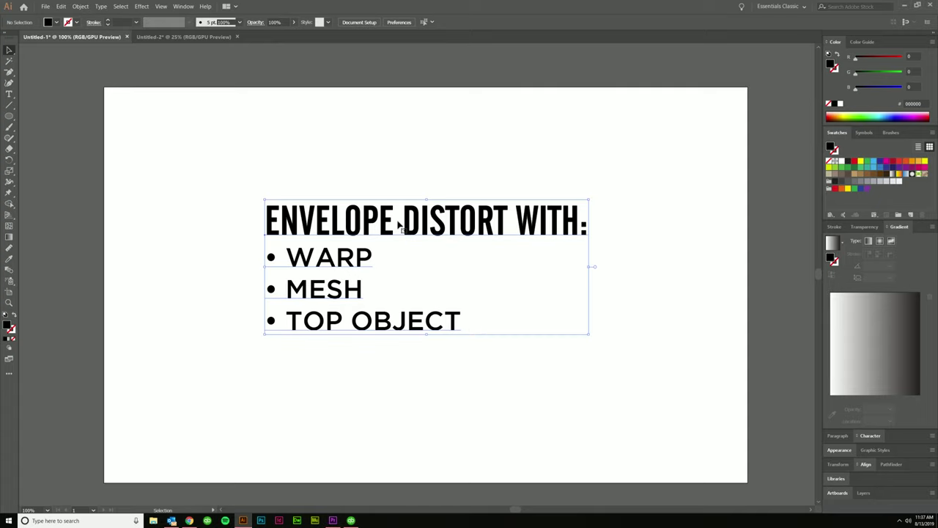
{"action": "key", "text": "Delete"}
{"action": "key", "text": "ctrl+minus"}
{"action": "key", "text": "ctrl+minus"}
{"action": "left_click_drag", "start_coordinate": [708, 303], "coordinate": [451, 304]}
{"action": "key", "text": "ctrl+1"}
- Nudge WARP slightly left, reselect it, and bring up the Object menu
{"action": "left_click", "coordinate": [578, 338]}
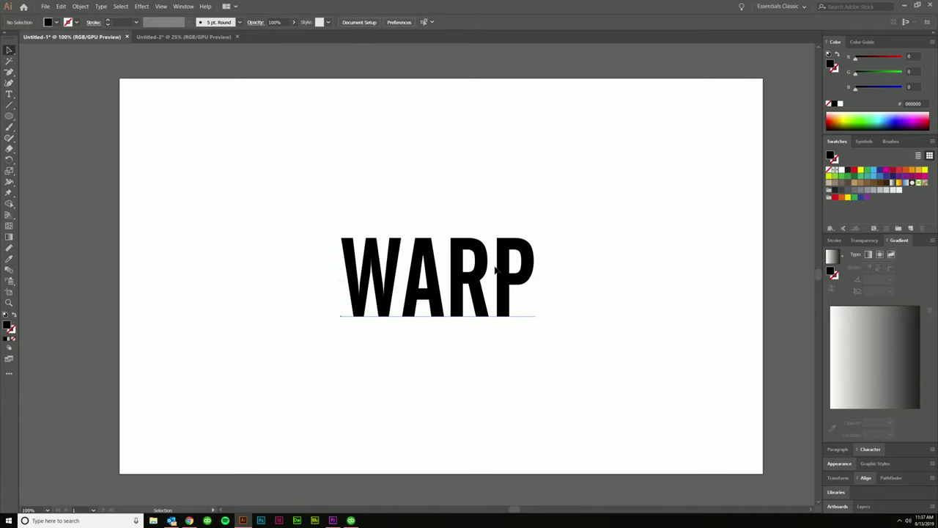
{"action": "left_click_drag", "start_coordinate": [497, 263], "coordinate": [483, 262]}
{"action": "left_click", "coordinate": [480, 341]}
{"action": "left_click", "coordinate": [432, 272]}
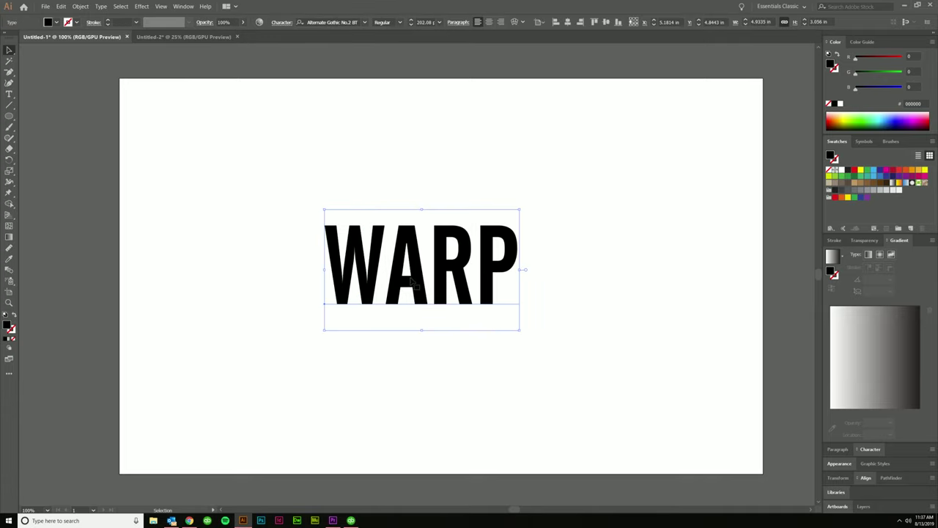
{"action": "left_click", "coordinate": [562, 396]}
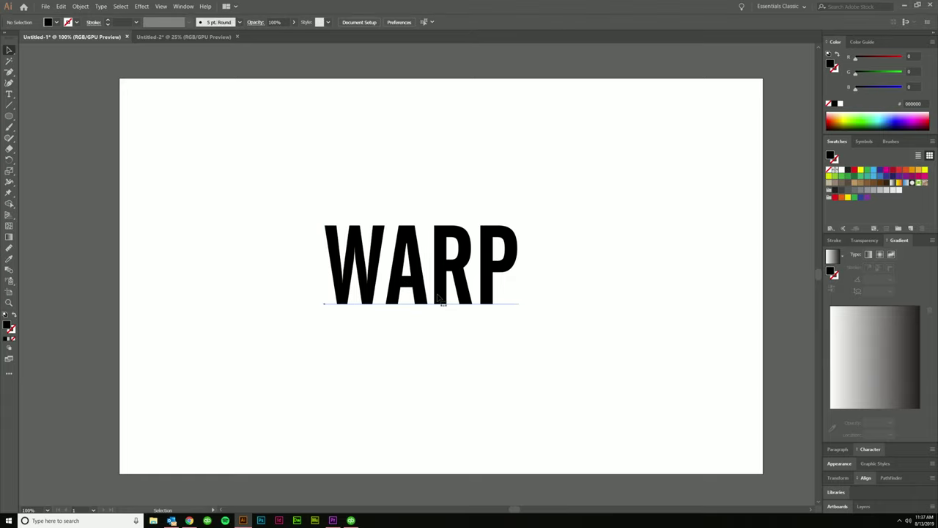
{"action": "left_click", "coordinate": [438, 298]}
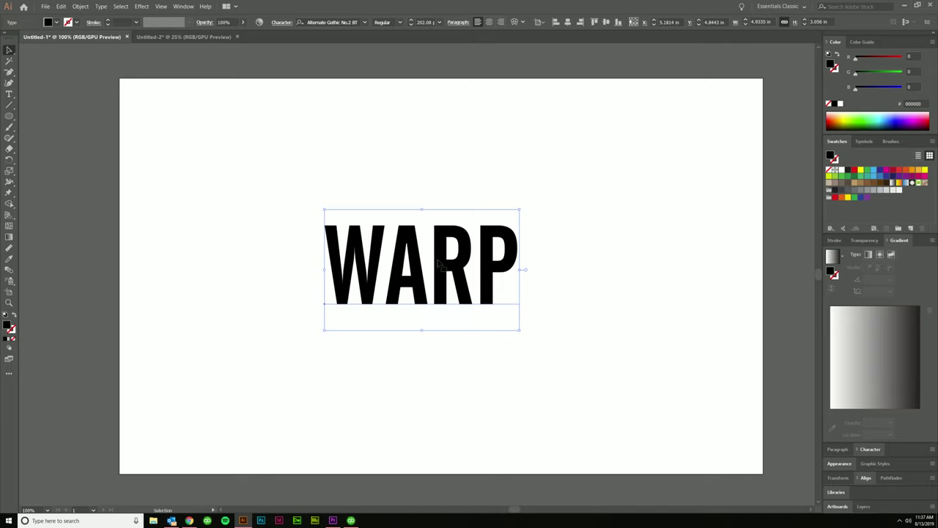
{"action": "left_click", "coordinate": [80, 6]}
- Apply Envelope Distort > Make with Warp to WARP, keeping the default Arc style
{"action": "mouse_move", "coordinate": [111, 211]}
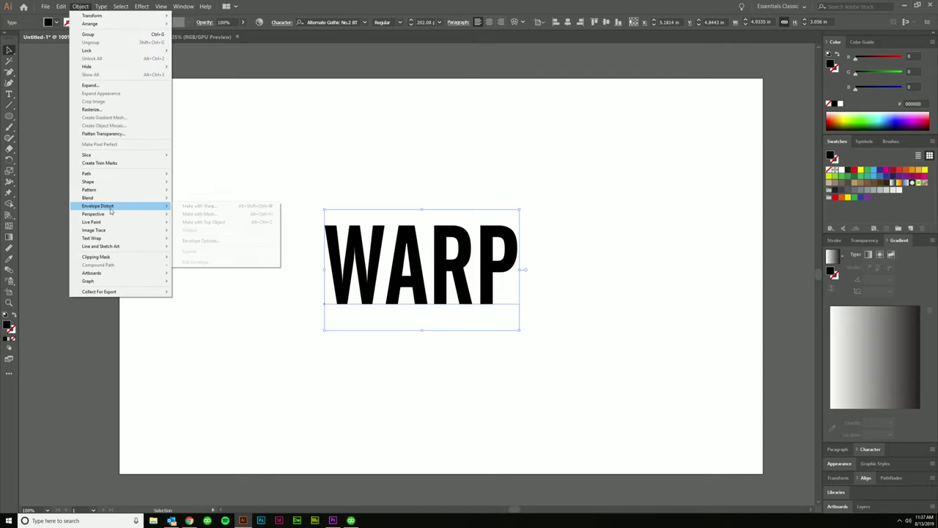
{"action": "left_click", "coordinate": [198, 207]}
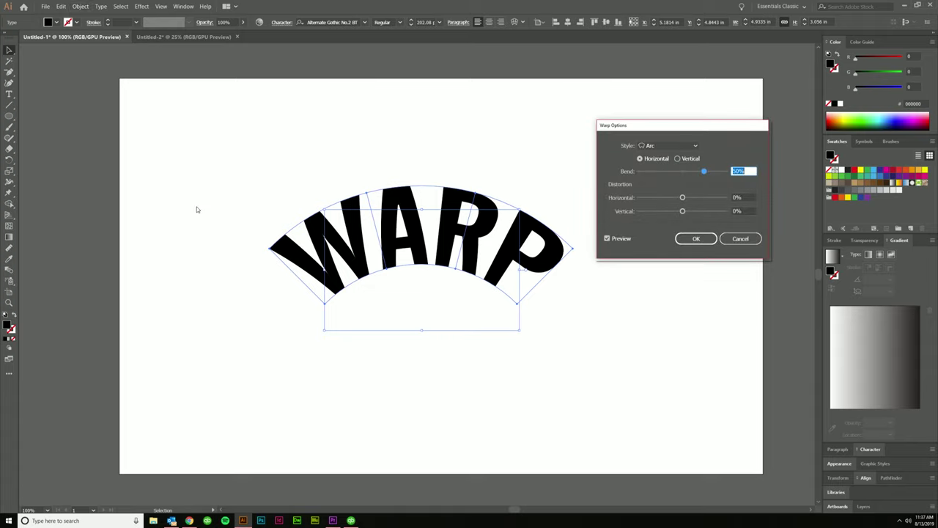
{"action": "left_click", "coordinate": [696, 147]}
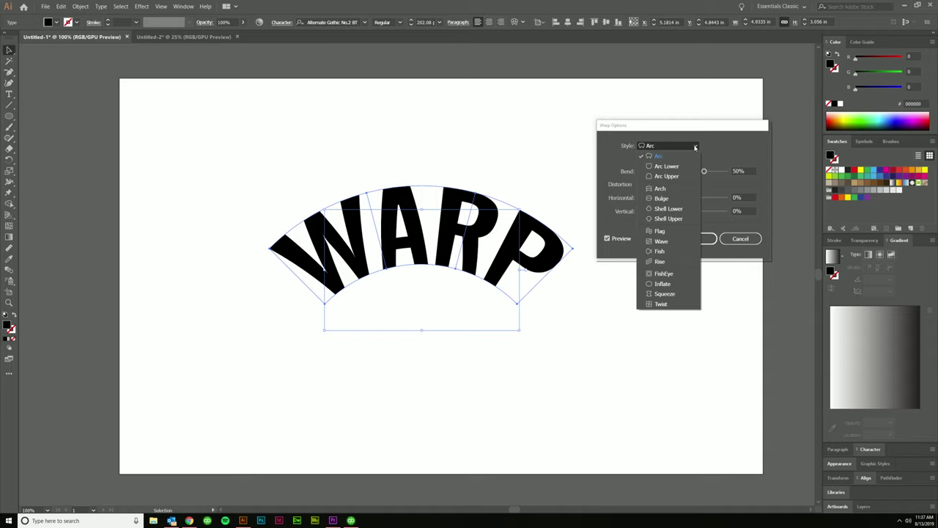
{"action": "left_click", "coordinate": [696, 147]}
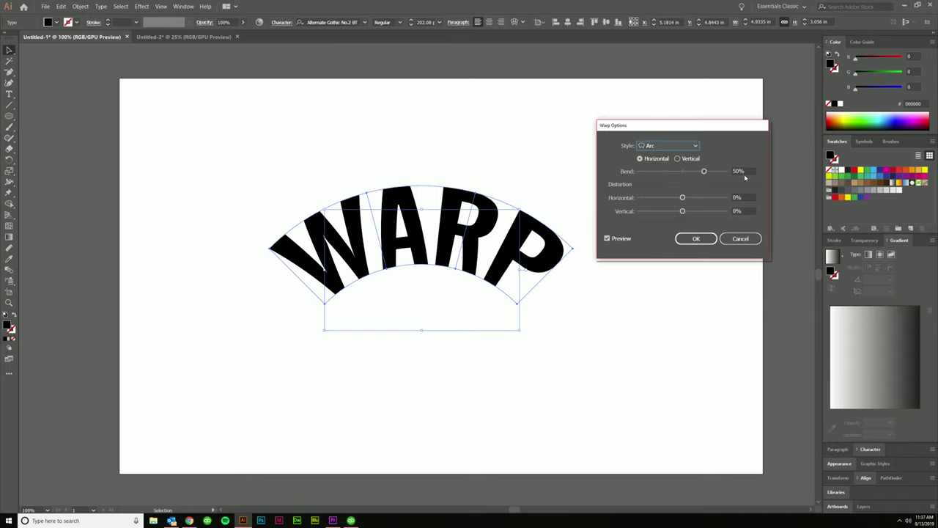
- Preview warp styles from Arc Lower through Twist, then return to Arc
{"action": "left_click", "coordinate": [696, 147]}
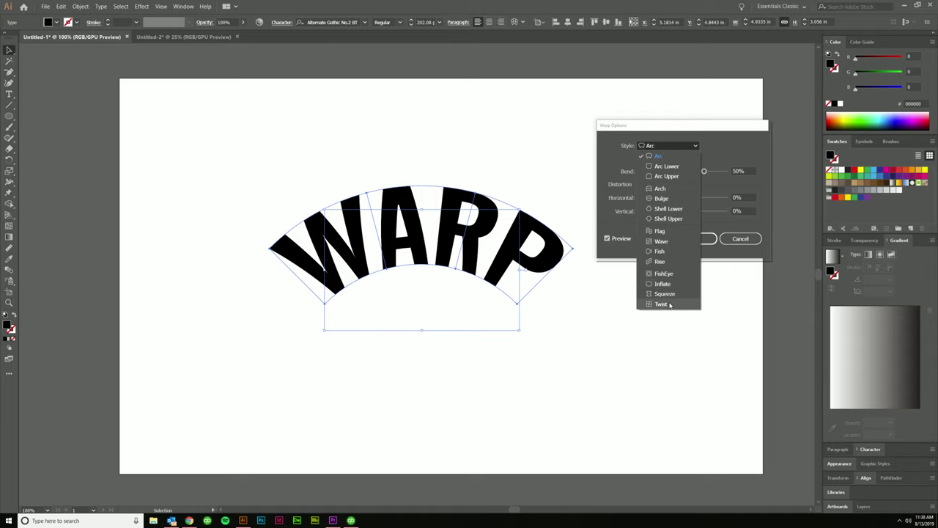
{"action": "left_click", "coordinate": [661, 167]}
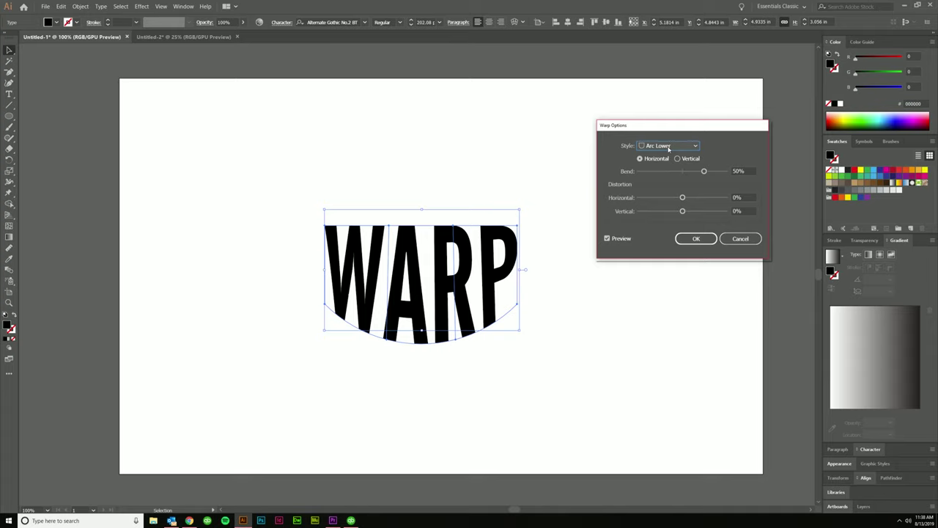
{"action": "key", "text": "Down"}
{"action": "key", "text": "Down"}
{"action": "key", "text": "Down"}
{"action": "key", "text": "Down"}
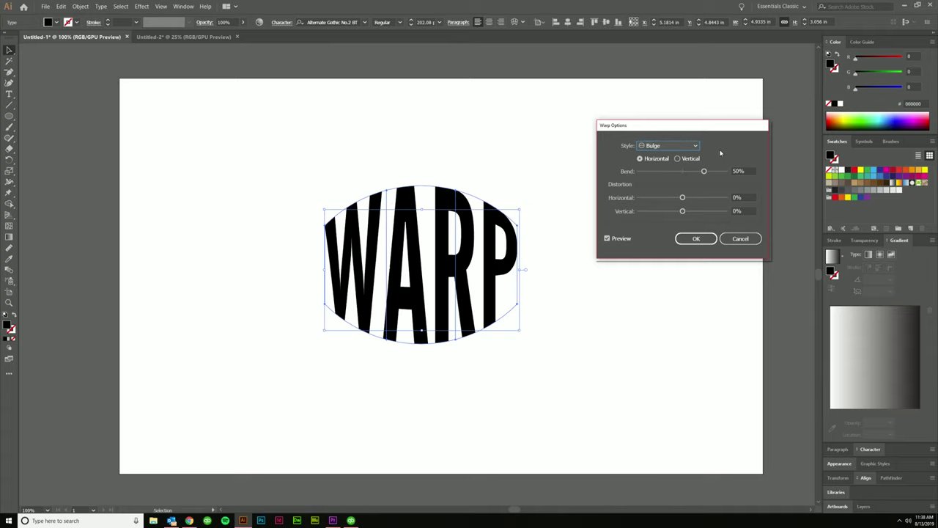
{"action": "key", "text": "Down"}
{"action": "key", "text": "Down"}
{"action": "key", "text": "Down"}
{"action": "key", "text": "Down"}
{"action": "key", "text": "Down"}
{"action": "key", "text": "Down"}
{"action": "key", "text": "Down"}
{"action": "key", "text": "Down"}
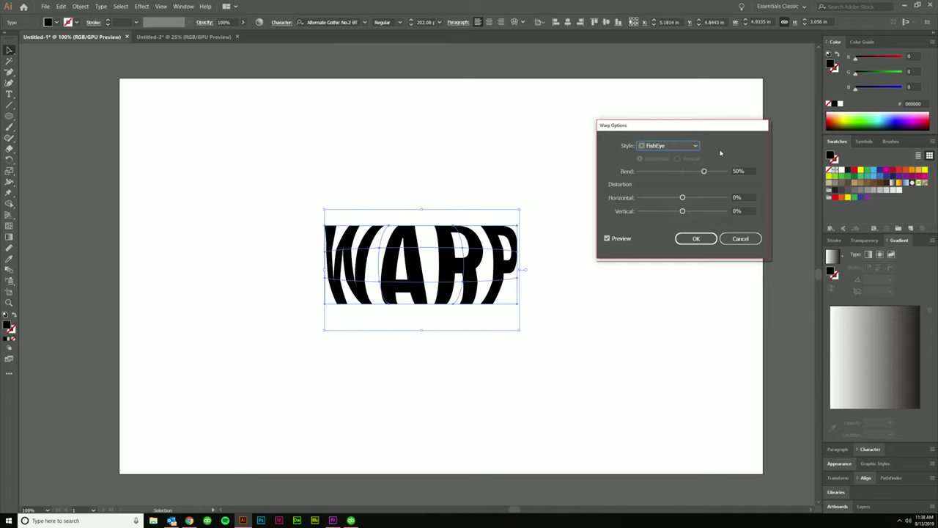
{"action": "key", "text": "Down"}
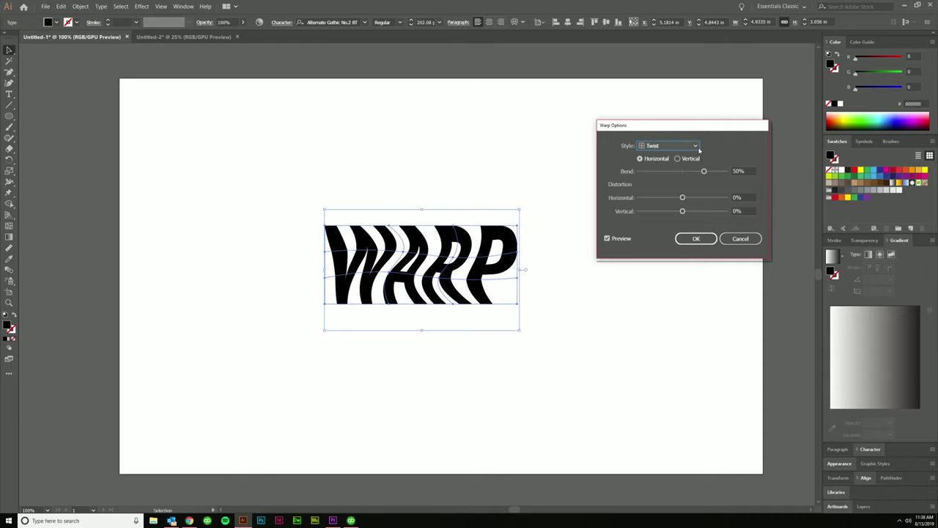
{"action": "left_click", "coordinate": [687, 147]}
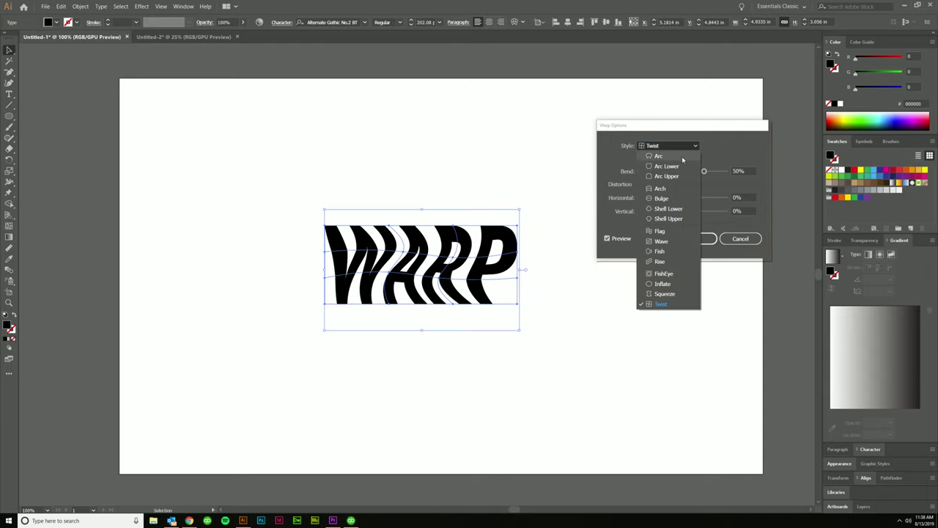
{"action": "left_click", "coordinate": [659, 157]}
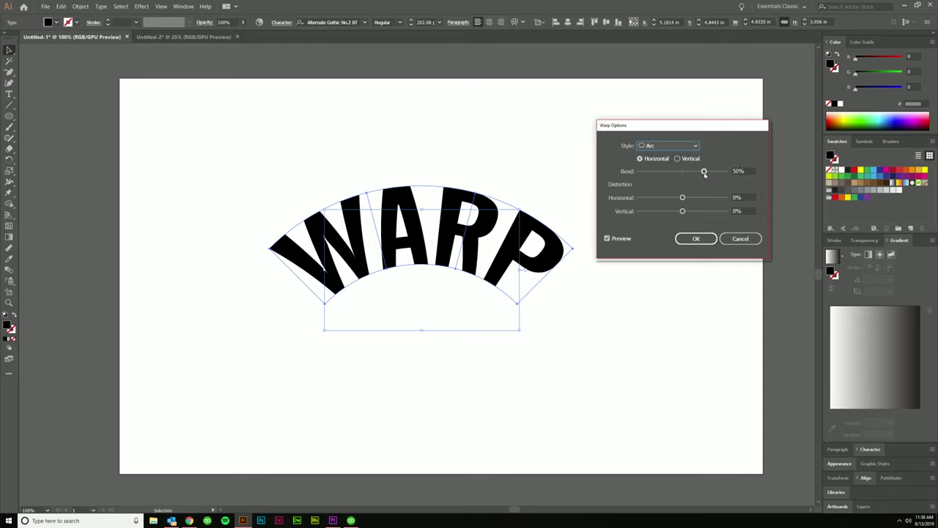
{"action": "left_click_drag", "start_coordinate": [704, 171], "coordinate": [654, 171]}
{"action": "double_click", "coordinate": [744, 171]}
{"action": "type", "text": "-40"}
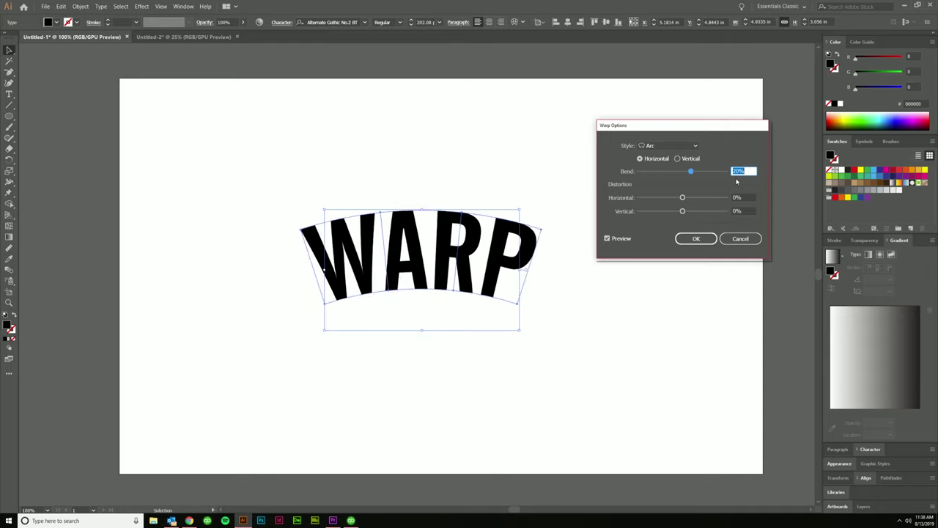
{"action": "type", "text": "-10"}
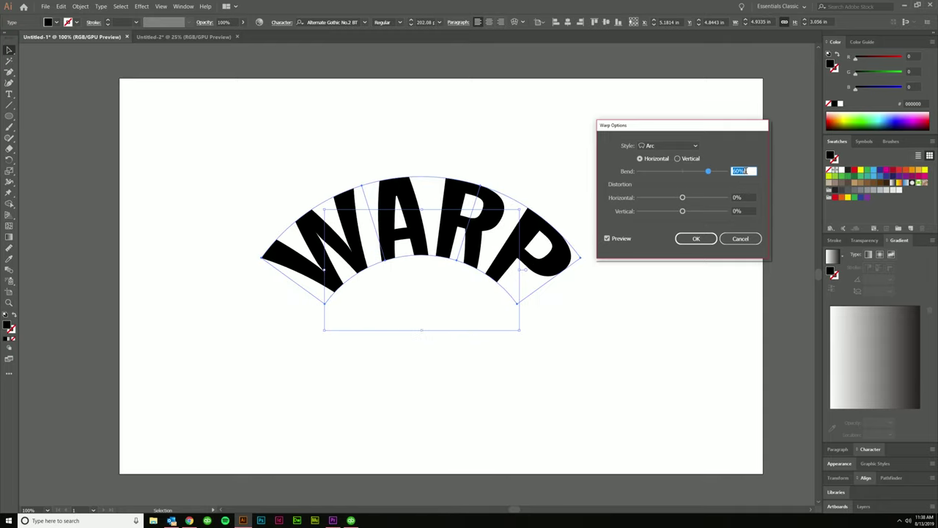
{"action": "key", "text": "shift+Up"}
{"action": "key", "text": "shift+Up"}
{"action": "key", "text": "shift+Up"}
{"action": "key", "text": "shift+Up"}
{"action": "key", "text": "shift+Up"}
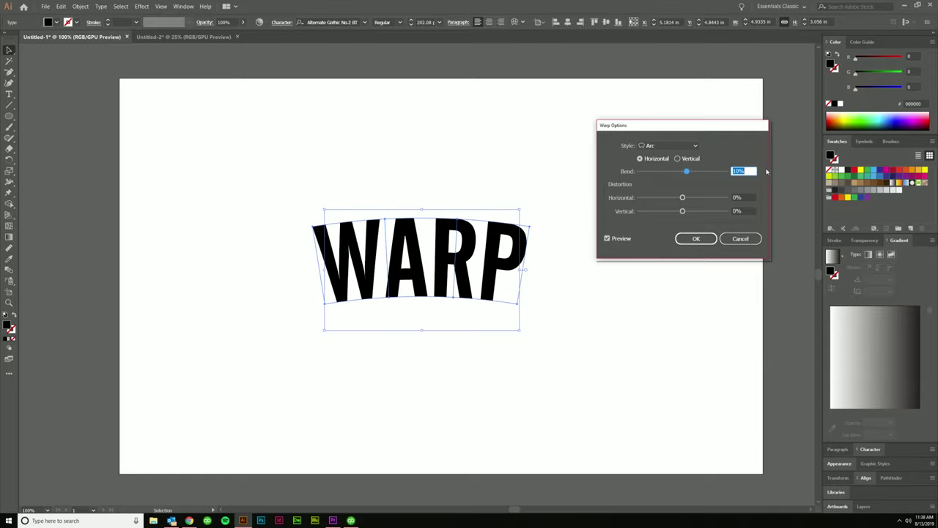
{"action": "key", "text": "shift+Down"}
{"action": "key", "text": "shift+Down"}
{"action": "key", "text": "shift+Down"}
{"action": "key", "text": "shift+Down"}
{"action": "key", "text": "shift+Down"}
{"action": "key", "text": "shift+Down"}
{"action": "key", "text": "shift+Down"}
{"action": "type", "text": "-17"}
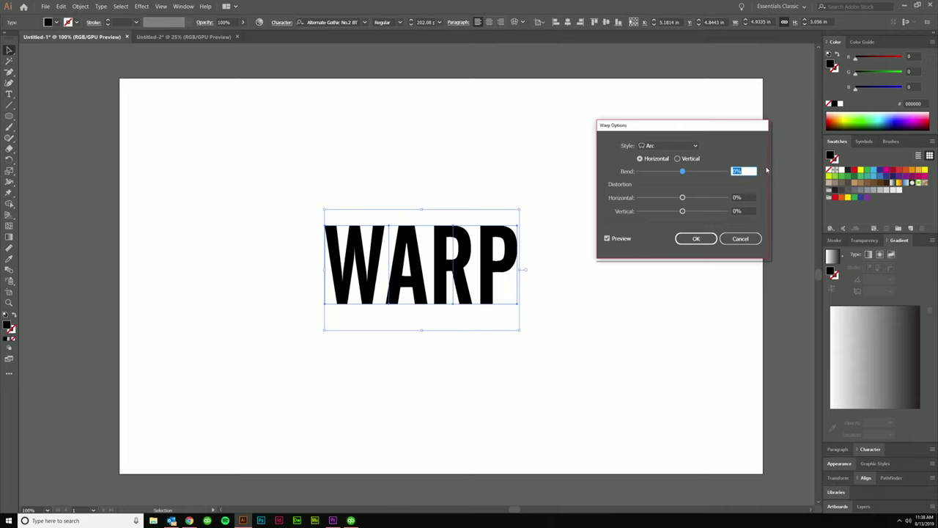
{"action": "key", "text": "Up"}
{"action": "key", "text": "Up"}
{"action": "key", "text": "Up"}
{"action": "key", "text": "Up"}
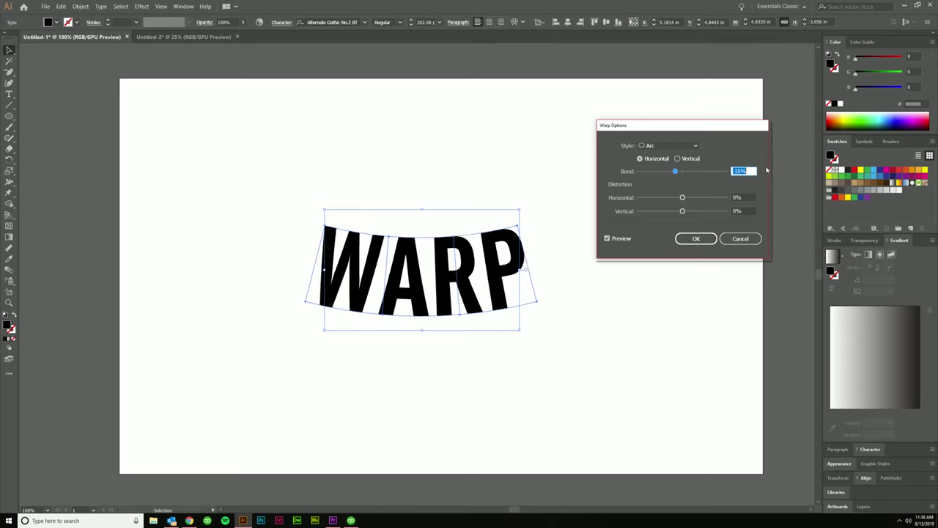
{"action": "key", "text": "Down"}
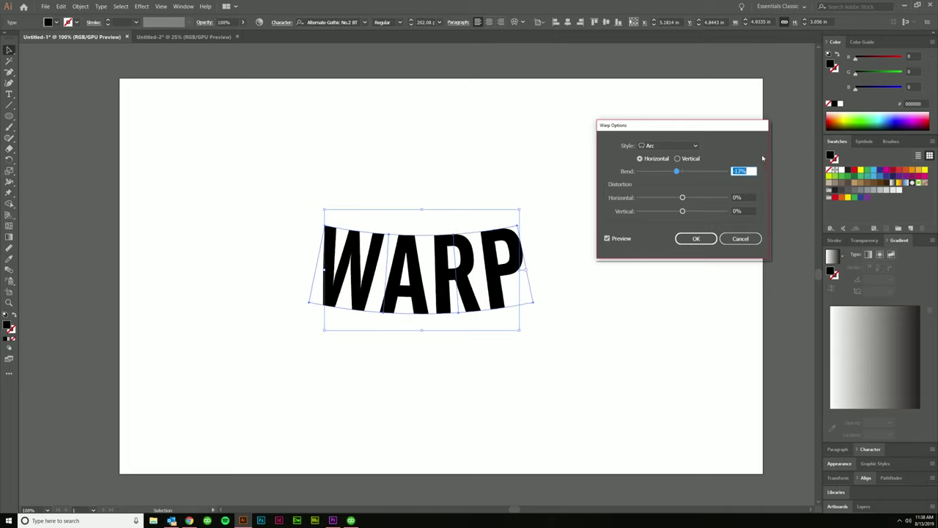
{"action": "type", "text": "0"}
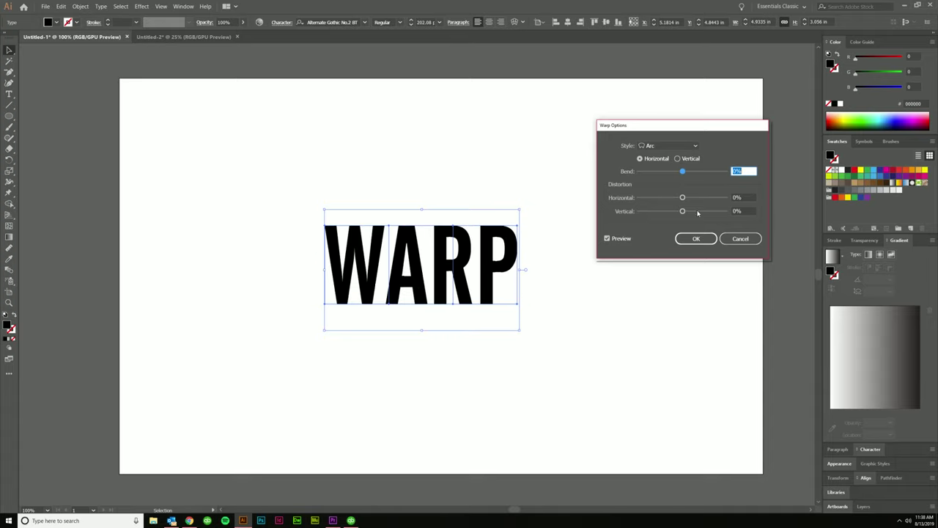
{"action": "key", "text": "shift+Up"}
{"action": "key", "text": "shift+Up"}
{"action": "key", "text": "shift+Up"}
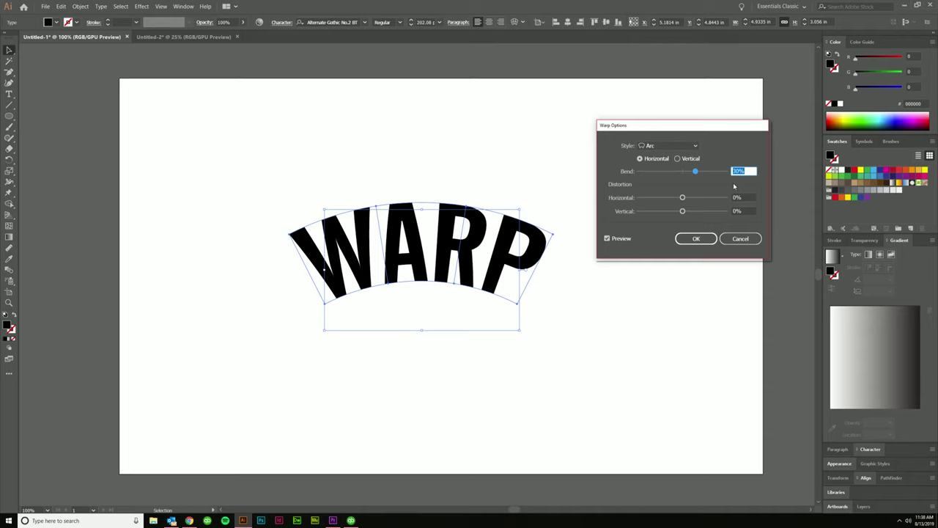
{"action": "key", "text": "shift+Up"}
{"action": "key", "text": "shift+Up"}
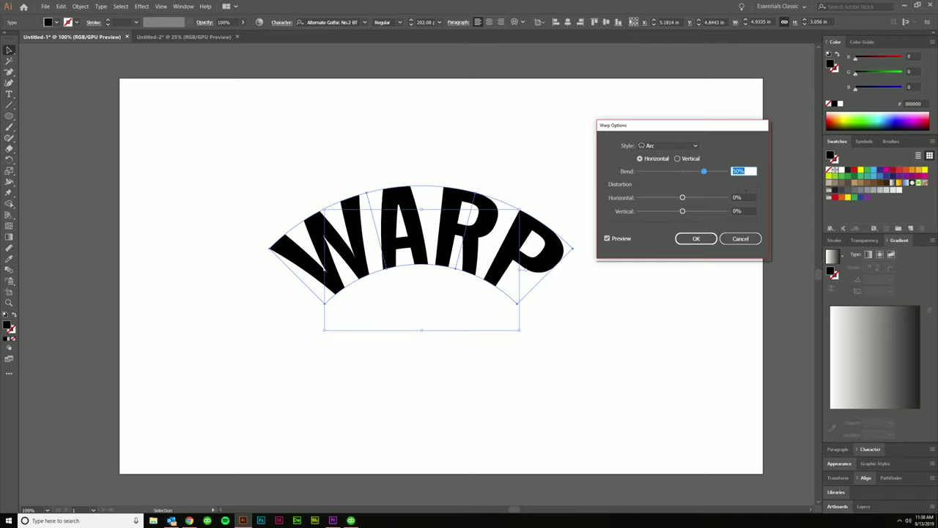
- Try horizontal distortion values from -70% to 70%, leaving it at 0%
{"action": "key", "text": "Tab"}
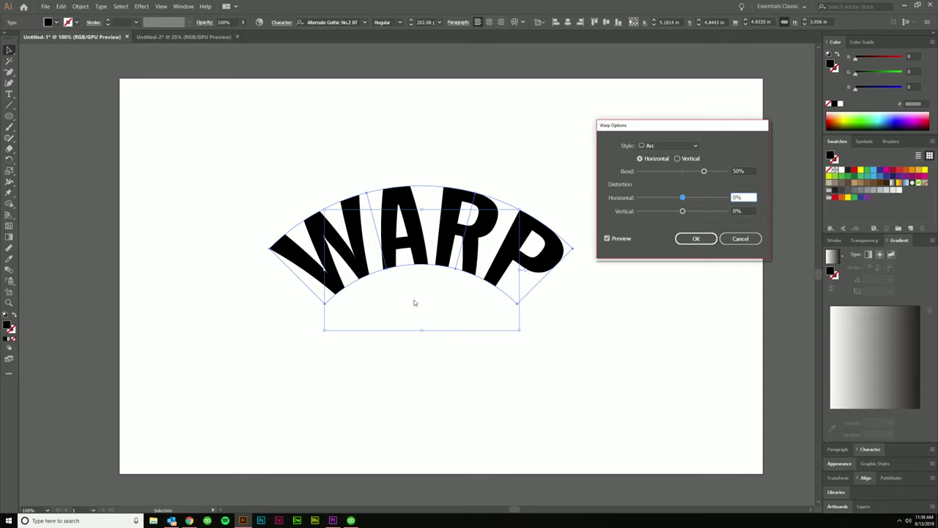
{"action": "key", "text": "shift+Up"}
{"action": "key", "text": "shift+Up"}
{"action": "key", "text": "shift+Up"}
{"action": "key", "text": "shift+Up"}
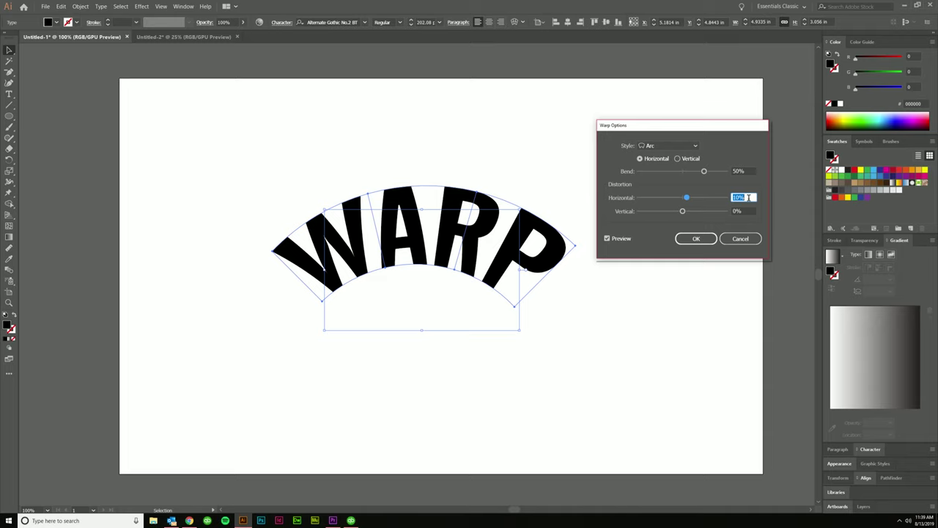
{"action": "key", "text": "shift+Up"}
{"action": "key", "text": "shift+Up"}
{"action": "key", "text": "shift+Up"}
{"action": "key", "text": "shift+Down"}
{"action": "key", "text": "shift+Down"}
{"action": "key", "text": "shift+Down"}
{"action": "key", "text": "shift+Down"}
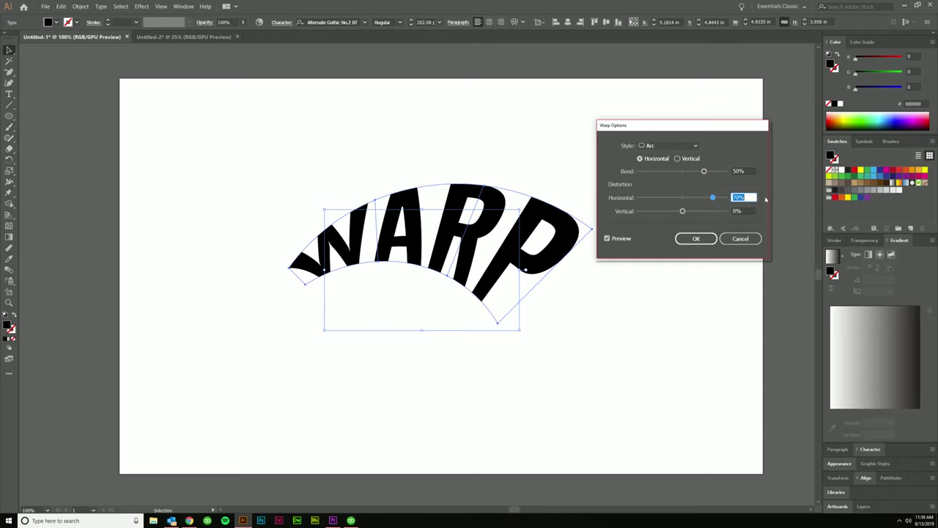
{"action": "key", "text": "shift+Down"}
{"action": "key", "text": "shift+Down"}
{"action": "key", "text": "shift+Down"}
{"action": "key", "text": "shift+Down"}
{"action": "key", "text": "shift+Down"}
{"action": "key", "text": "shift+Down"}
{"action": "key", "text": "shift+Down"}
{"action": "key", "text": "shift+Down"}
{"action": "key", "text": "shift+Down"}
{"action": "key", "text": "shift+Down"}
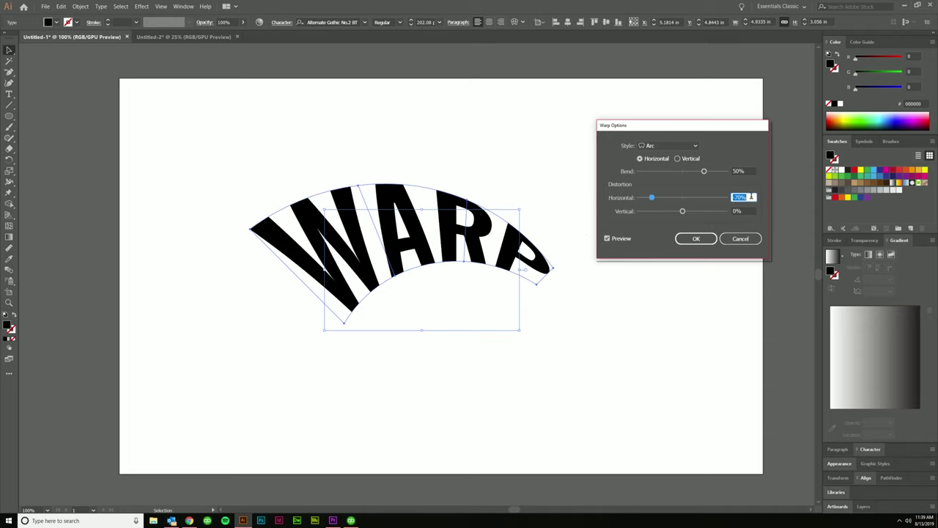
{"action": "key", "text": "shift+Up"}
{"action": "key", "text": "shift+Up"}
{"action": "key", "text": "shift+Up"}
{"action": "key", "text": "shift+Up"}
{"action": "key", "text": "shift+Up"}
{"action": "key", "text": "shift+Up"}
{"action": "key", "text": "shift+Up"}
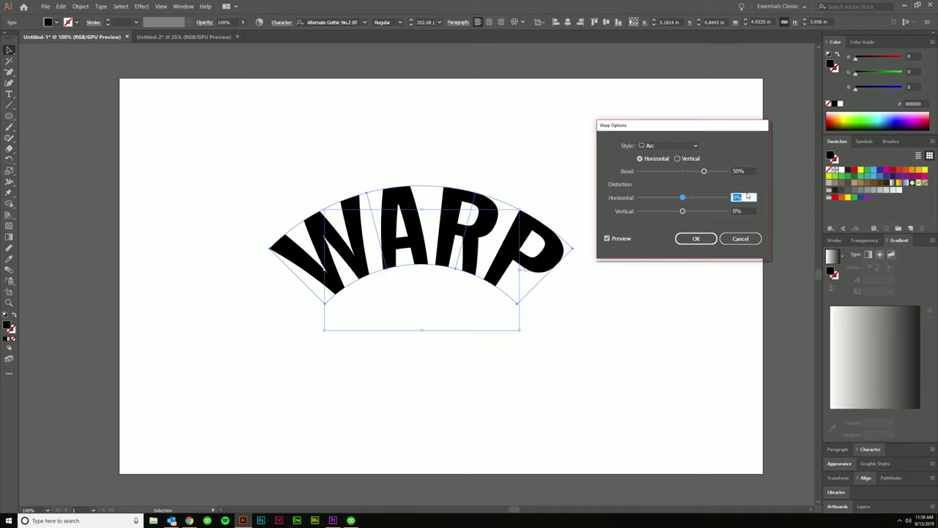
- Try vertical distortion at 40% and -30%, then set it back to 0%
{"action": "left_click", "coordinate": [745, 210]}
{"action": "key", "text": "shift+Up"}
{"action": "key", "text": "shift+Up"}
{"action": "key", "text": "shift+Up"}
{"action": "key", "text": "shift+Up"}
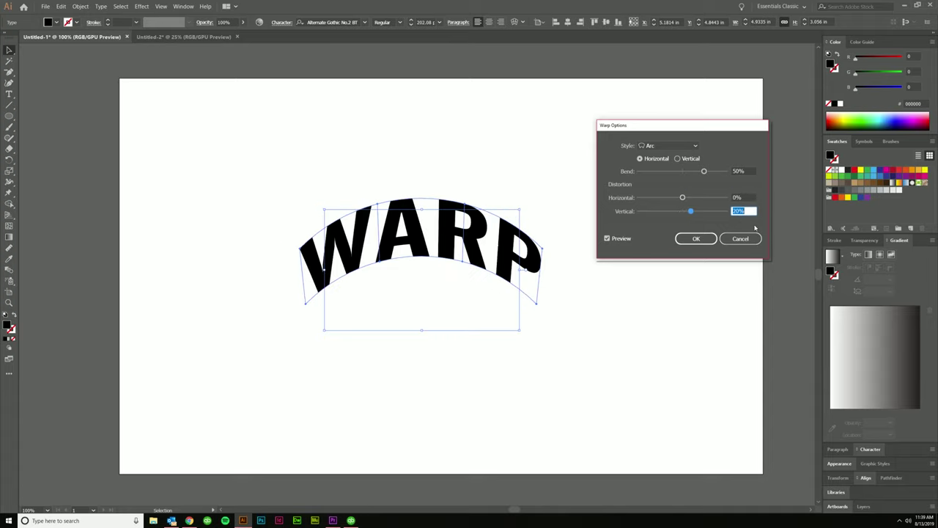
{"action": "key", "text": "shift+Down"}
{"action": "key", "text": "shift+Down"}
{"action": "key", "text": "shift+Down"}
{"action": "key", "text": "shift+Down"}
{"action": "key", "text": "shift+Down"}
{"action": "key", "text": "shift+Down"}
{"action": "key", "text": "shift+Down"}
{"action": "key", "text": "shift+Down"}
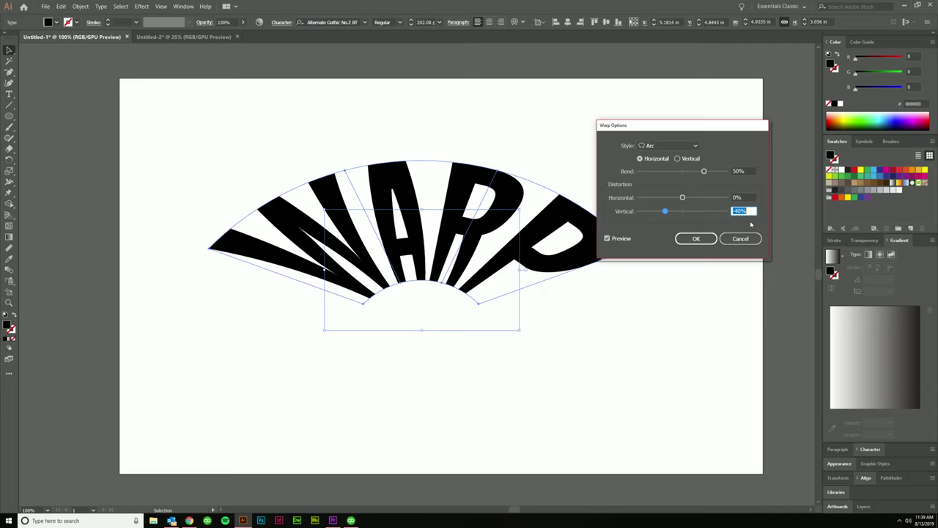
{"action": "key", "text": "shift+Up"}
{"action": "key", "text": "shift+Up"}
{"action": "key", "text": "shift+Up"}
{"action": "key", "text": "shift+Up"}
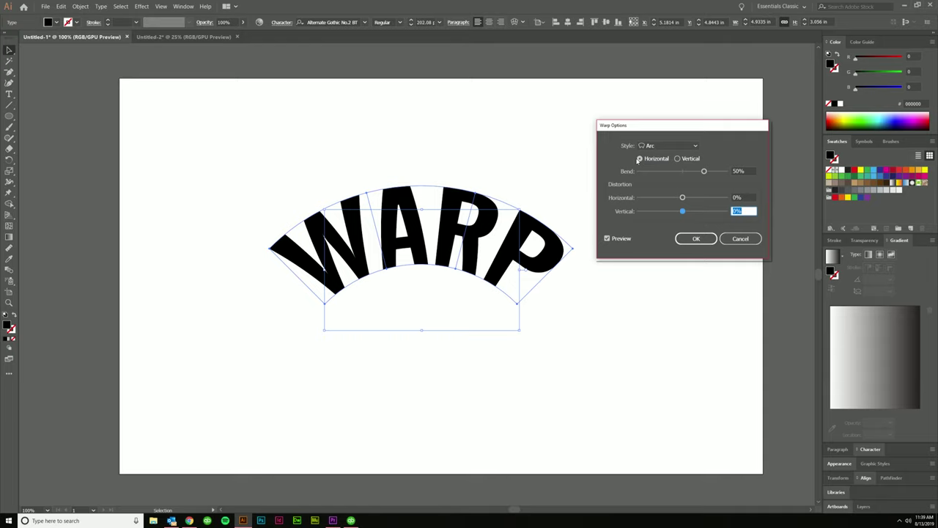
- Switch the Arc warp to Vertical with a 40% bend
{"action": "left_click", "coordinate": [678, 159]}
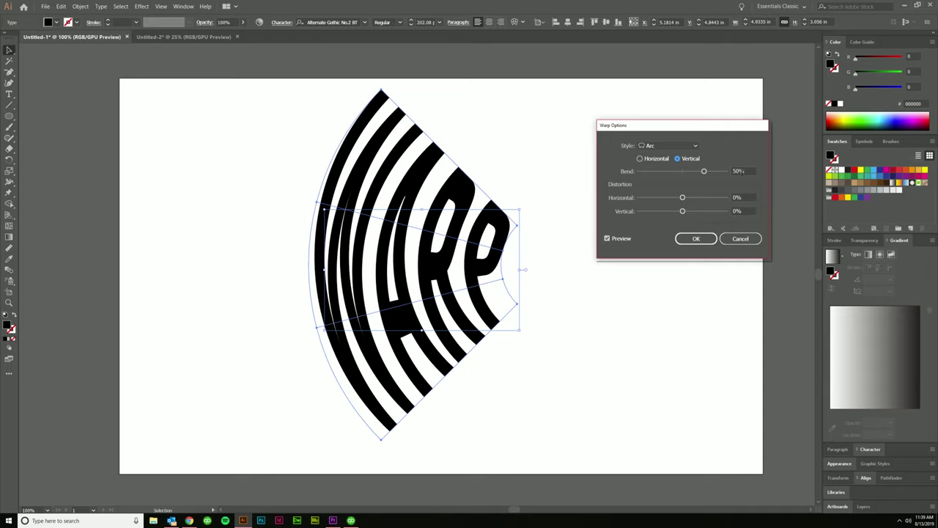
{"action": "key", "text": "Tab"}
{"action": "key", "text": "shift+Down"}
{"action": "key", "text": "shift+Down"}
{"action": "key", "text": "shift+Down"}
{"action": "key", "text": "shift+Down"}
{"action": "key", "text": "shift+Down"}
{"action": "key", "text": "shift+Down"}
{"action": "key", "text": "shift+Down"}
{"action": "key", "text": "shift+Down"}
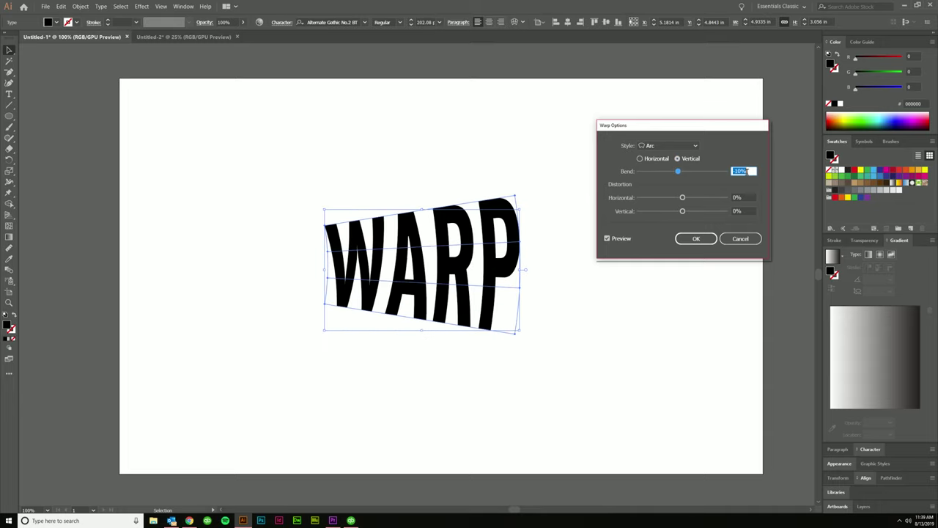
{"action": "key", "text": "shift+Up"}
{"action": "key", "text": "shift+Up"}
{"action": "key", "text": "shift+Up"}
{"action": "key", "text": "shift+Up"}
{"action": "key", "text": "shift+Up"}
{"action": "key", "text": "shift+Up"}
{"action": "key", "text": "shift+Up"}
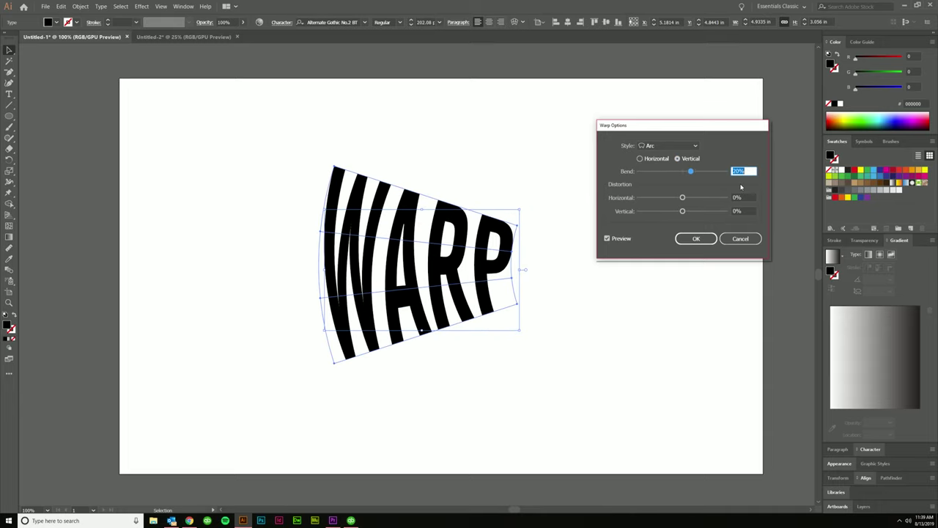
- Try several horizontal distortion values, leaving horizontal distortion at 0%
{"action": "key", "text": "Tab"}
{"action": "key", "text": "shift+Down"}
{"action": "key", "text": "shift+Down"}
{"action": "key", "text": "shift+Down"}
{"action": "key", "text": "shift+Down"}
{"action": "key", "text": "shift+Down"}
{"action": "key", "text": "shift+Down"}
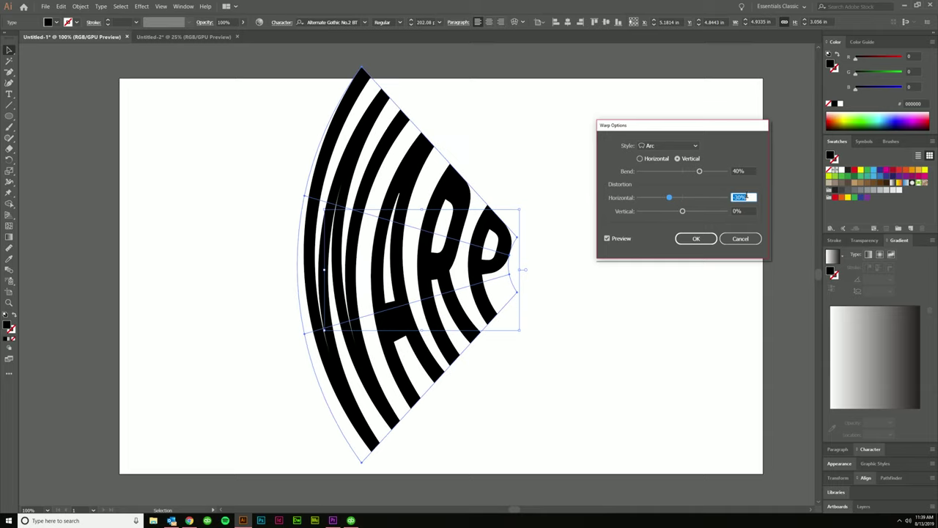
{"action": "key", "text": "shift+Up"}
{"action": "key", "text": "shift+Up"}
{"action": "key", "text": "shift+Up"}
{"action": "key", "text": "shift+Up"}
{"action": "key", "text": "shift+Up"}
{"action": "key", "text": "shift+Up"}
{"action": "key", "text": "shift+Up"}
{"action": "key", "text": "shift+Up"}
{"action": "key", "text": "shift+Up"}
{"action": "key", "text": "shift+Up"}
{"action": "key", "text": "shift+Up"}
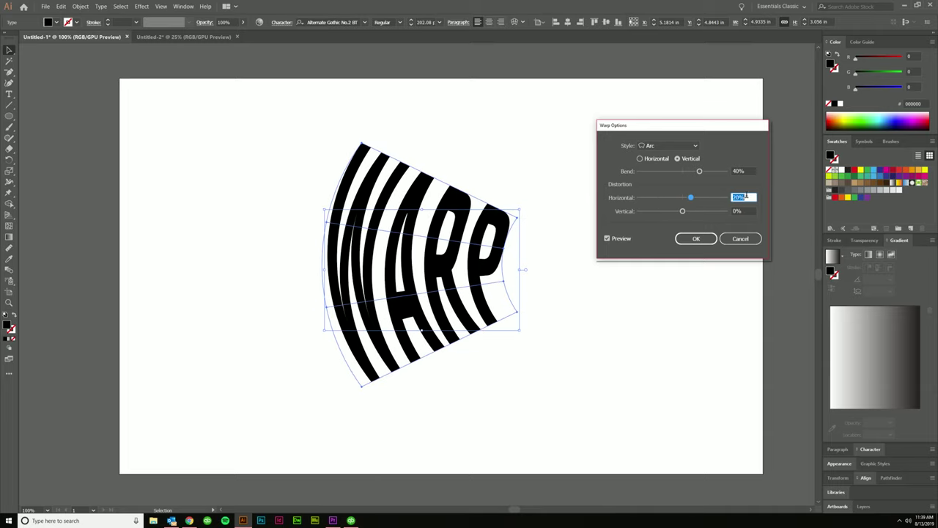
{"action": "key", "text": "shift+Up"}
{"action": "key", "text": "shift+Up"}
{"action": "key", "text": "shift+Up"}
{"action": "key", "text": "shift+Up"}
{"action": "key", "text": "shift+Up"}
{"action": "key", "text": "shift+Down"}
{"action": "key", "text": "shift+Down"}
{"action": "key", "text": "shift+Down"}
{"action": "key", "text": "shift+Down"}
{"action": "key", "text": "shift+Down"}
{"action": "key", "text": "shift+Down"}
{"action": "key", "text": "shift+Down"}
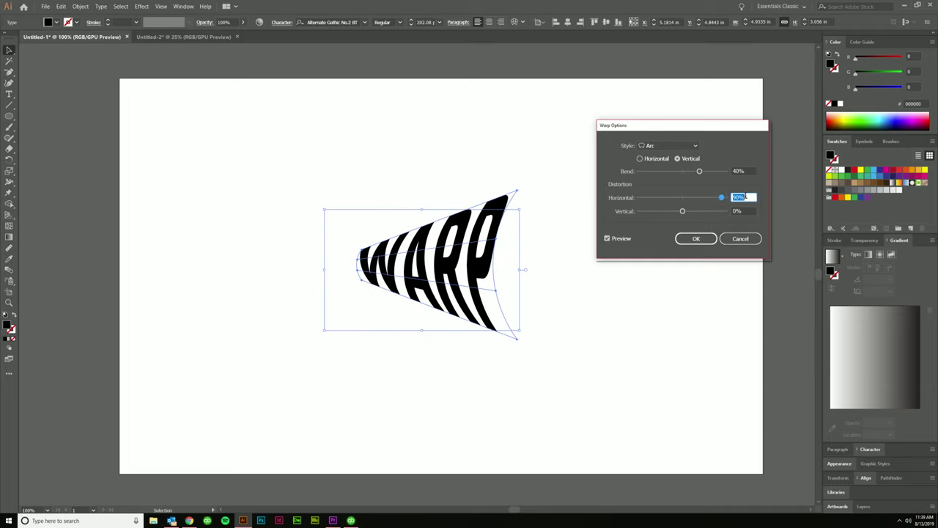
{"action": "key", "text": "shift+Down"}
{"action": "key", "text": "shift+Down"}
{"action": "key", "text": "shift+Down"}
- Set vertical distortion to 60%, apply the warp, and select the WARP envelope
{"action": "key", "text": "Tab"}
{"action": "key", "text": "shift+Down"}
{"action": "key", "text": "shift+Down"}
{"action": "key", "text": "shift+Down"}
{"action": "key", "text": "shift+Down"}
{"action": "key", "text": "shift+Down"}
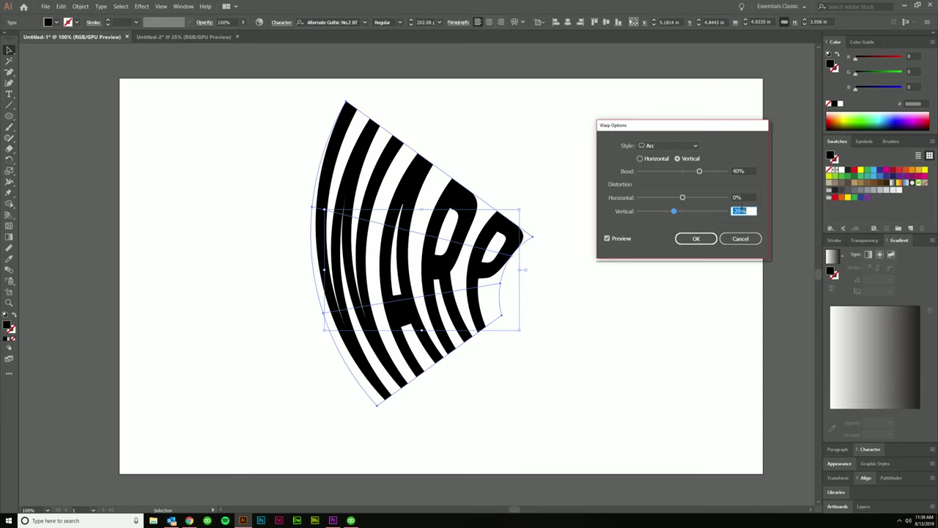
{"action": "key", "text": "shift+Up"}
{"action": "key", "text": "shift+Up"}
{"action": "key", "text": "shift+Up"}
{"action": "key", "text": "shift+Up"}
{"action": "key", "text": "shift+Up"}
{"action": "key", "text": "shift+Up"}
{"action": "key", "text": "shift+Up"}
{"action": "key", "text": "shift+Up"}
{"action": "key", "text": "shift+Up"}
{"action": "key", "text": "shift+Up"}
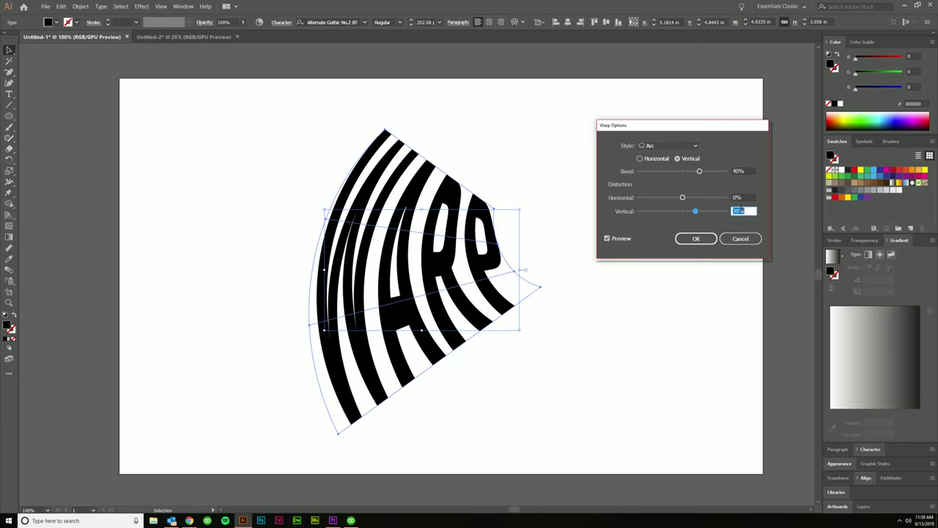
{"action": "key", "text": "shift+Up"}
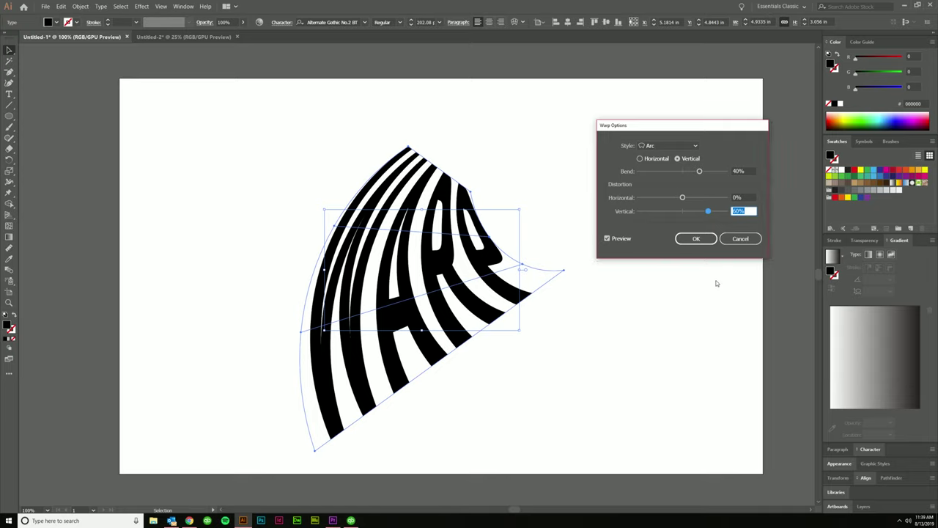
{"action": "left_click", "coordinate": [697, 239]}
{"action": "left_click", "coordinate": [672, 327]}
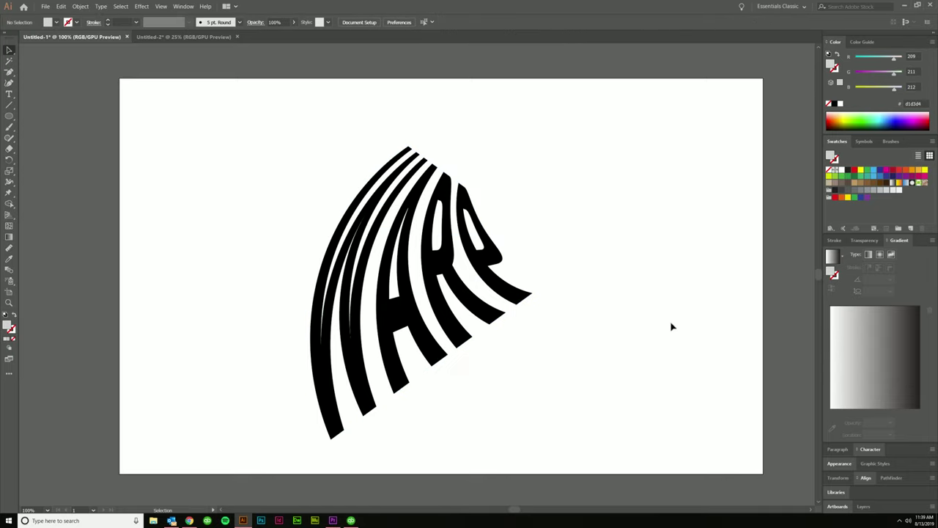
{"action": "left_click", "coordinate": [499, 297]}
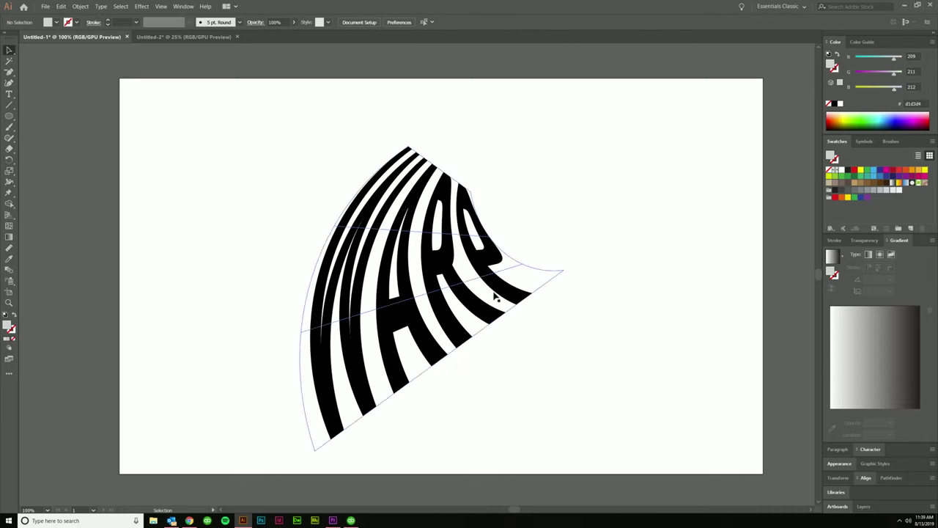
{"action": "left_click", "coordinate": [456, 265]}
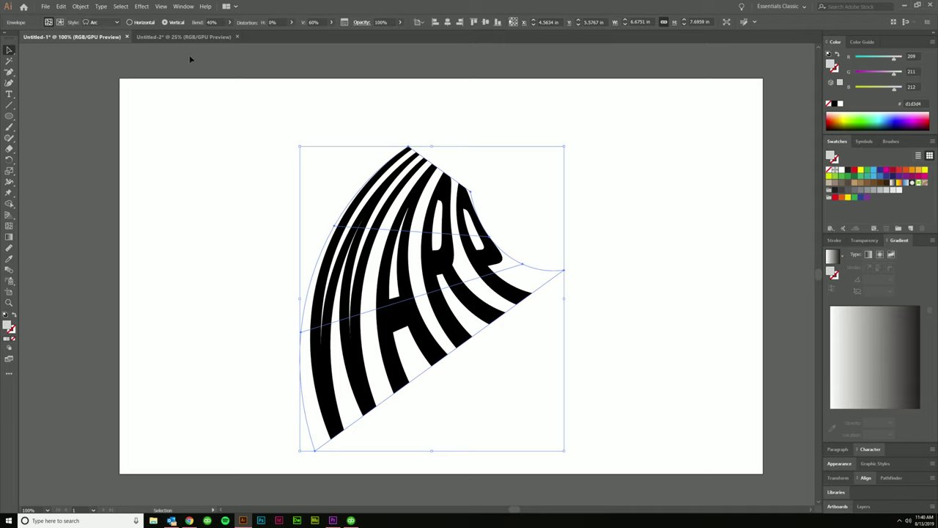
{"action": "left_click", "coordinate": [184, 7]}
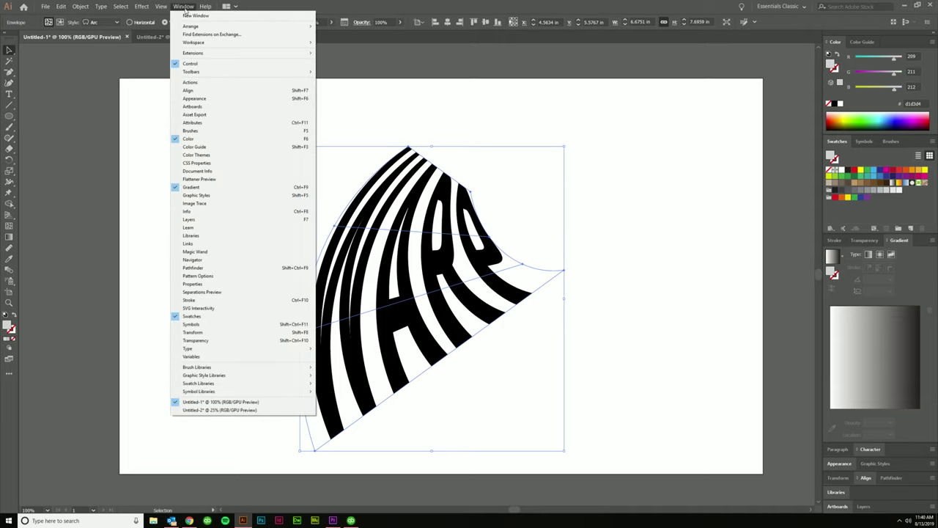
{"action": "mouse_move", "coordinate": [192, 43]}
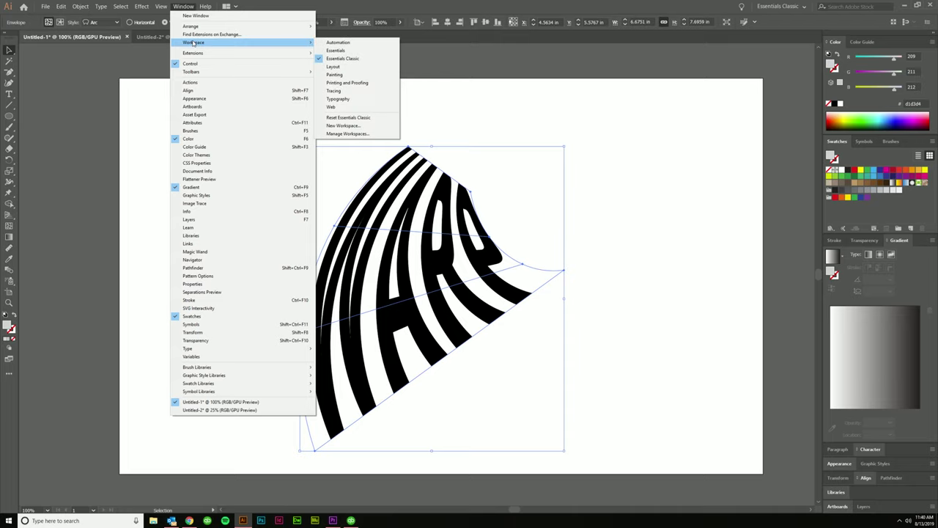
{"action": "left_click", "coordinate": [337, 50]}
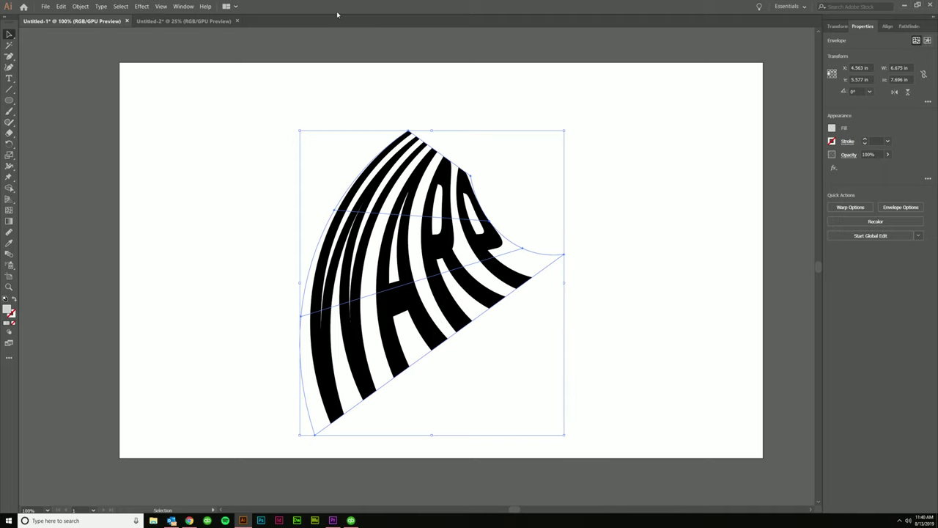
{"action": "left_click", "coordinate": [184, 6]}
{"action": "mouse_move", "coordinate": [209, 43]}
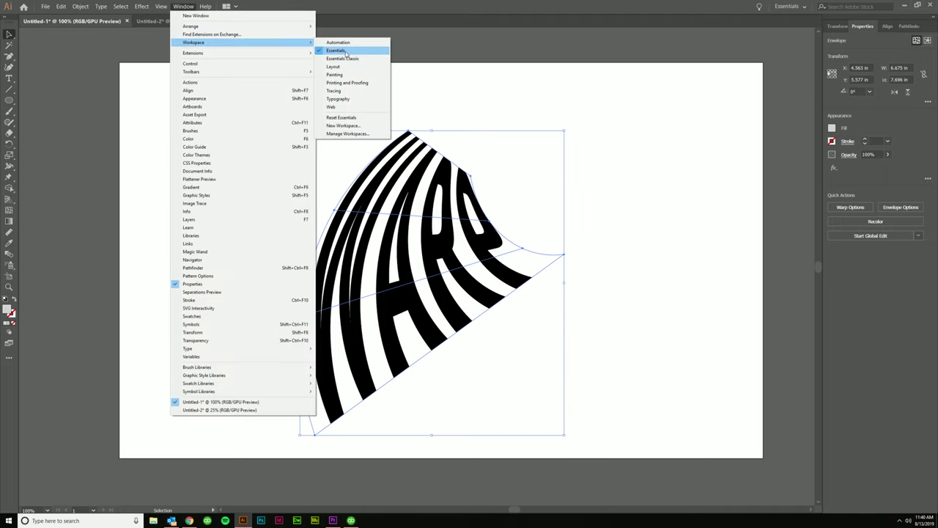
{"action": "left_click", "coordinate": [352, 59]}
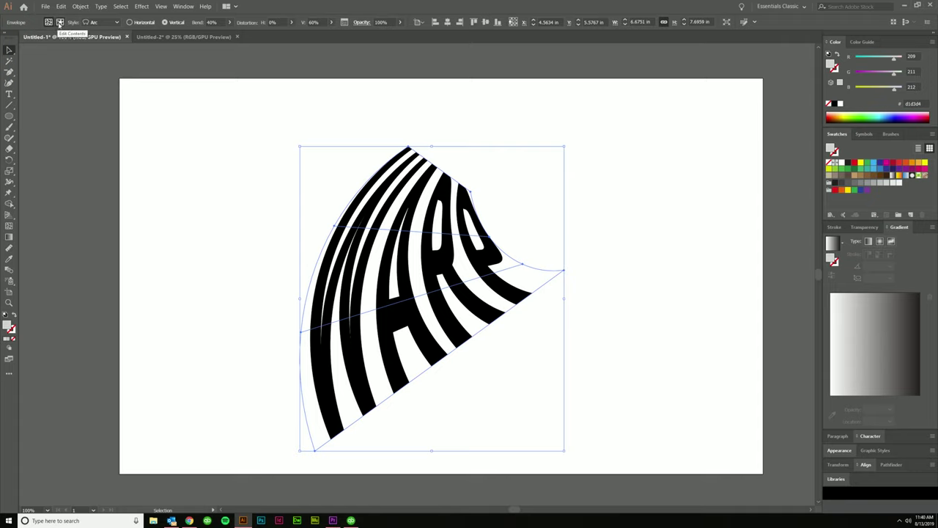
- Edit the envelope contents, replacing the text WARP with 'hello!'
{"action": "left_click", "coordinate": [59, 22]}
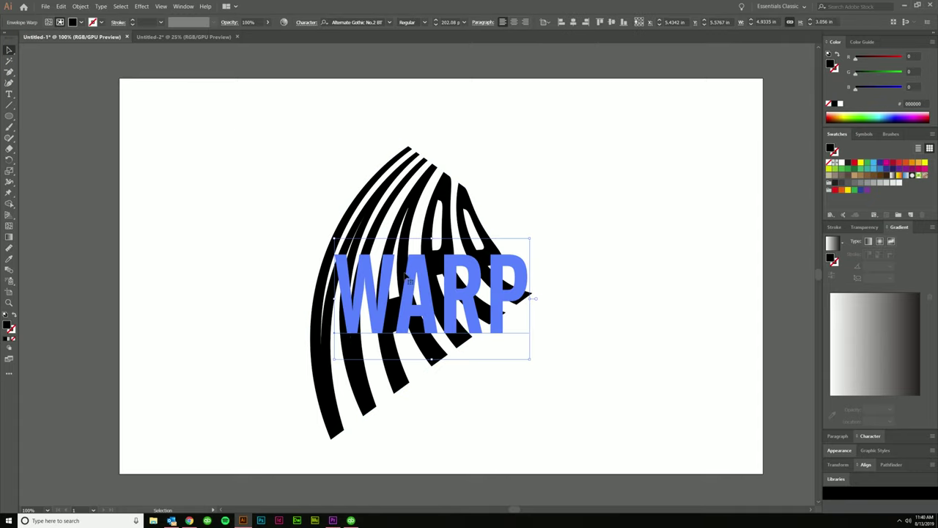
{"action": "double_click", "coordinate": [423, 297]}
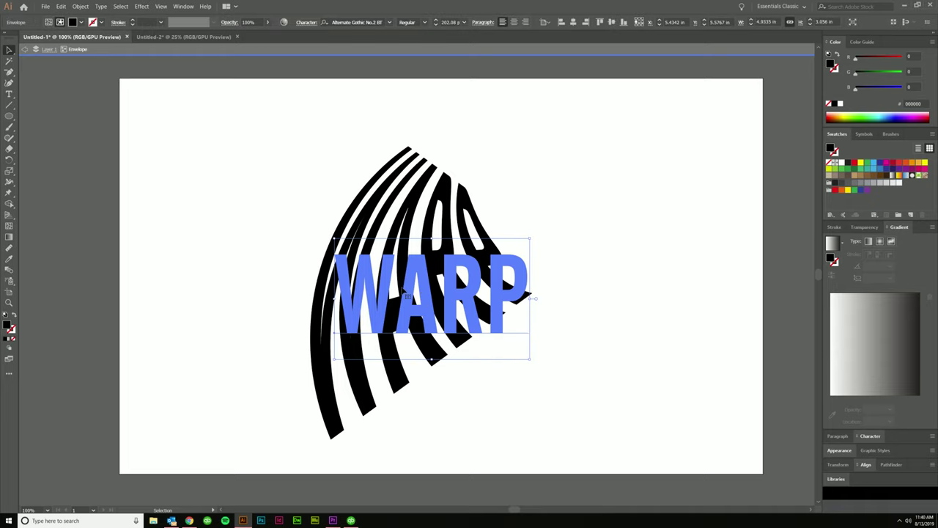
{"action": "double_click", "coordinate": [411, 289]}
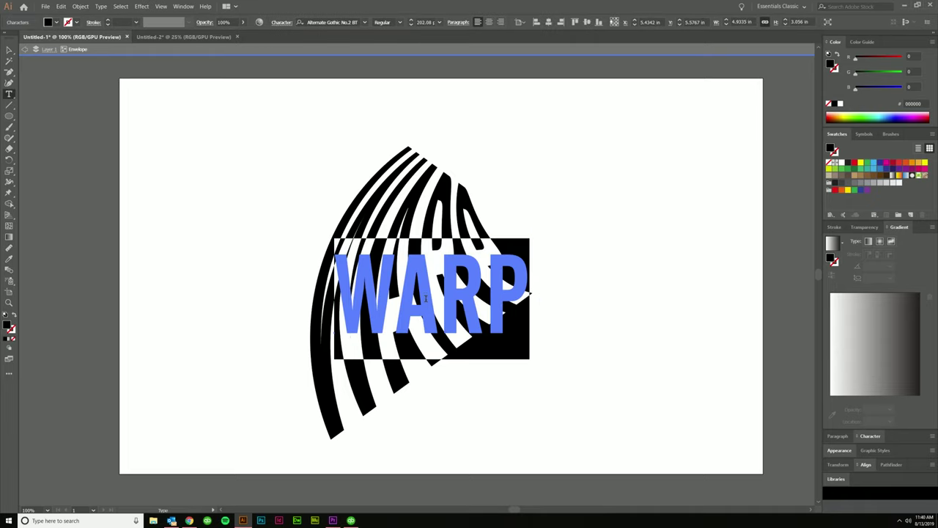
{"action": "type", "text": "hello"}
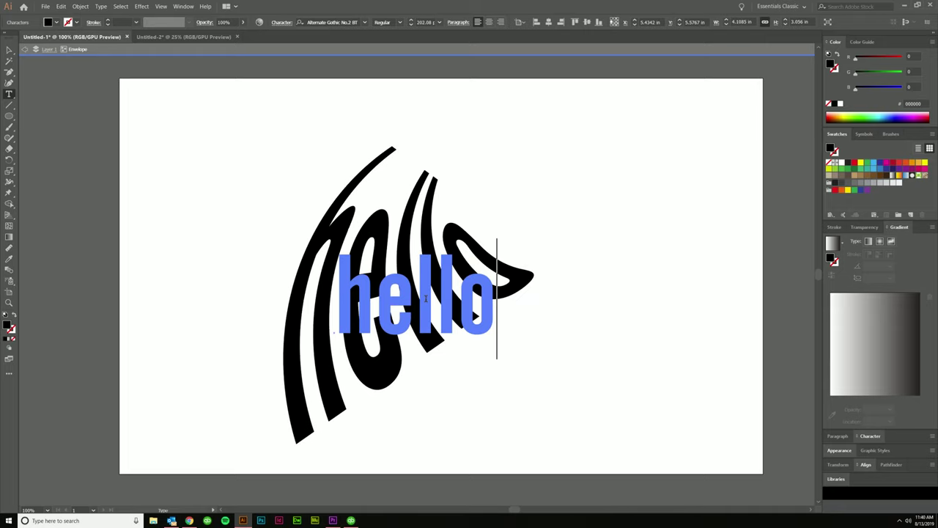
{"action": "type", "text": "!@"}
{"action": "key", "text": "BackSpace"}
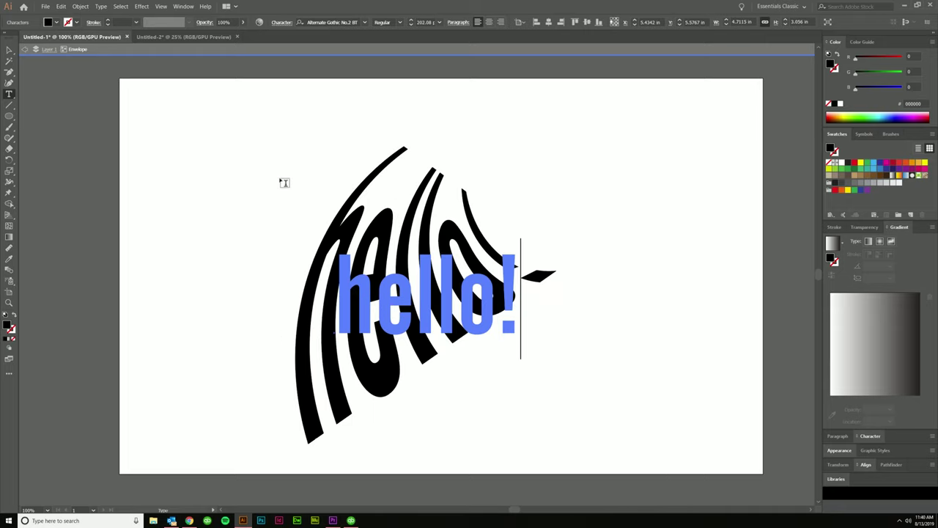
{"action": "left_click", "coordinate": [9, 51]}
{"action": "left_click", "coordinate": [196, 125]}
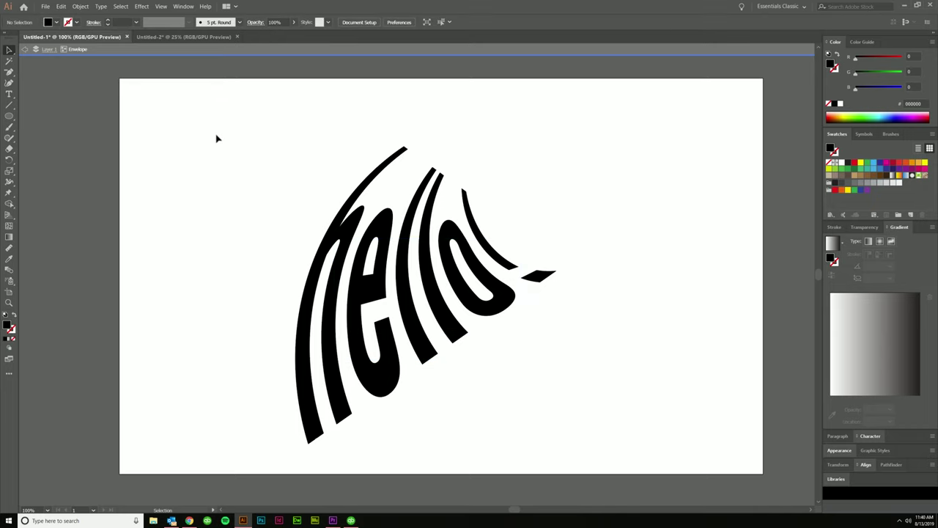
{"action": "left_click", "coordinate": [359, 271]}
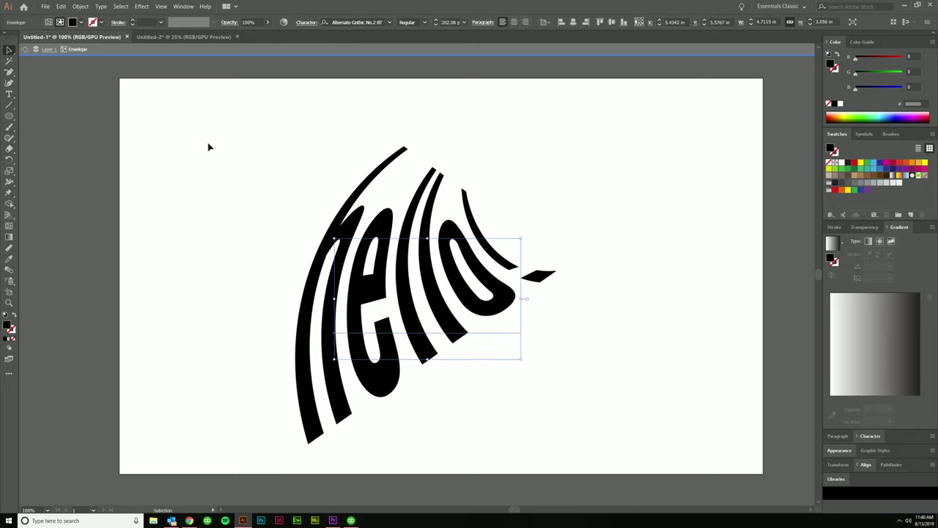
- Drag envelope mesh points to stretch the left side and lower-right, and peak the top-right corner
{"action": "left_click", "coordinate": [49, 23]}
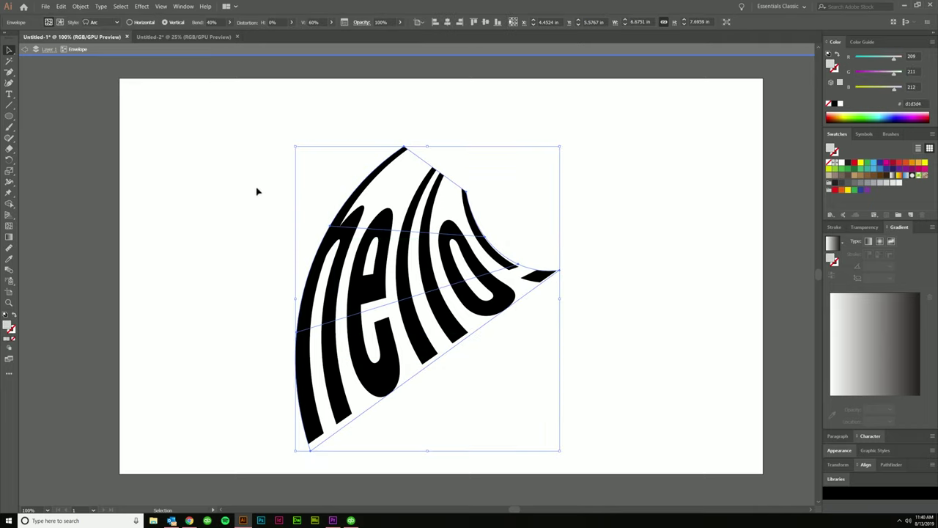
{"action": "left_click_drag", "start_coordinate": [9, 51], "coordinate": [51, 55]}
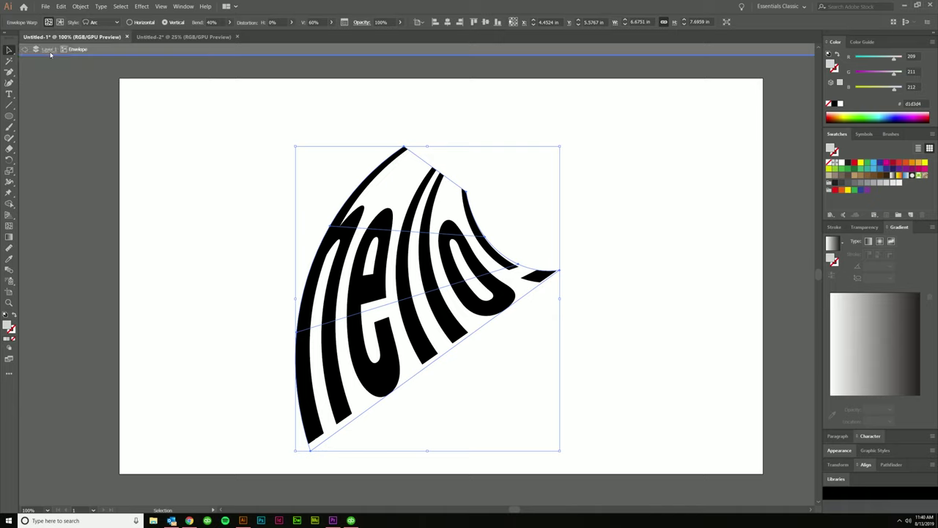
{"action": "left_click", "coordinate": [330, 225]}
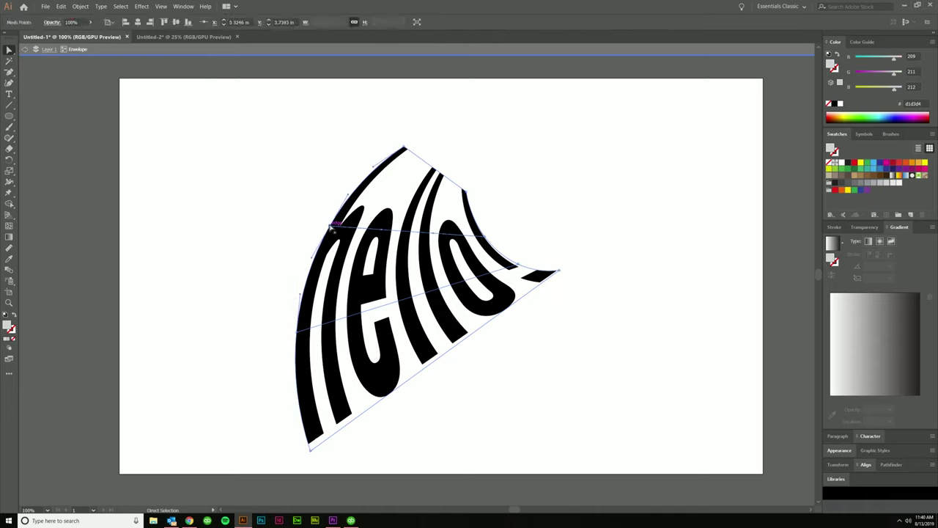
{"action": "left_click_drag", "start_coordinate": [330, 226], "coordinate": [297, 210]}
{"action": "left_click_drag", "start_coordinate": [310, 449], "coordinate": [220, 429]}
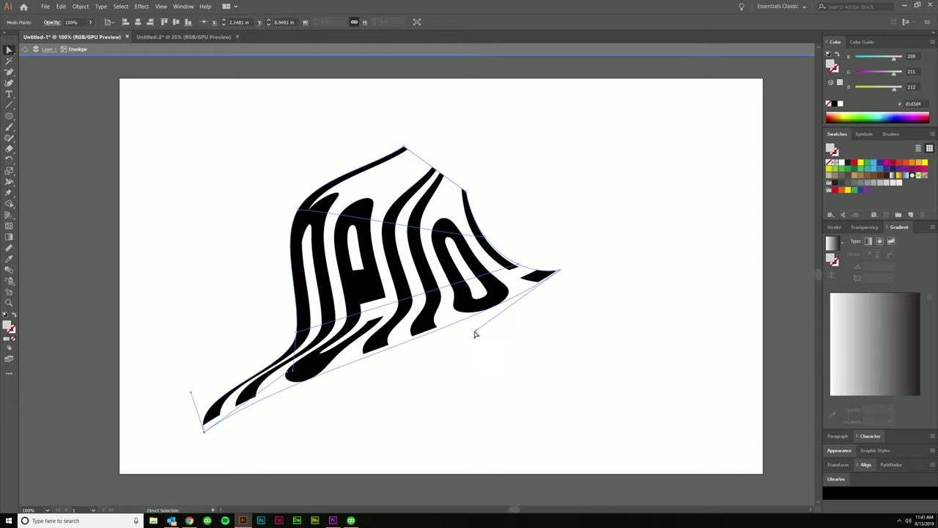
{"action": "left_click_drag", "start_coordinate": [475, 333], "coordinate": [689, 473]}
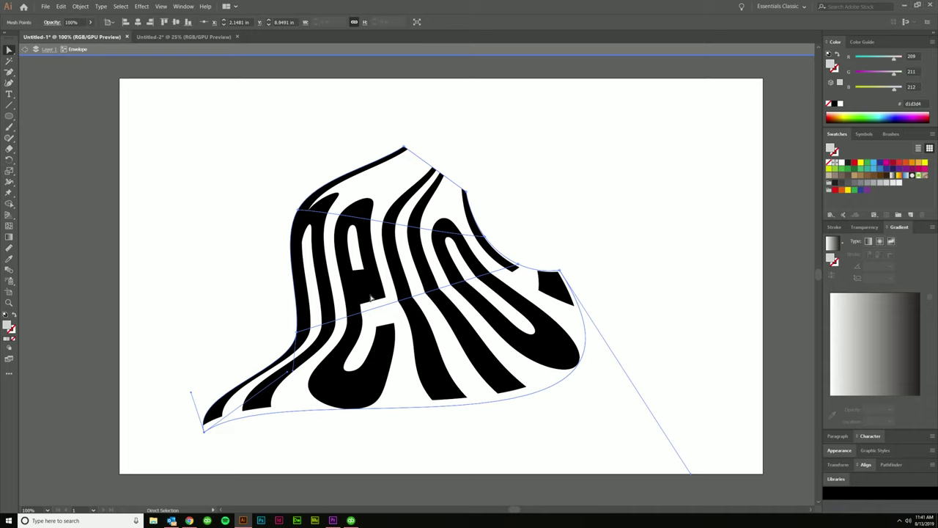
{"action": "left_click_drag", "start_coordinate": [293, 336], "coordinate": [236, 285]}
{"action": "left_click_drag", "start_coordinate": [306, 270], "coordinate": [561, 373]}
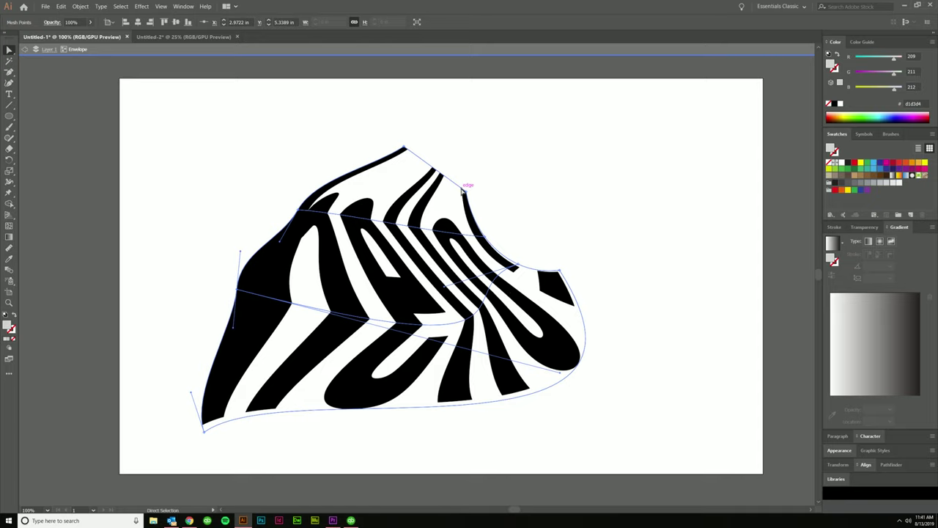
{"action": "left_click_drag", "start_coordinate": [465, 191], "coordinate": [513, 103]}
{"action": "left_click", "coordinate": [630, 264]}
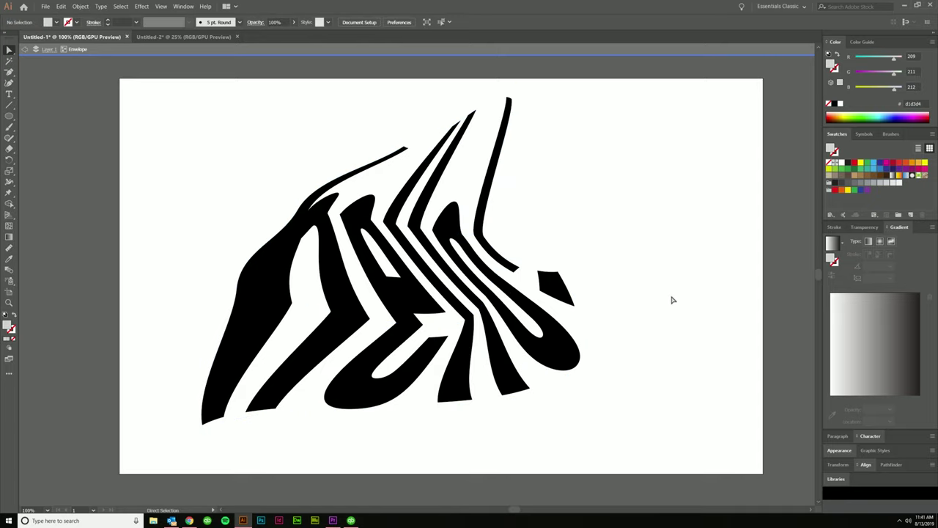
{"action": "scroll", "coordinate": [480, 349], "scroll_direction": "down", "scroll_amount": 3}
{"action": "scroll", "coordinate": [455, 354], "scroll_direction": "up", "scroll_amount": 4}
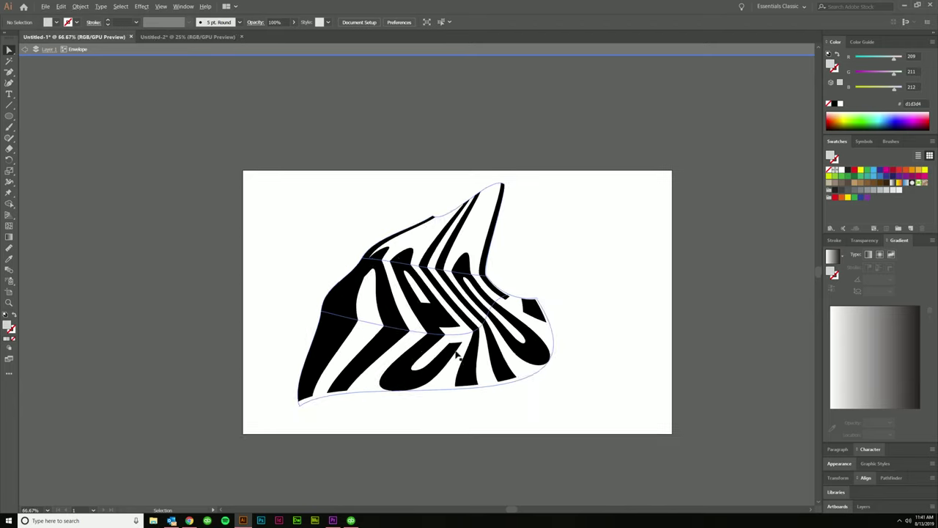
- Raise the envelope's top-left corner and reshape its upper-left edge curve
{"action": "key", "text": "a"}
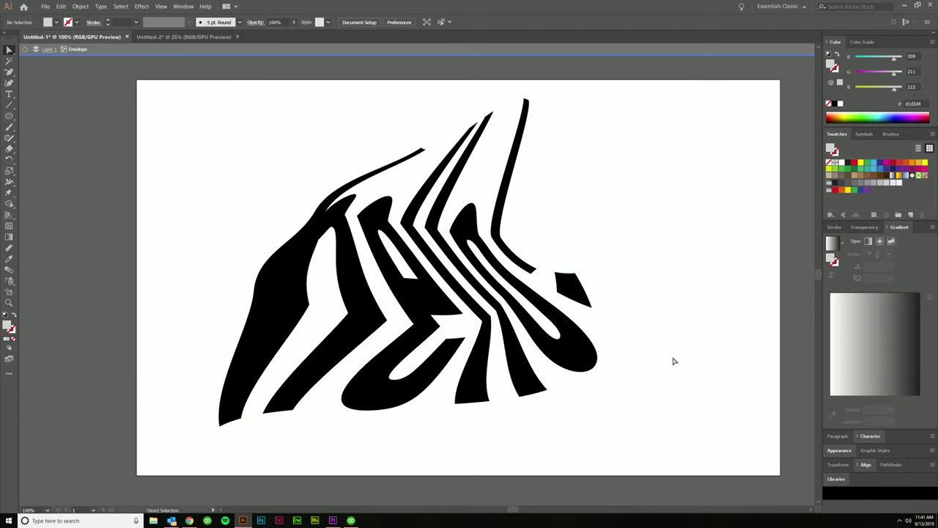
{"action": "left_click", "coordinate": [500, 238]}
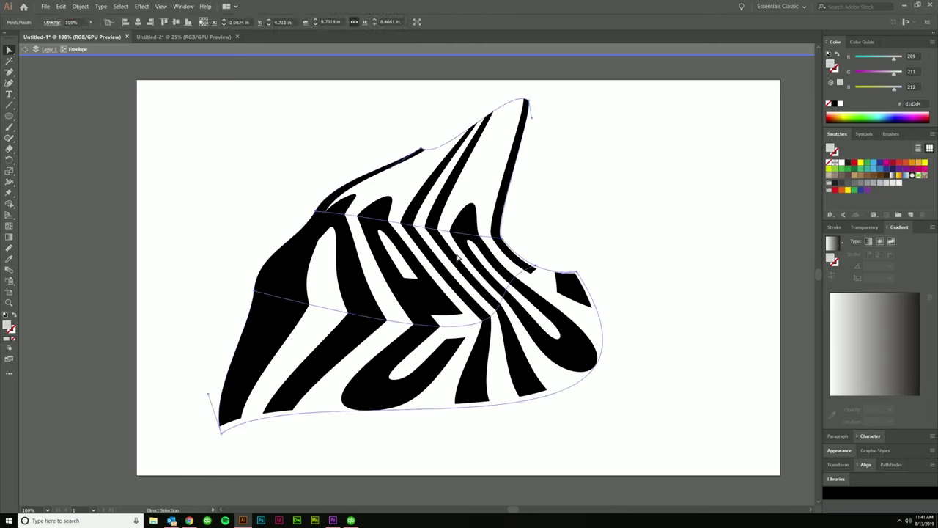
{"action": "mouse_move", "coordinate": [423, 150]}
{"action": "left_mouse_down"}
{"action": "mouse_move", "coordinate": [257, 111]}
{"action": "mouse_move", "coordinate": [387, 98]}
{"action": "left_mouse_up"}
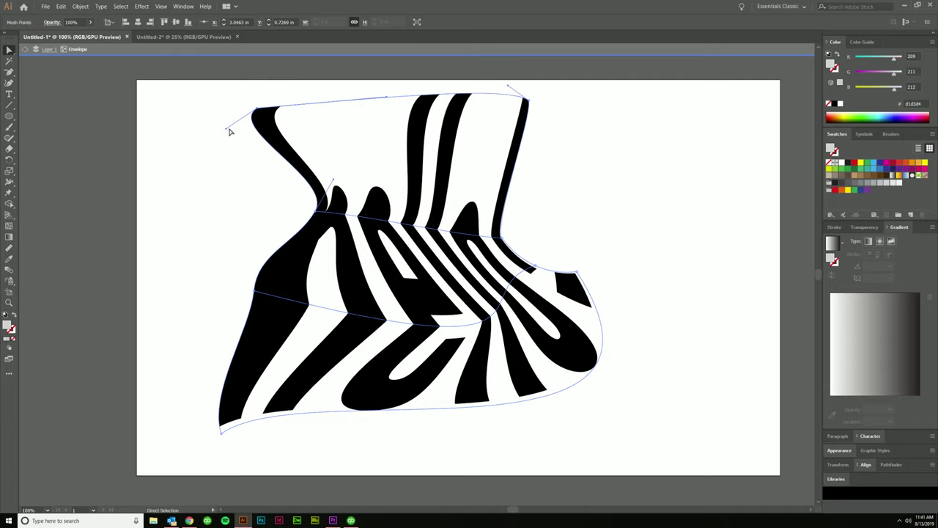
{"action": "left_click_drag", "start_coordinate": [230, 131], "coordinate": [335, 170]}
{"action": "left_click", "coordinate": [625, 235]}
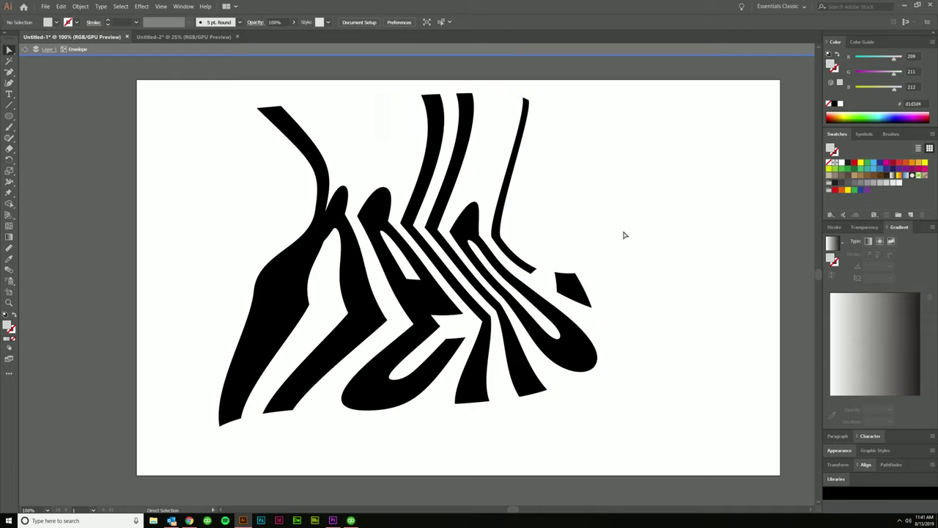
{"action": "scroll", "coordinate": [592, 272], "scroll_direction": "down", "scroll_amount": 2}
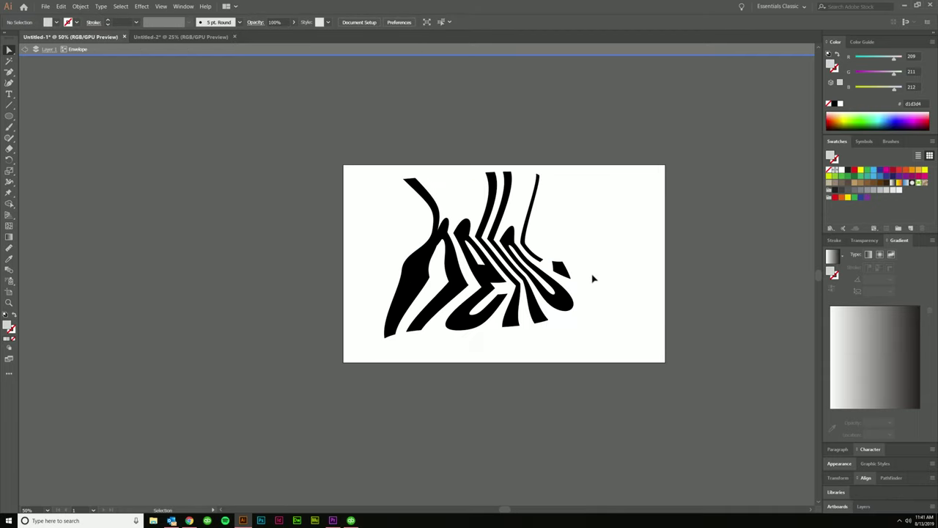
{"action": "scroll", "coordinate": [569, 276], "scroll_direction": "up", "scroll_amount": 1}
{"action": "key", "text": "ctrl+a"}
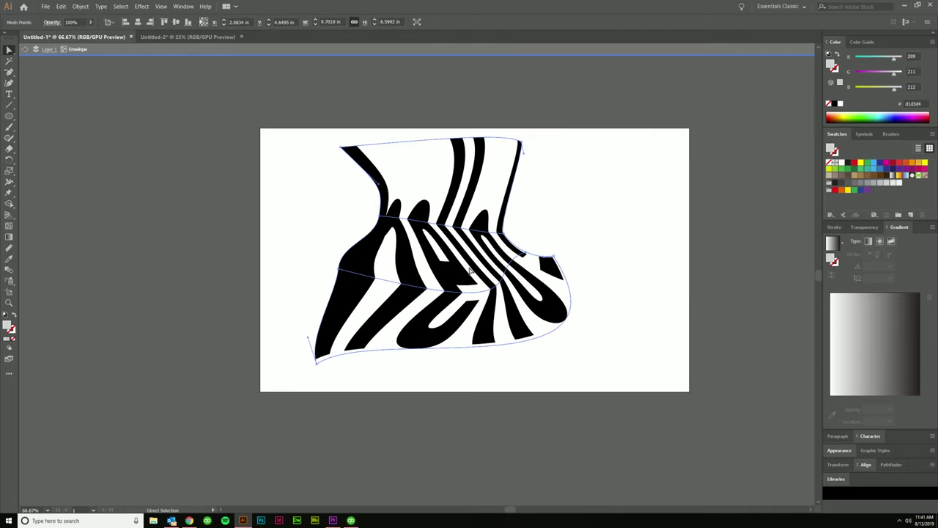
- View the Untitled-2 reference sheet of 15 WARP samples, Arc through Twist
{"action": "left_click", "coordinate": [192, 37]}
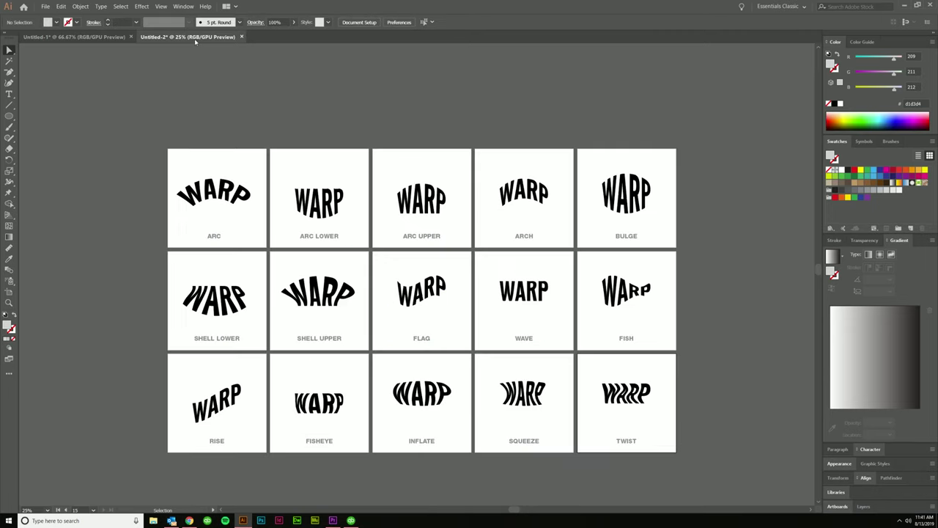
{"action": "scroll", "coordinate": [387, 341], "scroll_direction": "up", "scroll_amount": 1}
{"action": "scroll", "coordinate": [387, 341], "scroll_direction": "down", "scroll_amount": 2}
{"action": "scroll", "coordinate": [387, 341], "scroll_direction": "right", "scroll_amount": 2}
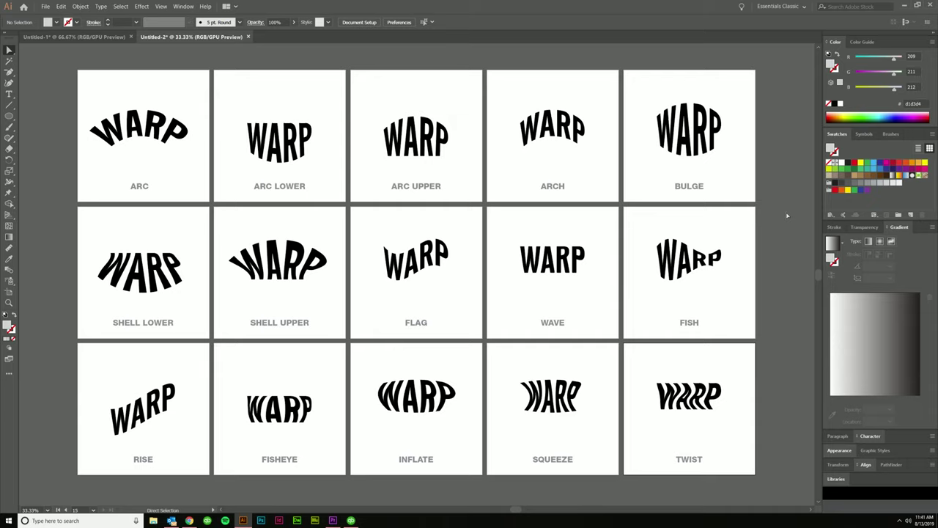
- In Untitled-1, undo the distortions to restore plain WARP text and zoom in on it
{"action": "left_click", "coordinate": [63, 37]}
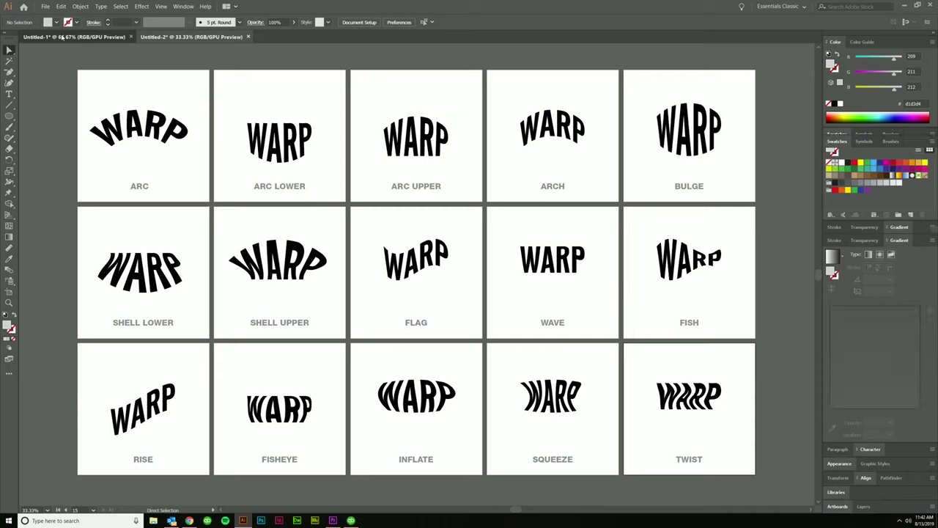
{"action": "left_click", "coordinate": [72, 97]}
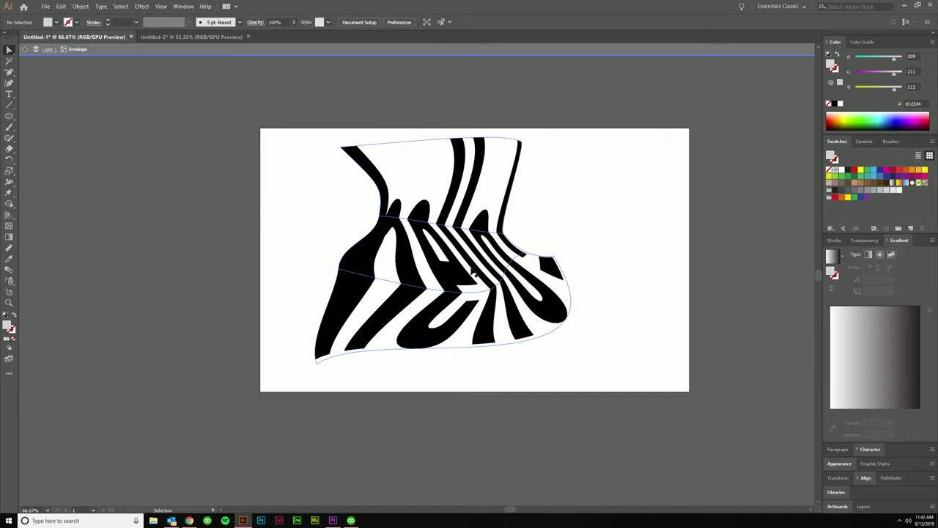
{"action": "key", "text": "ctrl+z"}
{"action": "key", "text": "ctrl+z"}
{"action": "key", "text": "ctrl+z"}
{"action": "key", "text": "ctrl+z"}
{"action": "key", "text": "ctrl+z"}
{"action": "key", "text": "ctrl+z"}
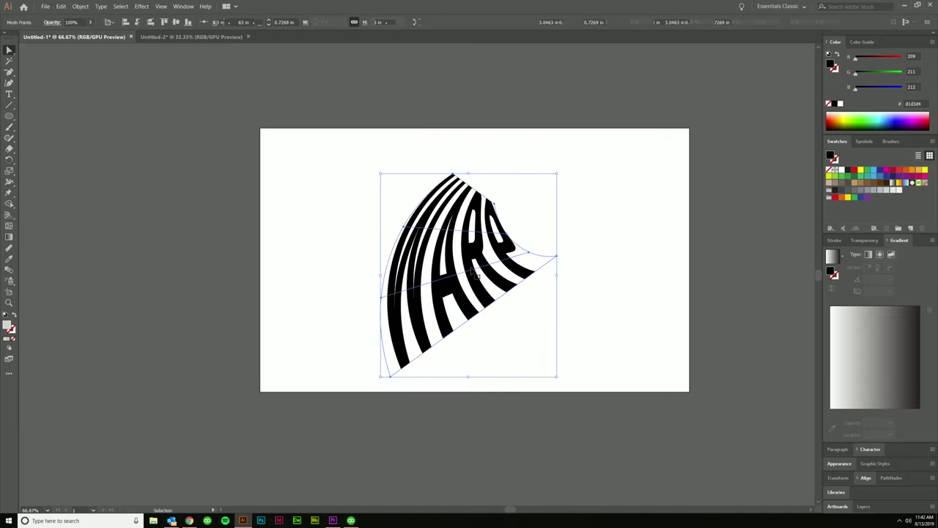
{"action": "left_click", "coordinate": [545, 300]}
{"action": "left_click", "coordinate": [509, 262]}
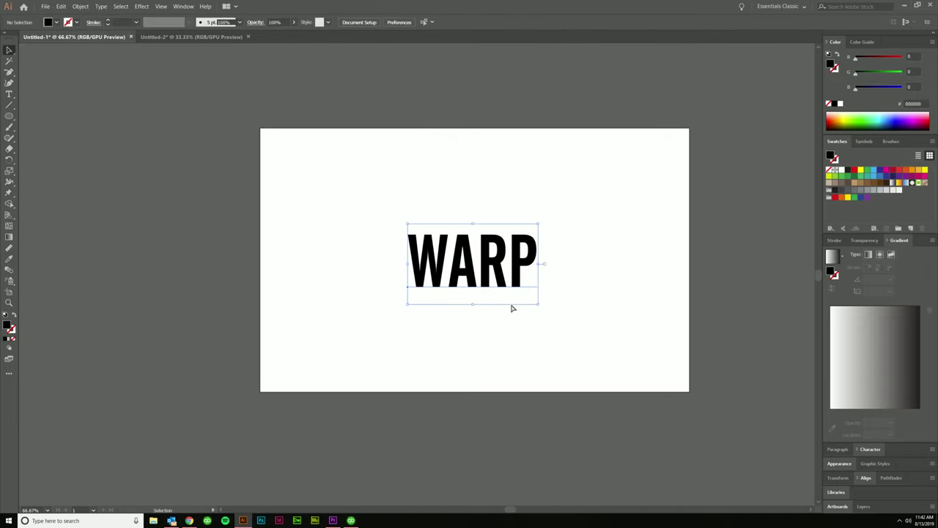
{"action": "key", "text": "ctrl+equal"}
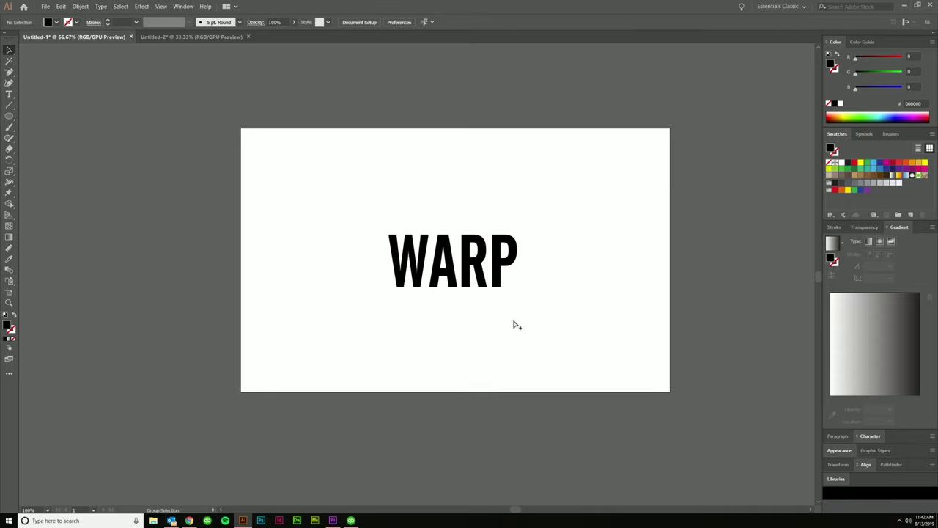
{"action": "left_click", "coordinate": [503, 262]}
{"action": "key", "text": "ctrl+equal"}
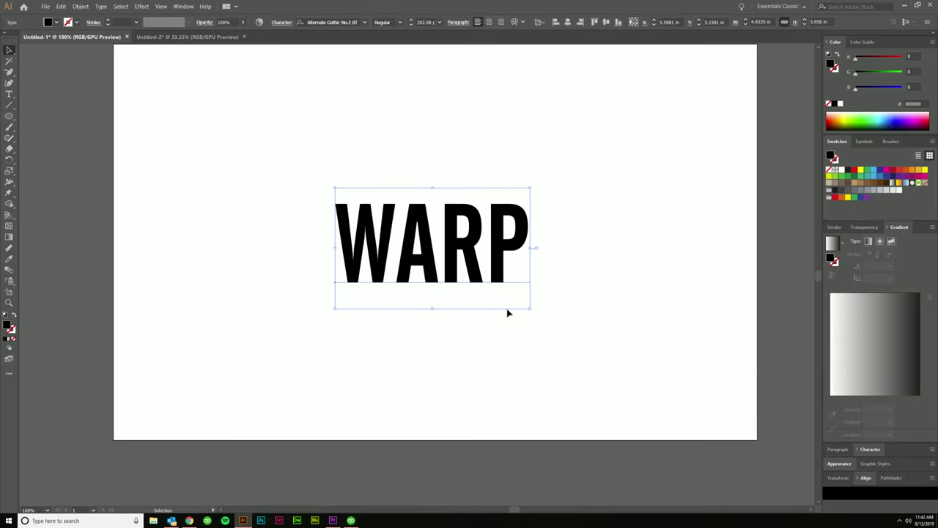
{"action": "scroll", "coordinate": [302, 176], "scroll_direction": "up", "scroll_amount": 1}
{"action": "scroll", "coordinate": [303, 176], "scroll_direction": "up", "scroll_amount": 1}
- Choose Object > Envelope Distort > Make with Mesh for the WARP text
{"action": "left_click", "coordinate": [79, 6]}
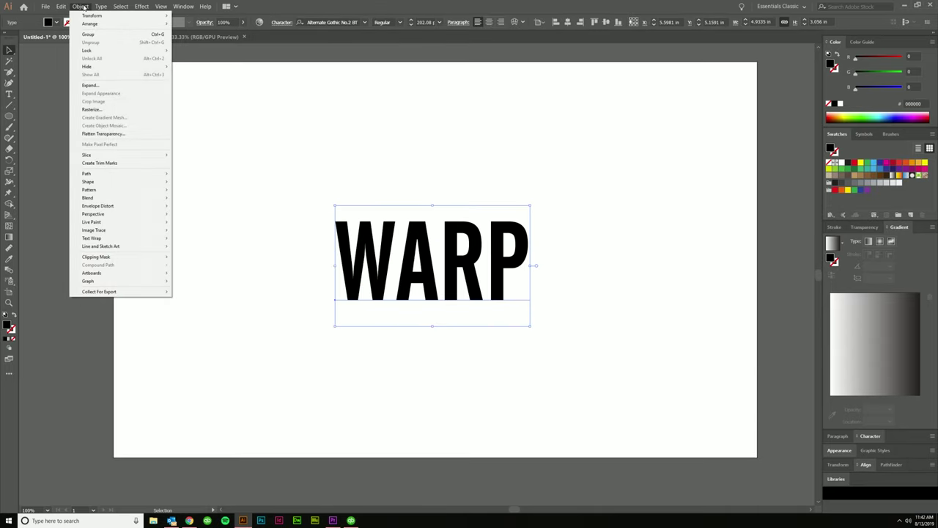
{"action": "mouse_move", "coordinate": [114, 188]}
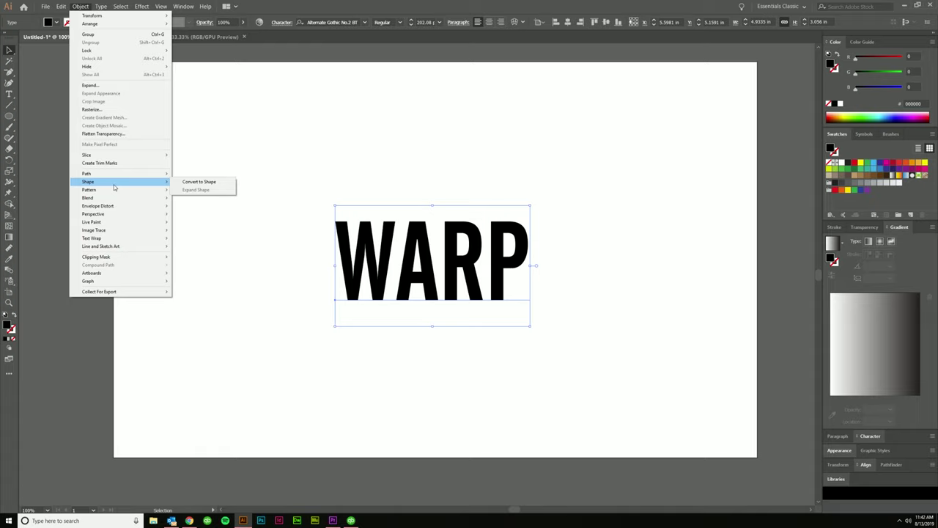
{"action": "mouse_move", "coordinate": [110, 208]}
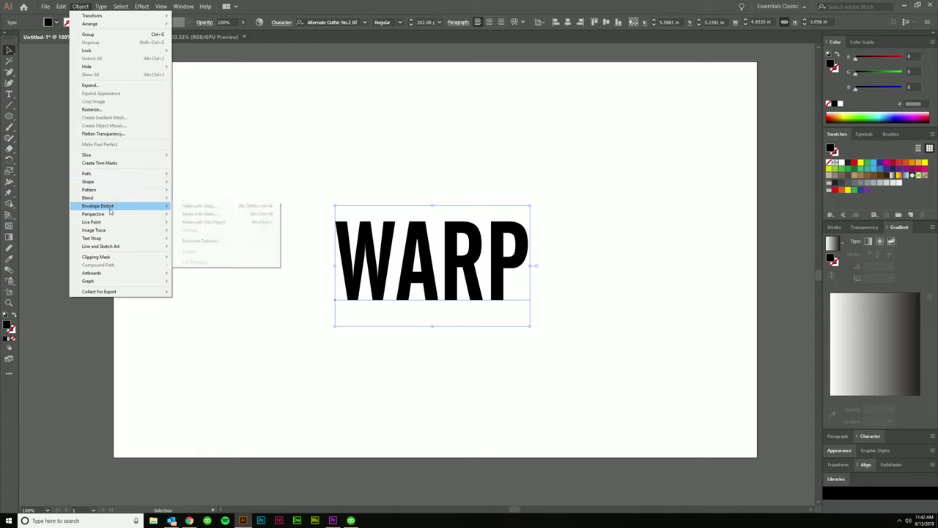
{"action": "left_click", "coordinate": [205, 214]}
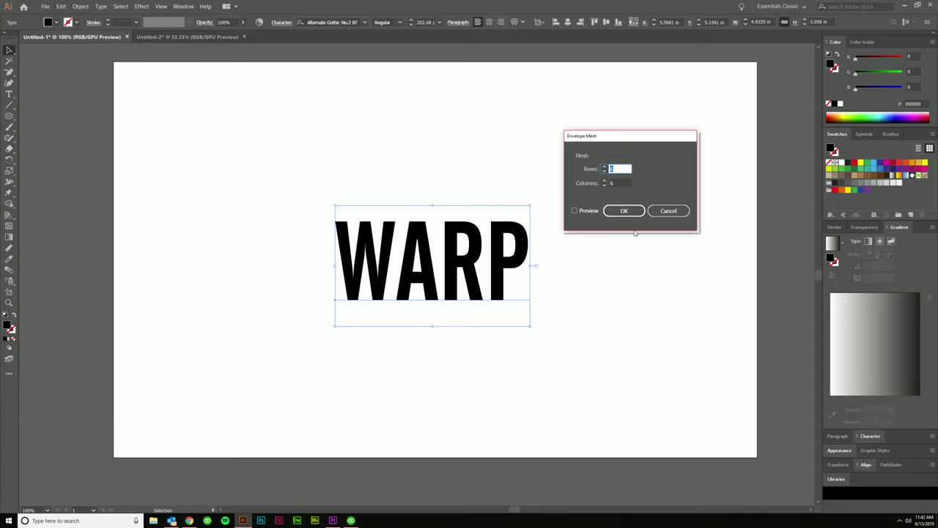
- With Preview on, compare 2 and 11 mesh rows, ending at 1 row and 2 columns
{"action": "left_click", "coordinate": [575, 211]}
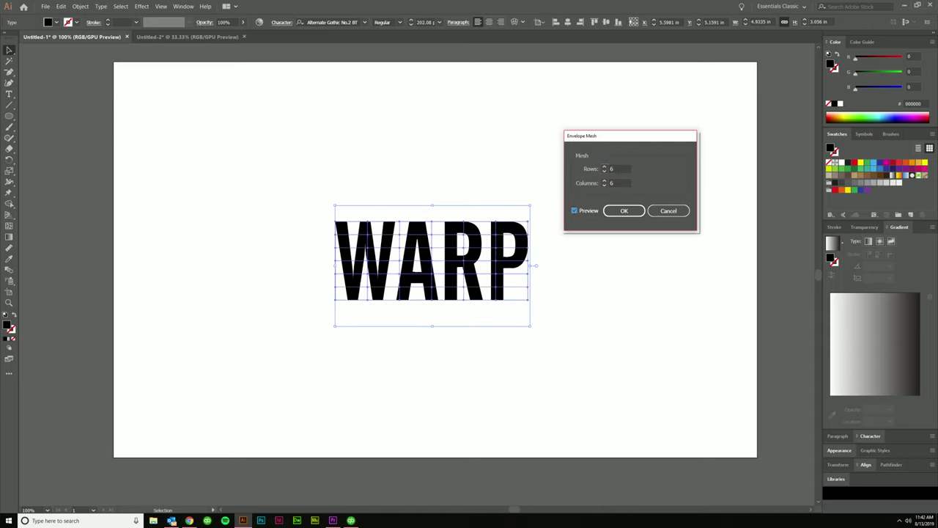
{"action": "left_click", "coordinate": [623, 169]}
{"action": "double_click", "coordinate": [628, 169]}
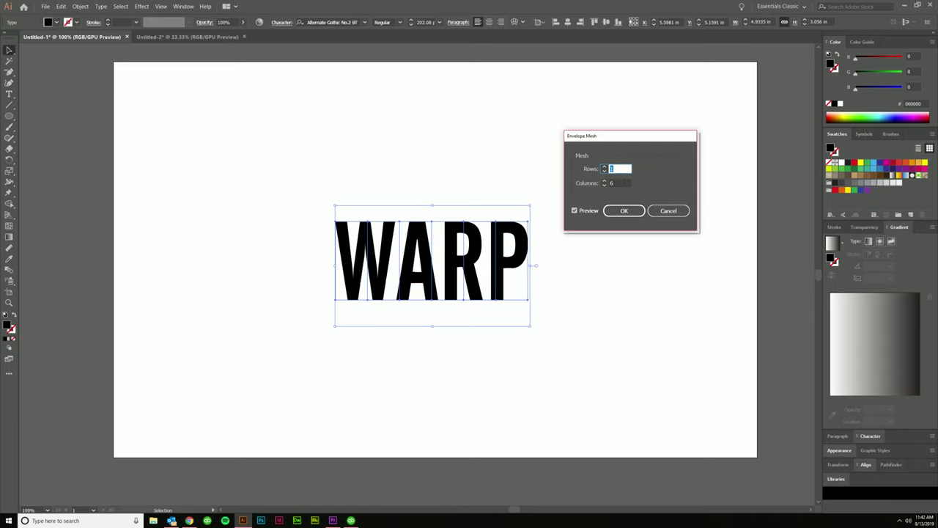
{"action": "key", "text": "Tab"}
{"action": "type", "text": "1"}
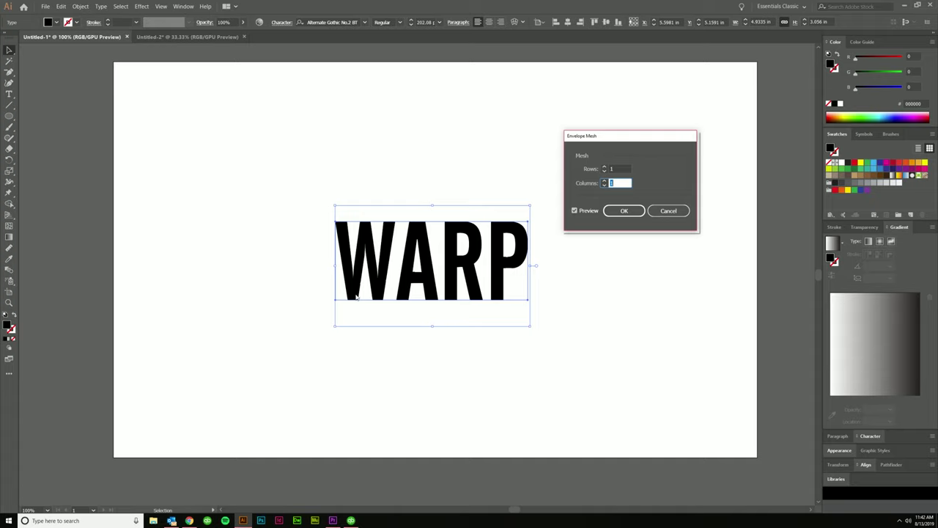
{"action": "key", "text": "Up"}
{"action": "key", "text": "shift+Tab"}
{"action": "key", "text": "Up"}
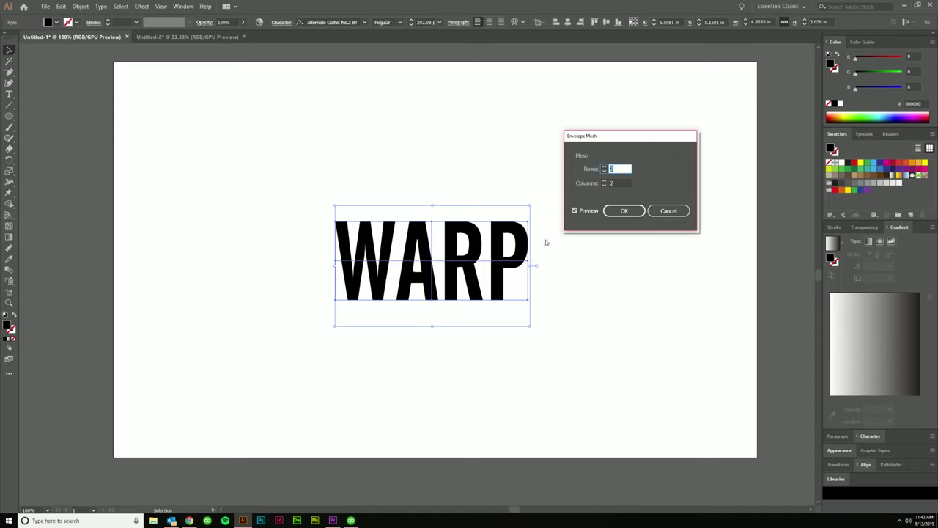
{"action": "key", "text": "Up"}
{"action": "key", "text": "Up"}
{"action": "key", "text": "Up"}
{"action": "key", "text": "Up"}
{"action": "key", "text": "Up"}
{"action": "key", "text": "Up"}
{"action": "key", "text": "Up"}
{"action": "key", "text": "Up"}
{"action": "key", "text": "Up"}
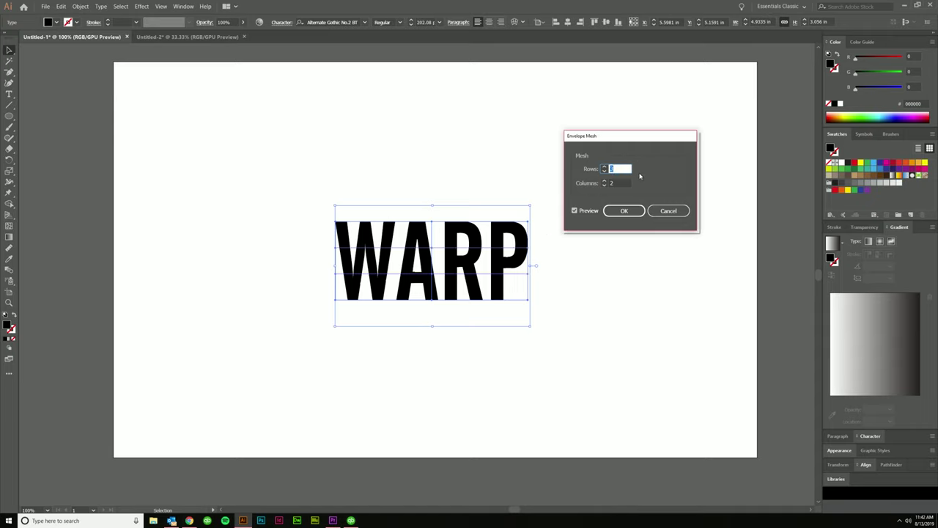
{"action": "key", "text": "Down"}
{"action": "key", "text": "Down"}
{"action": "key", "text": "Down"}
{"action": "key", "text": "Down"}
{"action": "key", "text": "Down"}
{"action": "key", "text": "Down"}
{"action": "key", "text": "Down"}
{"action": "key", "text": "Down"}
{"action": "key", "text": "Down"}
{"action": "key", "text": "Down"}
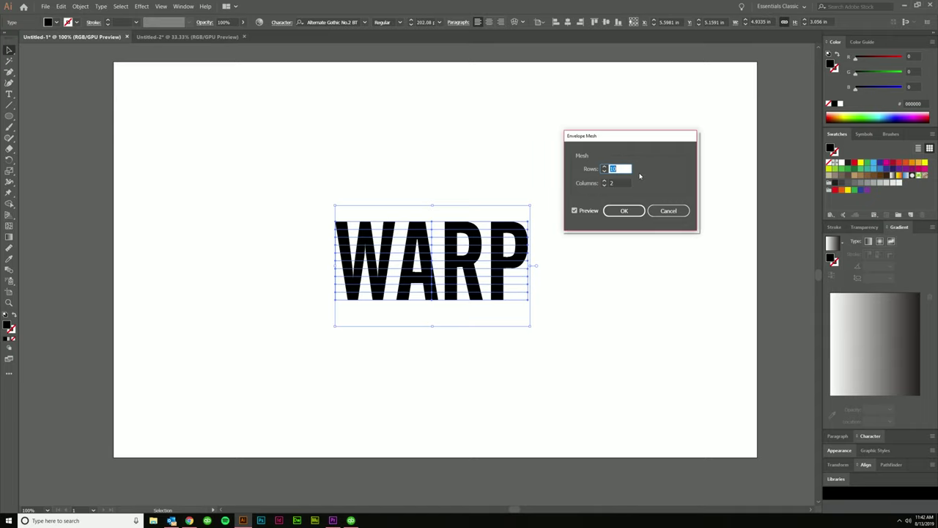
{"action": "left_click", "coordinate": [625, 183]}
{"action": "key", "text": "Up"}
{"action": "key", "text": "Up"}
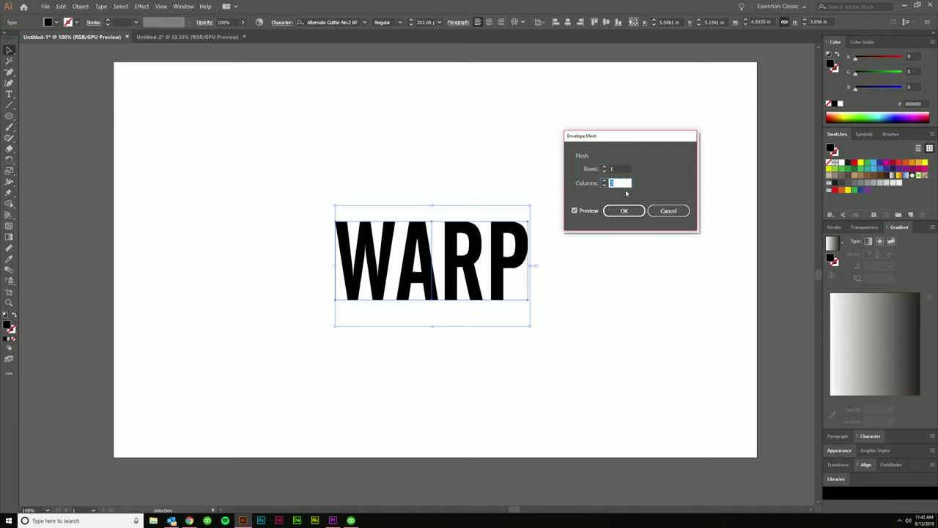
- Raise mesh rows to 2 and apply the 2 by 2 mesh envelope
{"action": "left_click", "coordinate": [627, 172]}
{"action": "key", "text": "Up"}
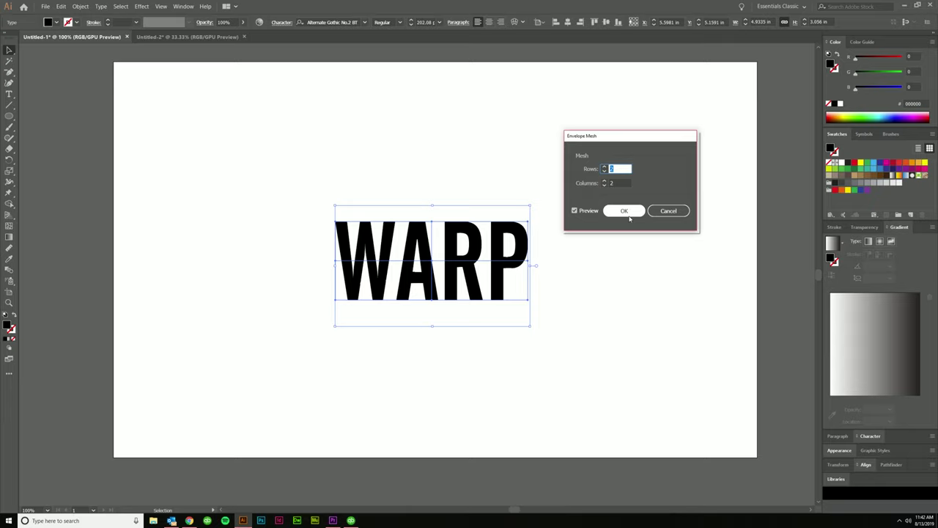
{"action": "left_click", "coordinate": [624, 211]}
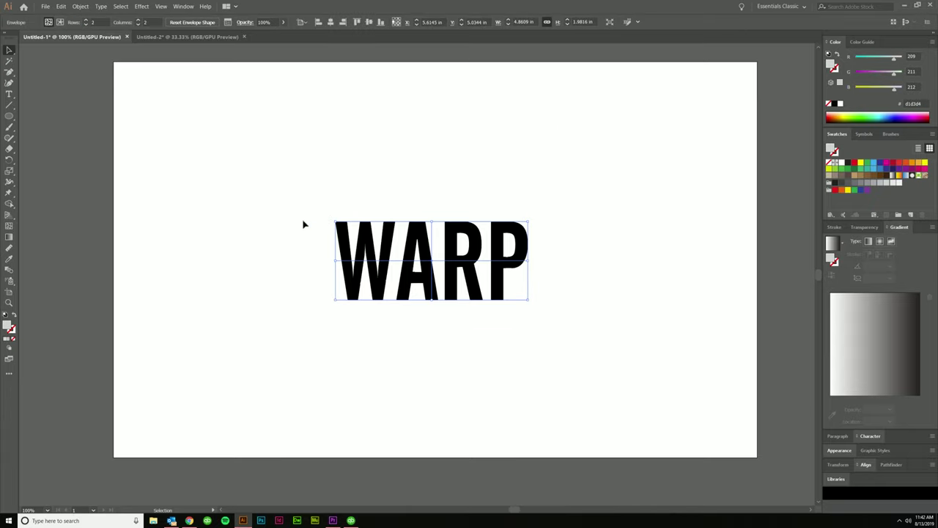
- Drag the mesh's top-left points with Direct Selection to flare the W upward
{"action": "left_click", "coordinate": [9, 49]}
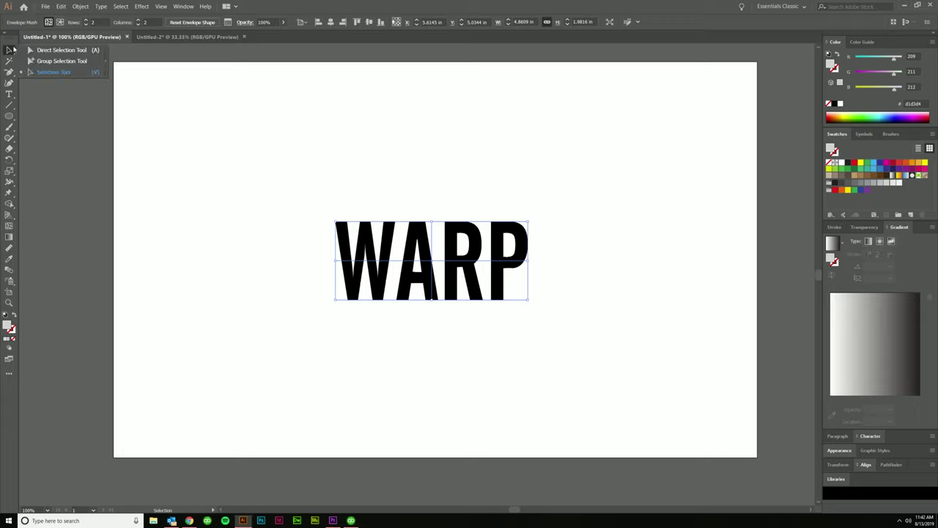
{"action": "left_click", "coordinate": [44, 48]}
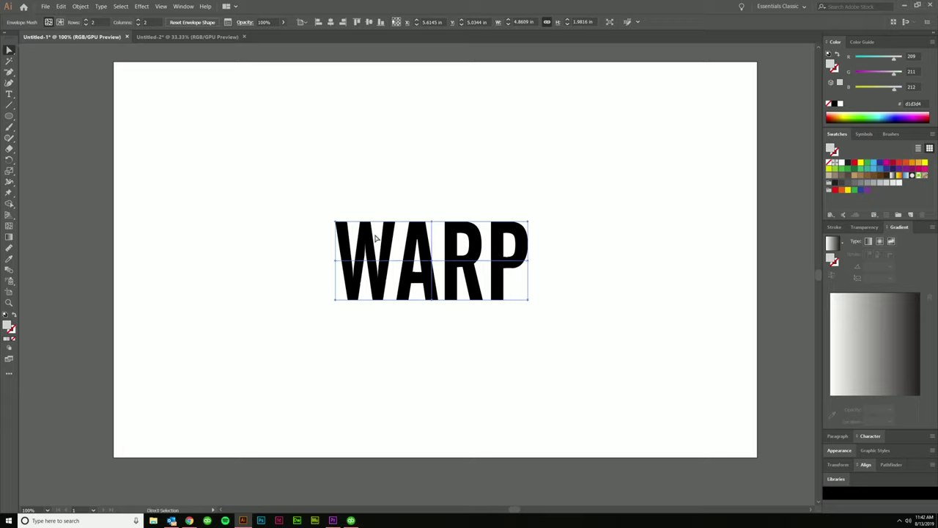
{"action": "left_click", "coordinate": [335, 223]}
{"action": "left_click_drag", "start_coordinate": [334, 223], "coordinate": [373, 220]}
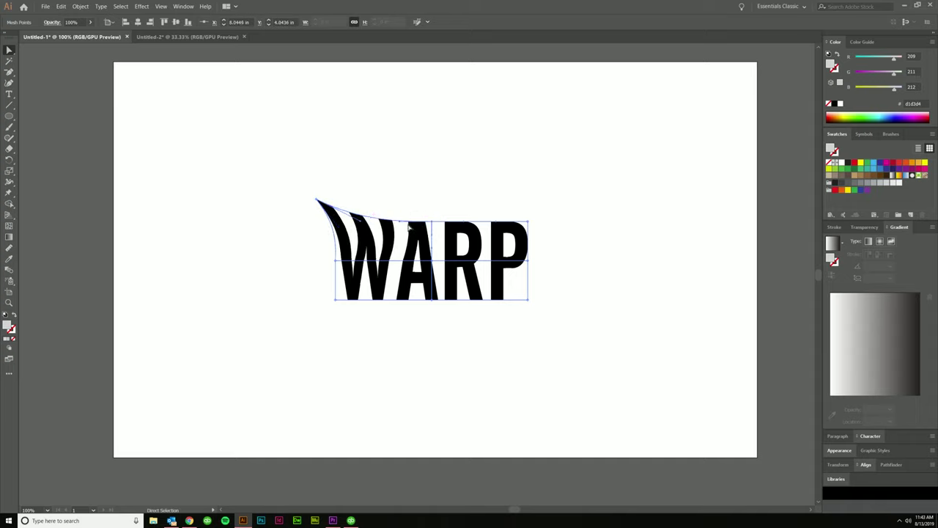
{"action": "left_click_drag", "start_coordinate": [401, 224], "coordinate": [391, 224]}
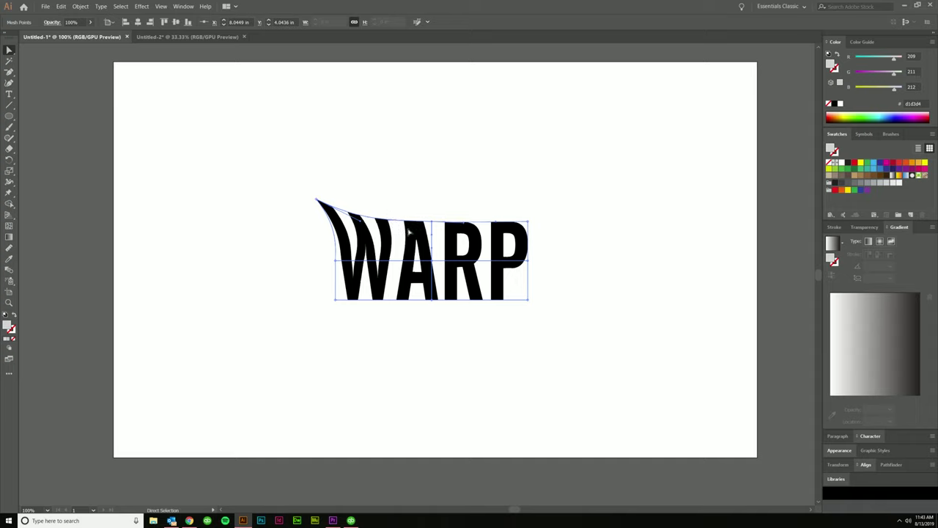
{"action": "left_click_drag", "start_coordinate": [318, 200], "coordinate": [322, 183]}
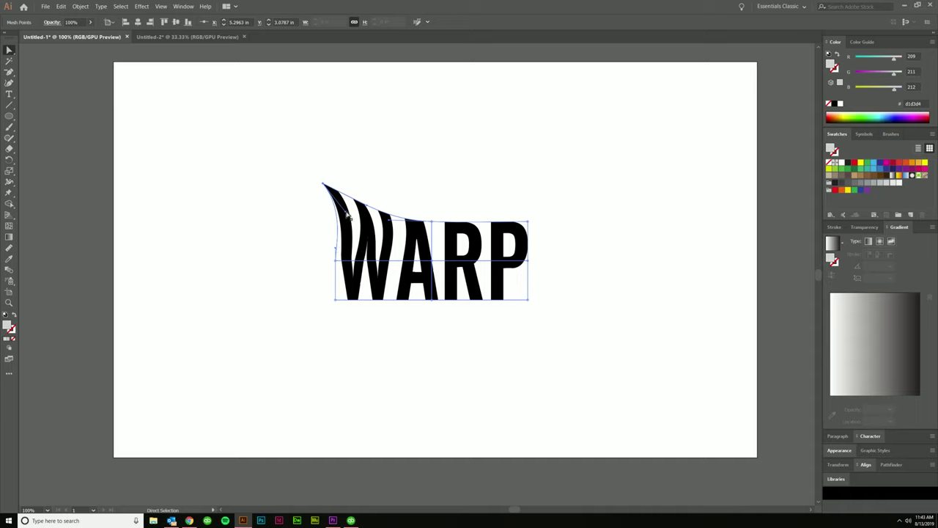
{"action": "left_click_drag", "start_coordinate": [345, 216], "coordinate": [331, 235]}
{"action": "left_click", "coordinate": [328, 186]}
{"action": "left_click", "coordinate": [328, 186]}
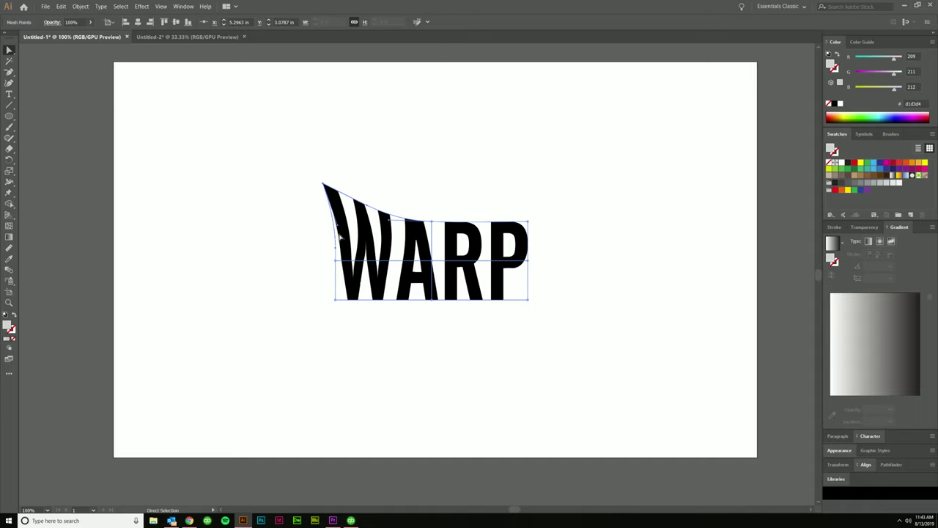
{"action": "left_click_drag", "start_coordinate": [338, 227], "coordinate": [336, 255]}
- Pull the envelope's bottom-right corner down and outward
{"action": "left_click", "coordinate": [553, 314]}
{"action": "left_click", "coordinate": [529, 301]}
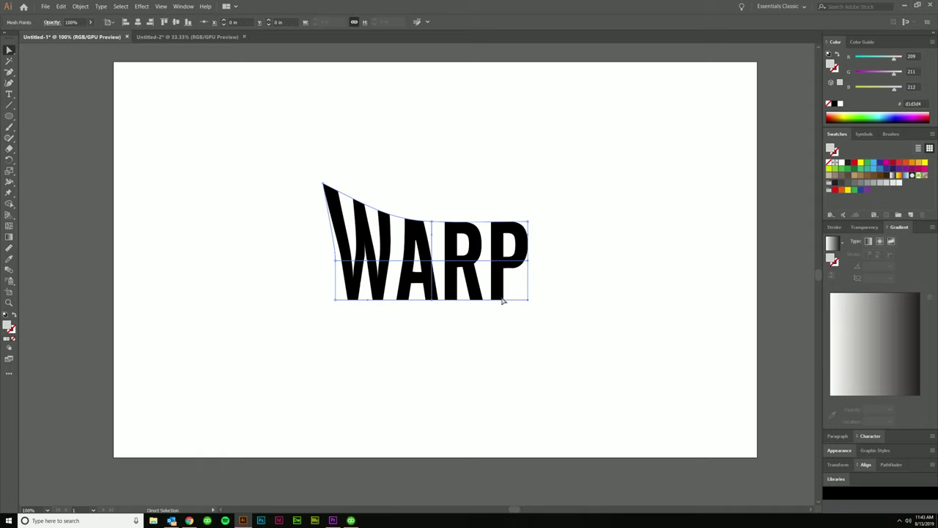
{"action": "mouse_move", "coordinate": [528, 302]}
{"action": "left_mouse_down"}
{"action": "mouse_move", "coordinate": [553, 340]}
{"action": "mouse_move", "coordinate": [550, 363]}
{"action": "mouse_move", "coordinate": [530, 382]}
{"action": "mouse_move", "coordinate": [509, 327]}
{"action": "mouse_move", "coordinate": [518, 303]}
{"action": "left_mouse_up"}
{"action": "left_click", "coordinate": [562, 329]}
{"action": "scroll", "coordinate": [551, 354], "scroll_direction": "down", "scroll_amount": 2}
- Drag the WARP envelope's bottom-right mesh point much lower into a long swept tail
{"action": "scroll", "coordinate": [549, 356], "scroll_direction": "up", "scroll_amount": 2}
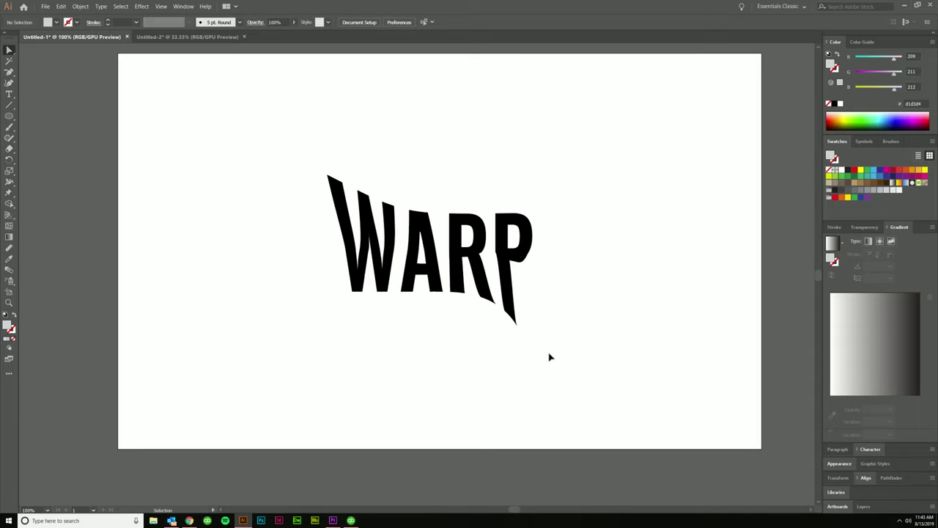
{"action": "left_click", "coordinate": [517, 294]}
{"action": "left_click", "coordinate": [533, 372]}
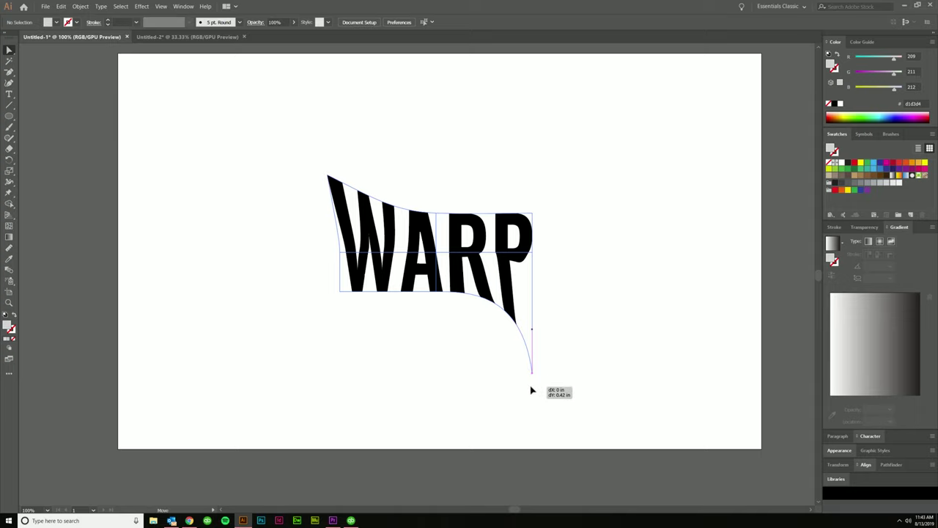
{"action": "left_click", "coordinate": [574, 377]}
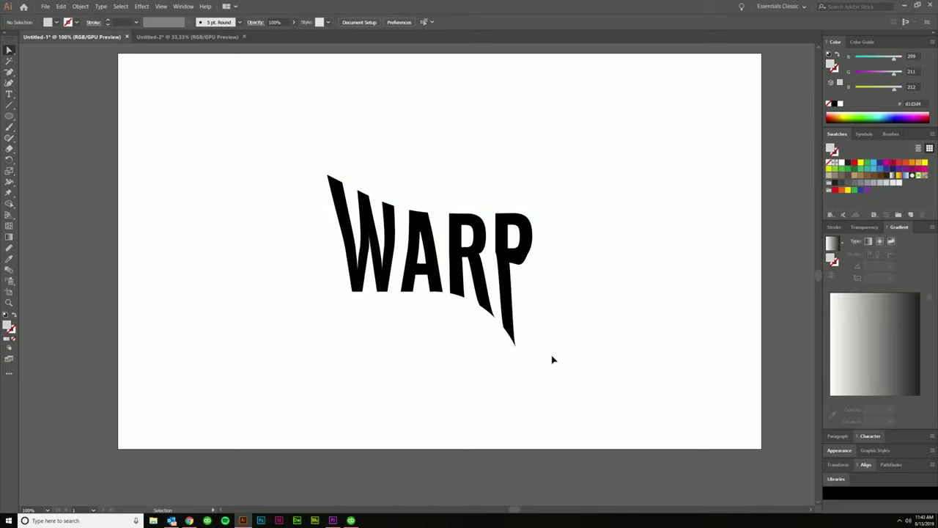
{"action": "scroll", "coordinate": [557, 367], "scroll_direction": "down", "scroll_amount": 1}
{"action": "scroll", "coordinate": [539, 357], "scroll_direction": "up", "scroll_amount": 1}
{"action": "left_click", "coordinate": [511, 335]}
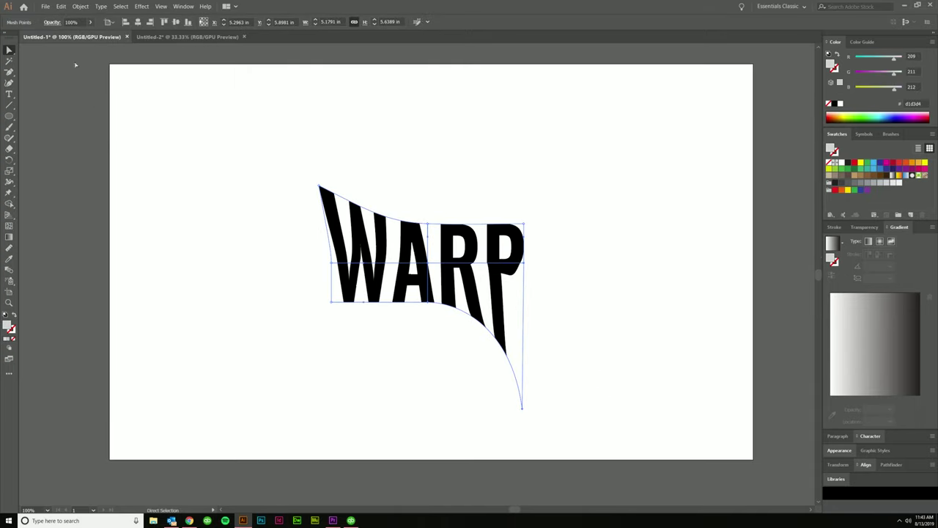
{"action": "key", "text": "v"}
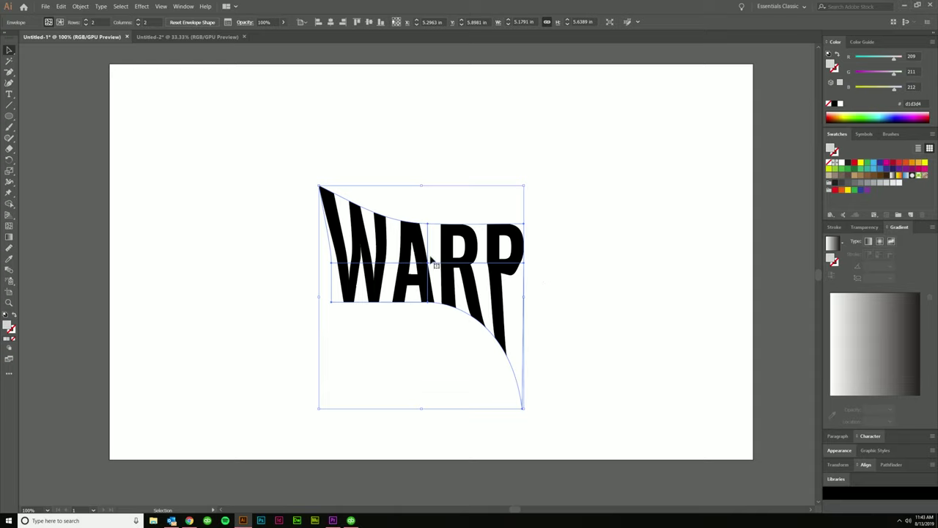
- Reset the WARP envelope shape and undo back to plain, undistorted type
{"action": "left_click", "coordinate": [193, 22]}
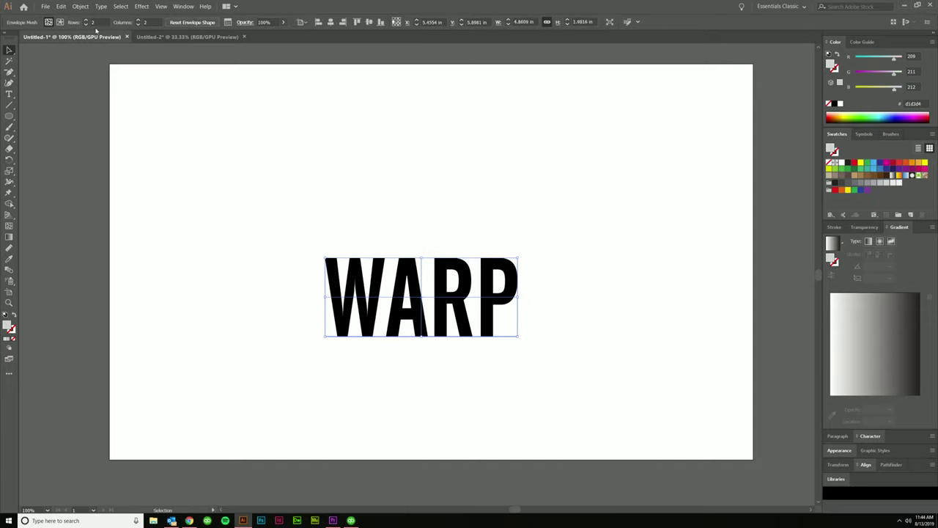
{"action": "left_click", "coordinate": [359, 159]}
{"action": "left_click", "coordinate": [450, 315]}
{"action": "key", "text": "a"}
{"action": "left_click", "coordinate": [555, 356]}
{"action": "key", "text": "ctrl+z"}
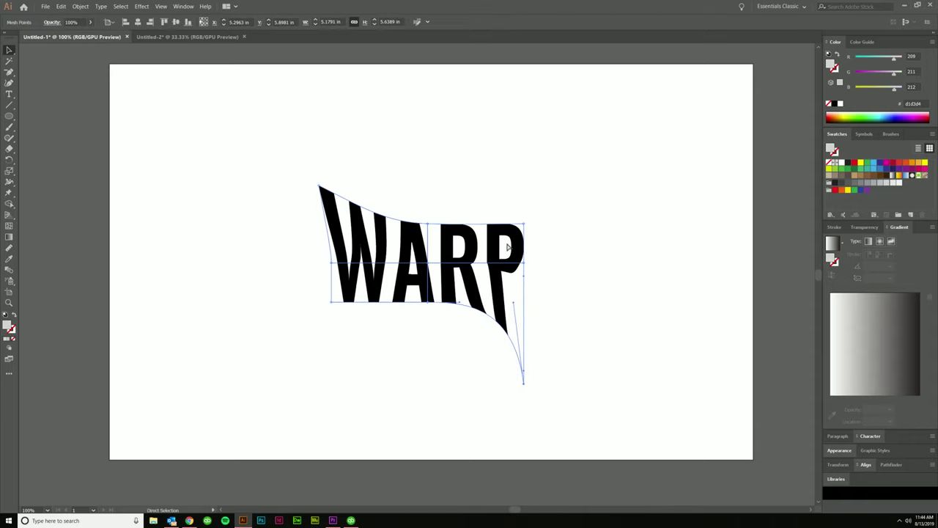
{"action": "key", "text": "ctrl+z"}
{"action": "key", "text": "ctrl+z"}
{"action": "key", "text": "ctrl+z"}
{"action": "key", "text": "ctrl+z"}
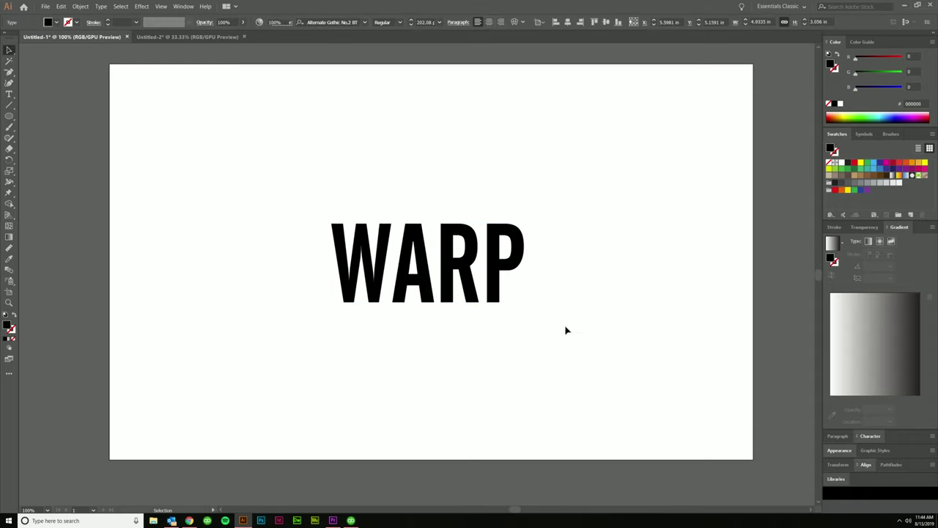
{"action": "left_click", "coordinate": [80, 6]}
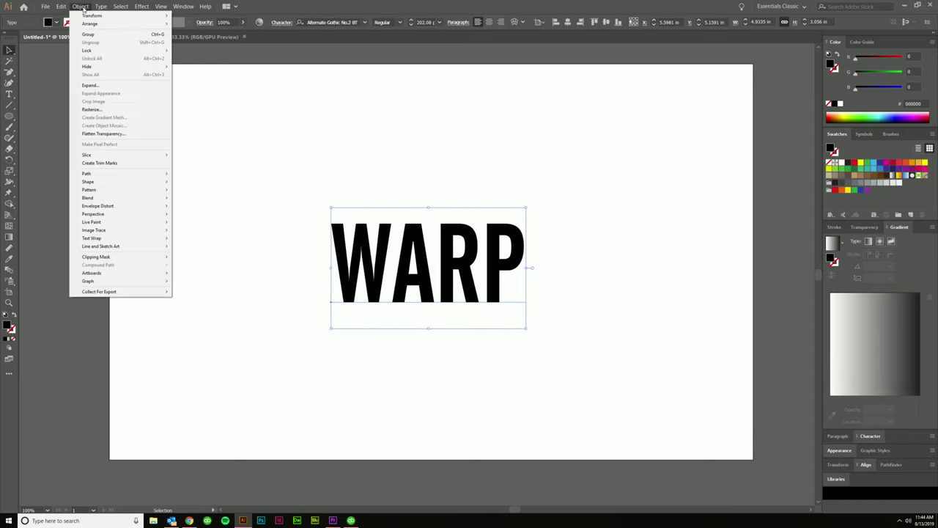
{"action": "left_click", "coordinate": [262, 101]}
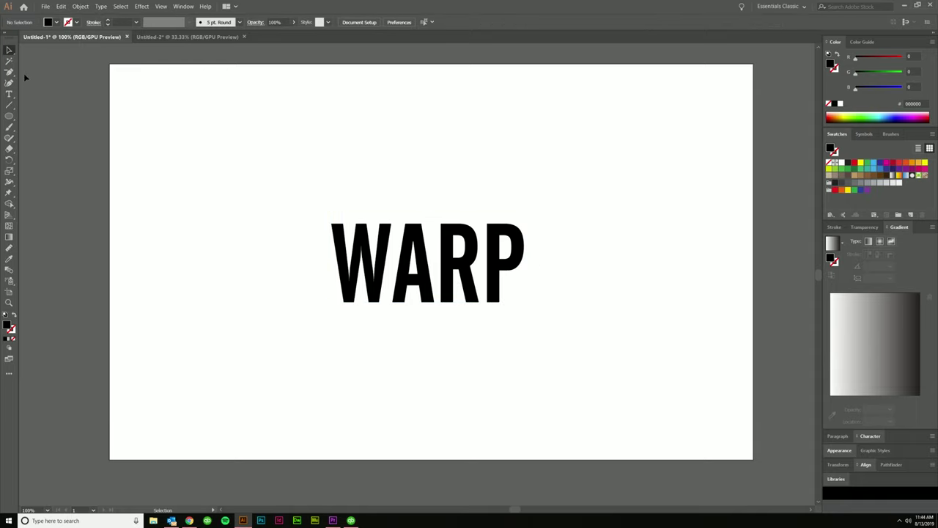
- Draw a large circle with the Ellipse Tool, fill it green, and move it right over RP
{"action": "left_click", "coordinate": [8, 116]}
{"action": "left_click", "coordinate": [44, 127]}
{"action": "left_click_drag", "start_coordinate": [428, 269], "coordinate": [592, 359]}
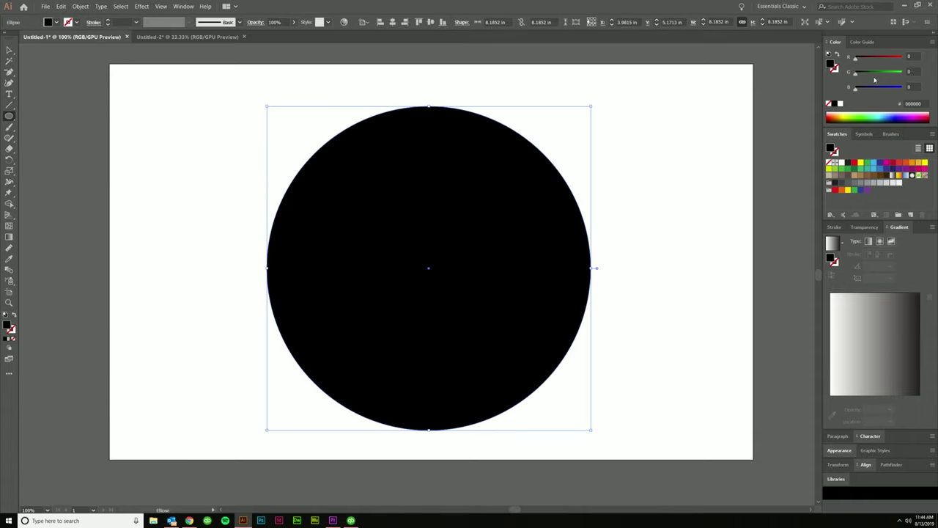
{"action": "left_click_drag", "start_coordinate": [874, 80], "coordinate": [902, 73]}
{"action": "key", "text": "v"}
{"action": "left_click_drag", "start_coordinate": [493, 287], "coordinate": [640, 286]}
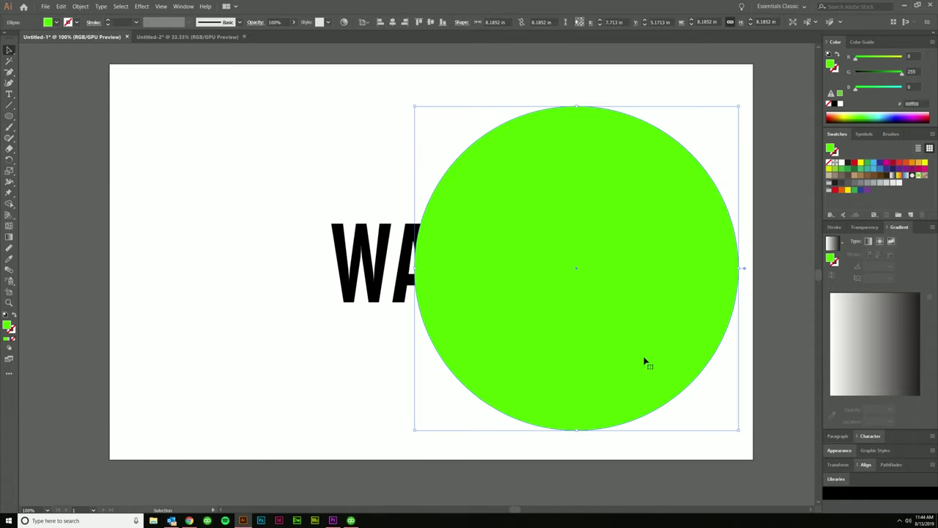
- Undo and redo the circle's move, then marquee-select the circle together with WARP
{"action": "left_click", "coordinate": [417, 329]}
{"action": "key", "text": "a"}
{"action": "key", "text": "ctrl+z"}
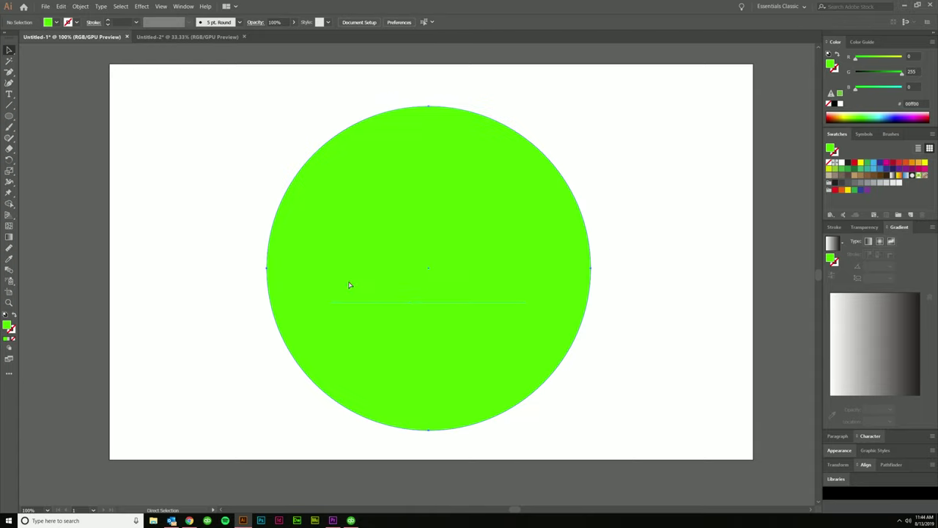
{"action": "key", "text": "v"}
{"action": "key", "text": "ctrl+shift+z"}
{"action": "left_click", "coordinate": [382, 381]}
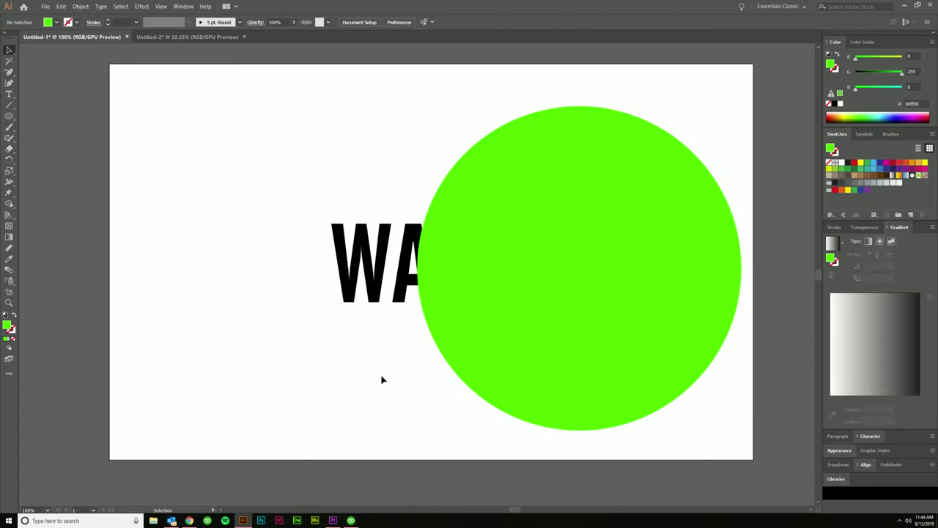
{"action": "left_click_drag", "start_coordinate": [256, 140], "coordinate": [687, 371]}
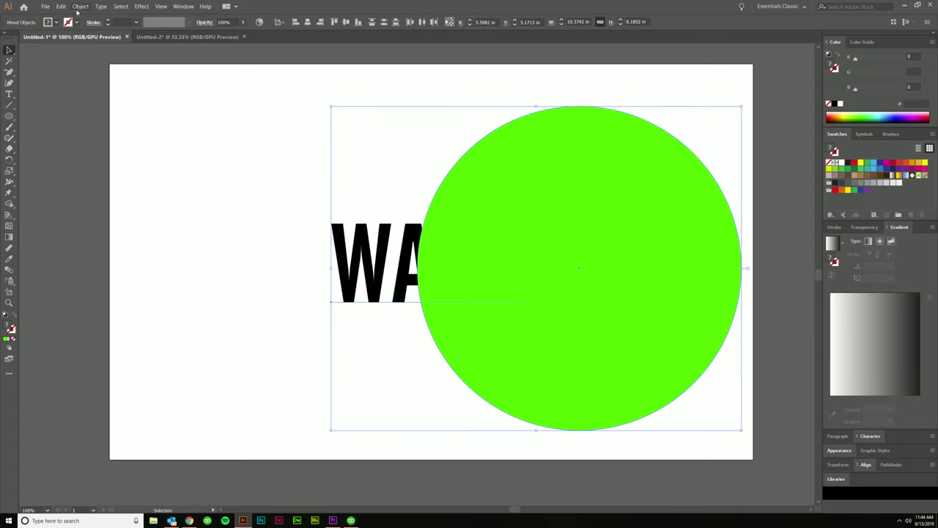
{"action": "left_click", "coordinate": [79, 6]}
- Apply Envelope Distort > Make with Top Object to WARP and move the result to the page centre
{"action": "mouse_move", "coordinate": [103, 208]}
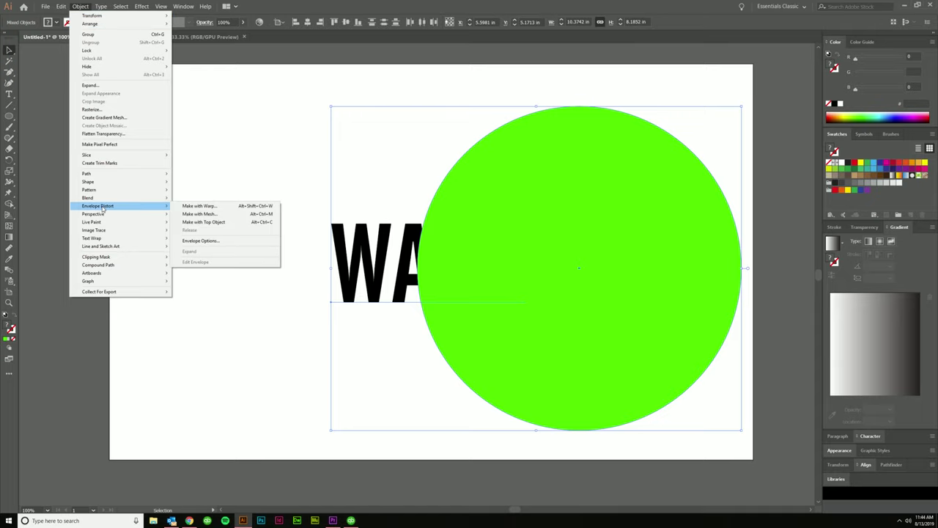
{"action": "left_click", "coordinate": [213, 227]}
{"action": "left_click", "coordinate": [213, 226]}
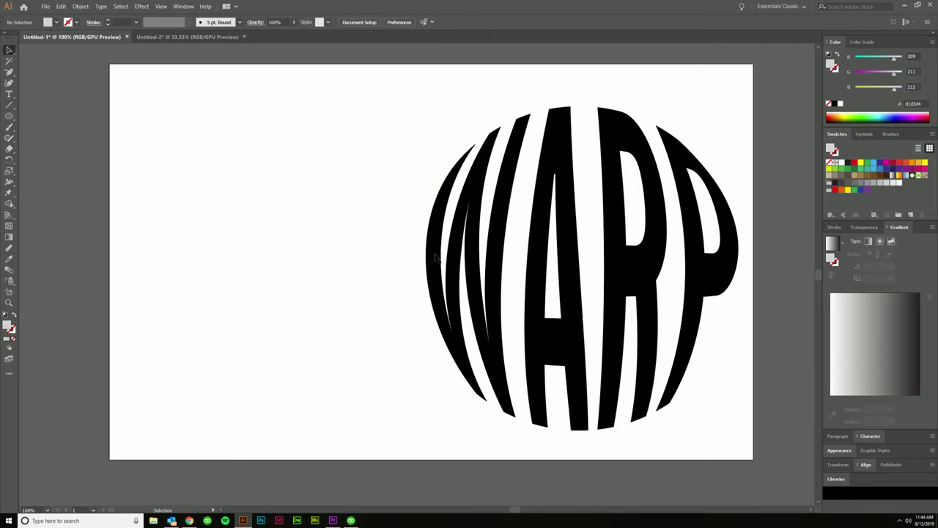
{"action": "left_click_drag", "start_coordinate": [513, 265], "coordinate": [363, 266]}
{"action": "left_click", "coordinate": [597, 306]}
{"action": "key", "text": "ctrl+minus"}
{"action": "key", "text": "ctrl+plus"}
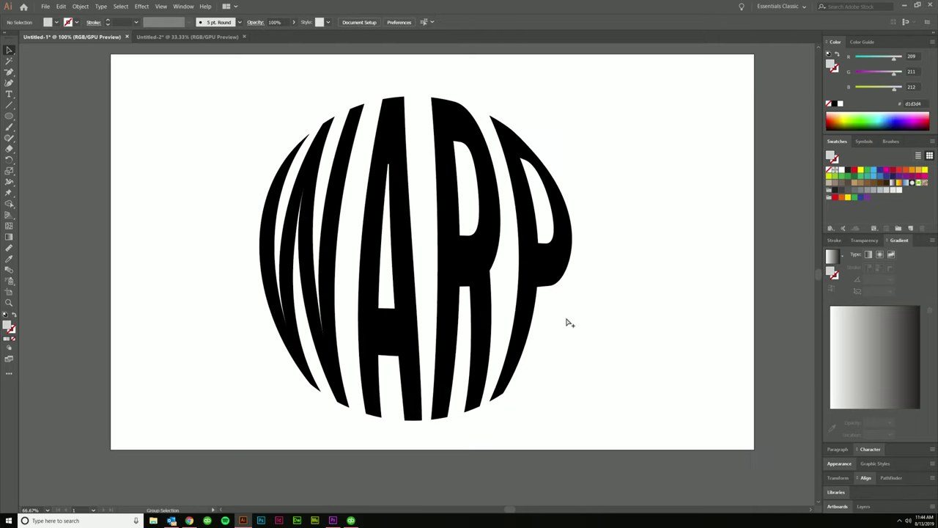
{"action": "left_click", "coordinate": [571, 287]}
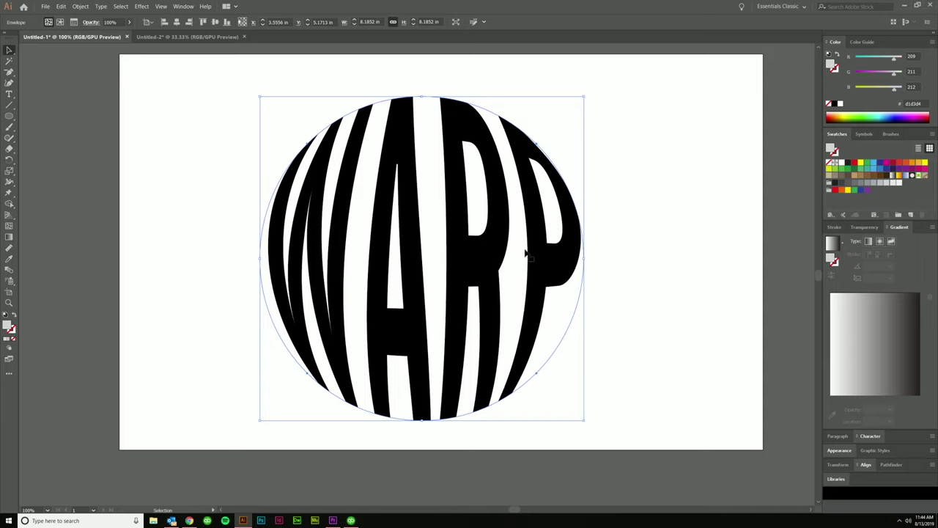
- Inside the envelope, replace the text WARP with 'HELLO!'
{"action": "double_click", "coordinate": [474, 265]}
{"action": "double_click", "coordinate": [438, 264]}
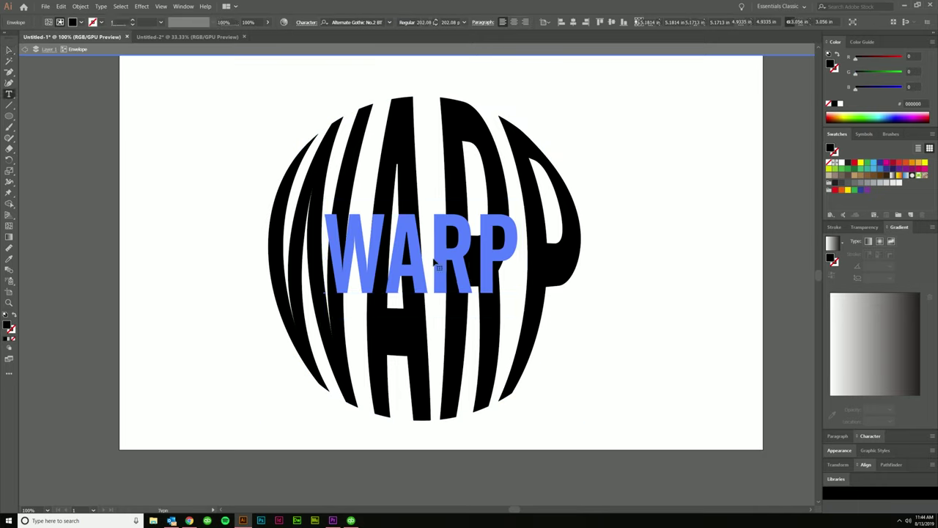
{"action": "key", "text": "ctrl+a"}
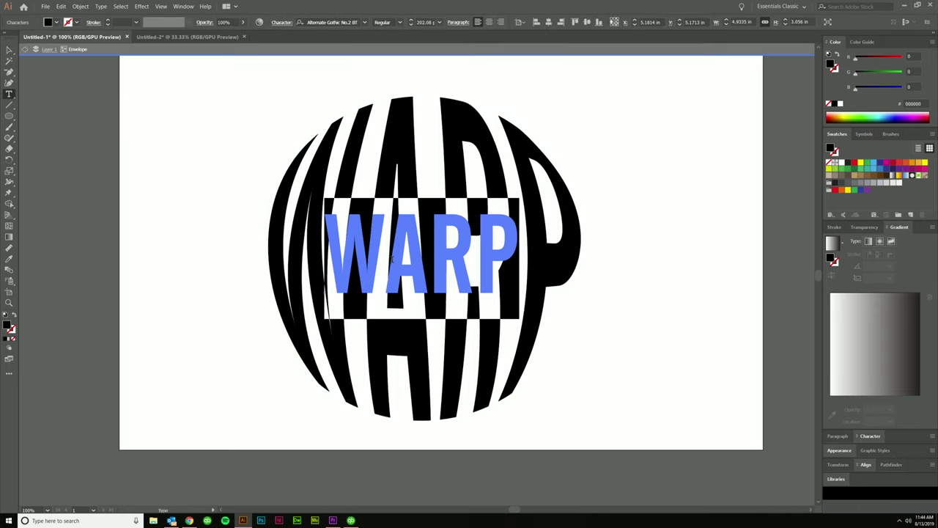
{"action": "type", "text": "HELLOW"}
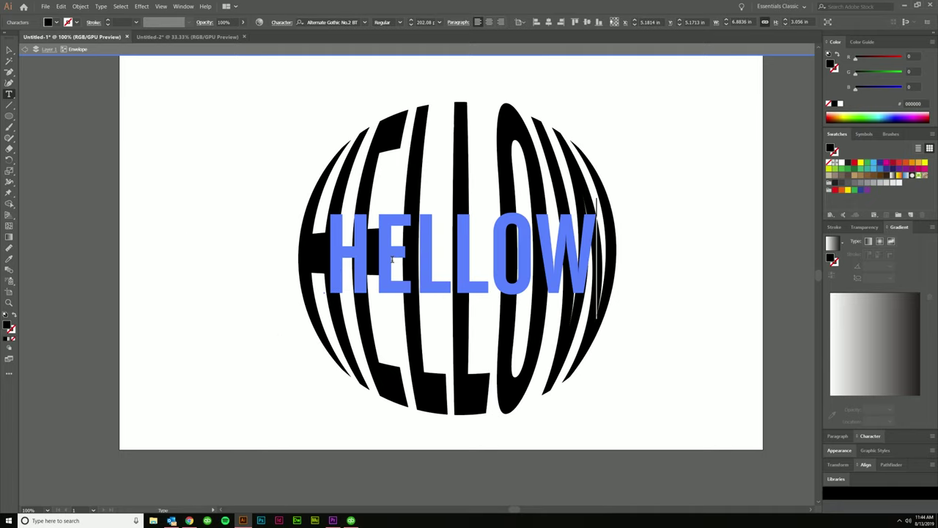
{"action": "key", "text": "BackSpace"}
{"action": "type", "text": "!"}
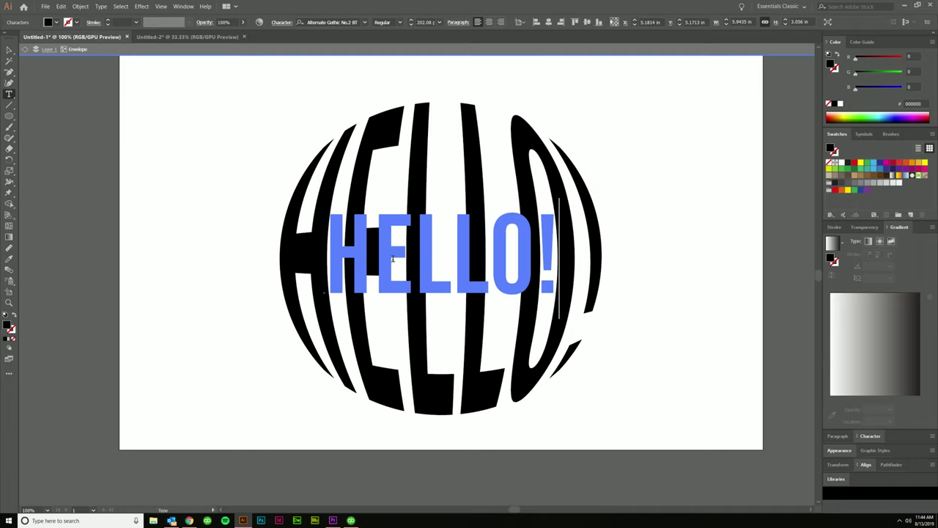
{"action": "key", "text": "Escape"}
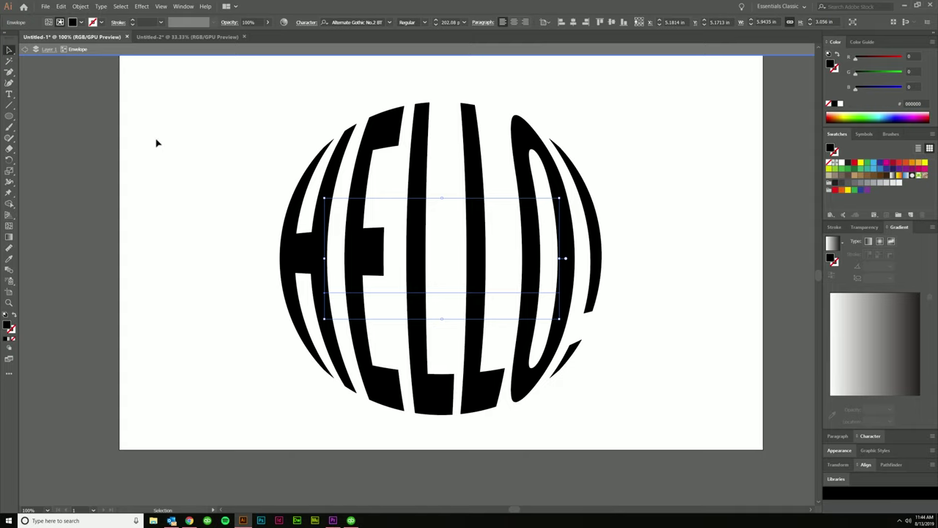
- Leave the envelope, reselect the HELLO! result a few times to check it, then view outlines
{"action": "left_click", "coordinate": [178, 179]}
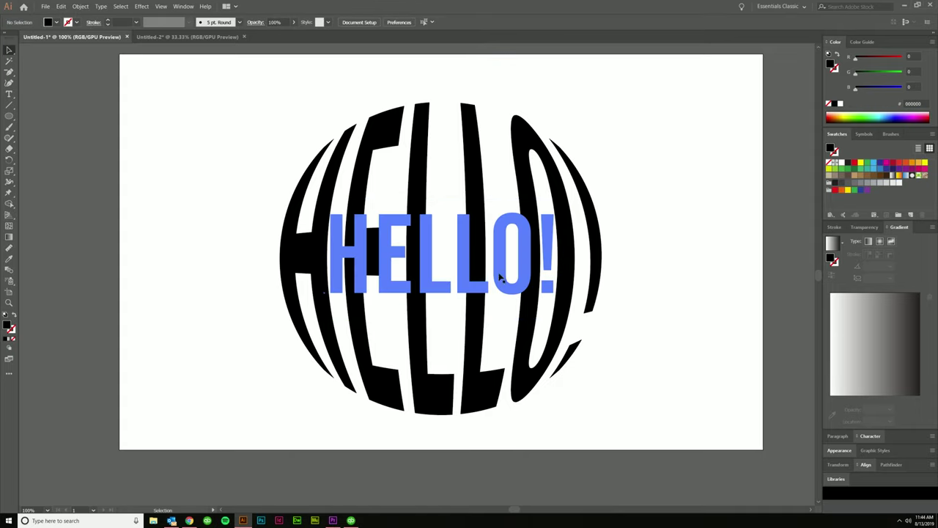
{"action": "left_click", "coordinate": [499, 277]}
{"action": "left_click", "coordinate": [650, 315]}
{"action": "left_click", "coordinate": [495, 264]}
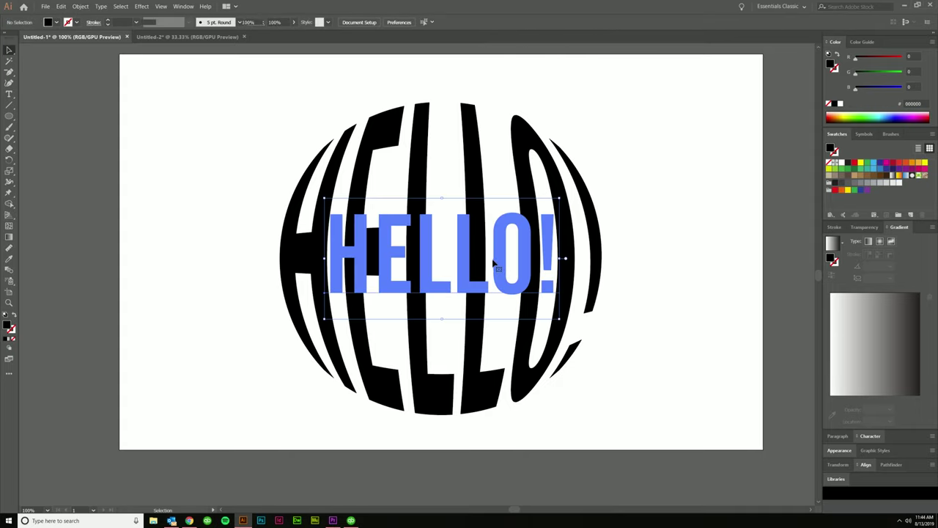
{"action": "left_click", "coordinate": [272, 188]}
{"action": "left_click", "coordinate": [308, 210]}
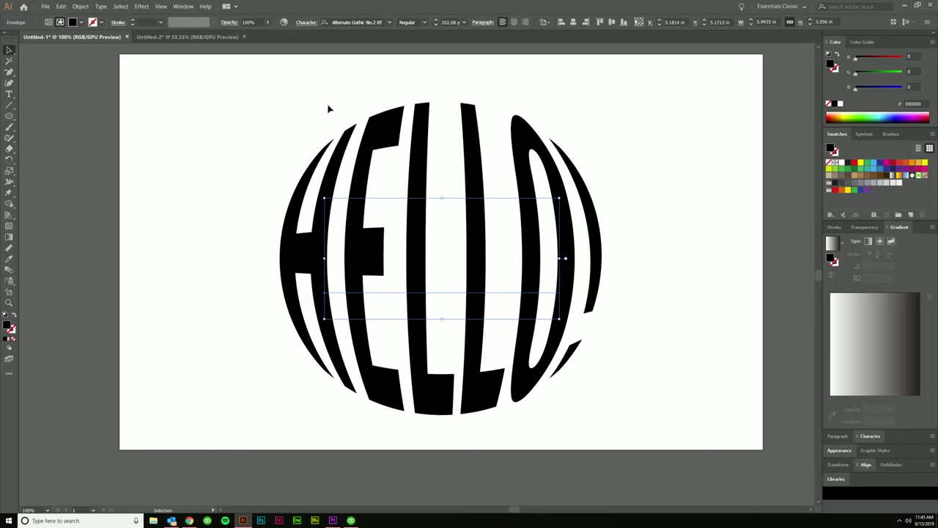
{"action": "left_click", "coordinate": [651, 320]}
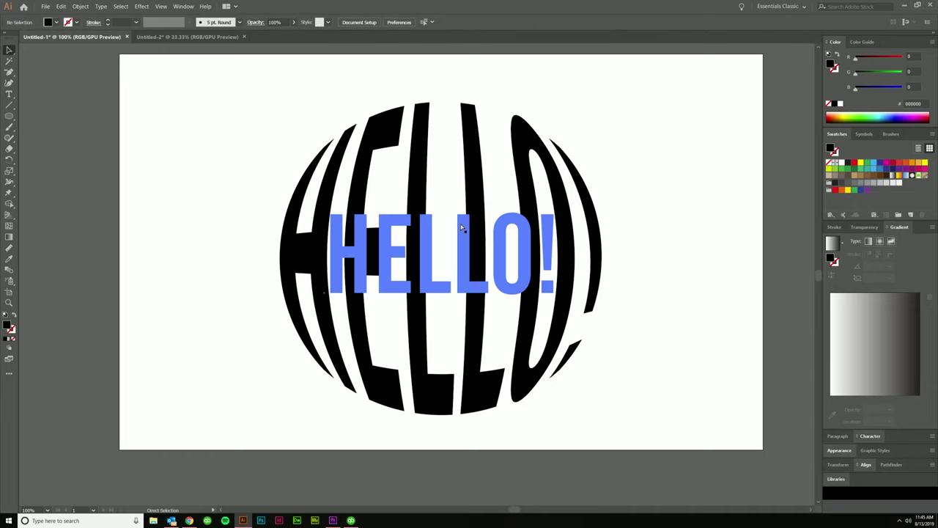
{"action": "key", "text": "ctrl+y"}
{"action": "left_click", "coordinate": [160, 7]}
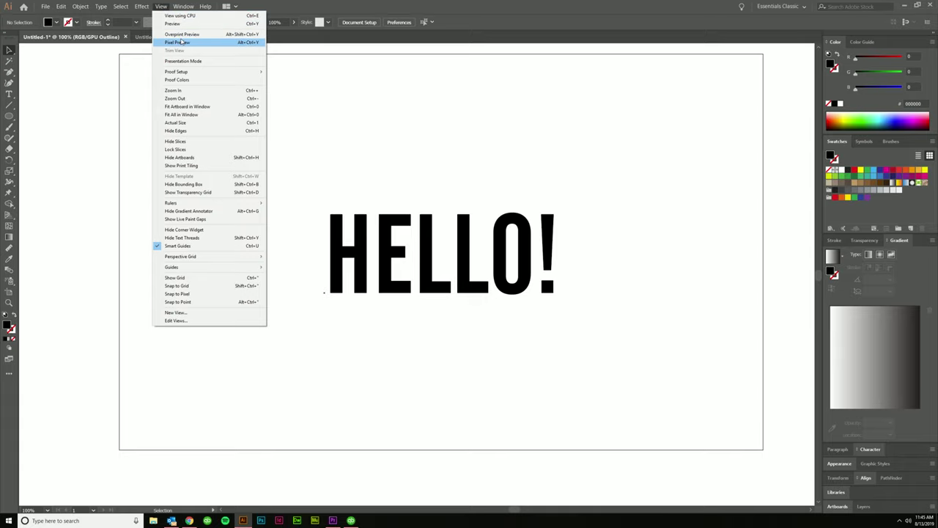
{"action": "left_click", "coordinate": [175, 23]}
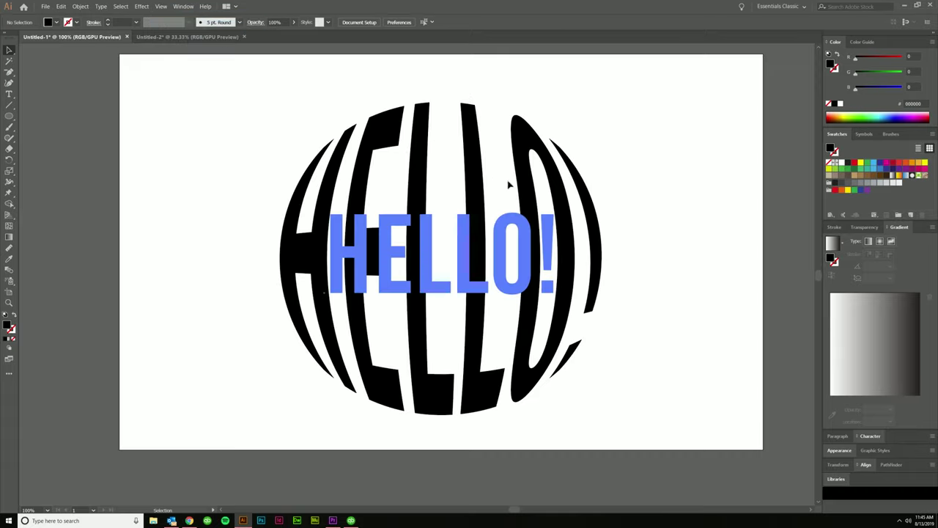
{"action": "left_click", "coordinate": [183, 6]}
{"action": "left_click", "coordinate": [170, 23]}
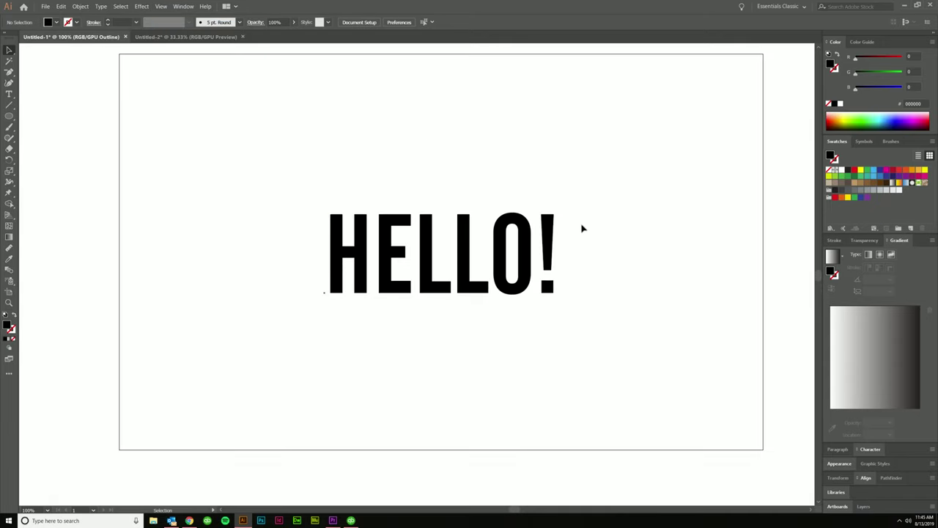
{"action": "left_click", "coordinate": [405, 258]}
{"action": "left_click", "coordinate": [651, 299]}
{"action": "key", "text": "ctrl+y"}
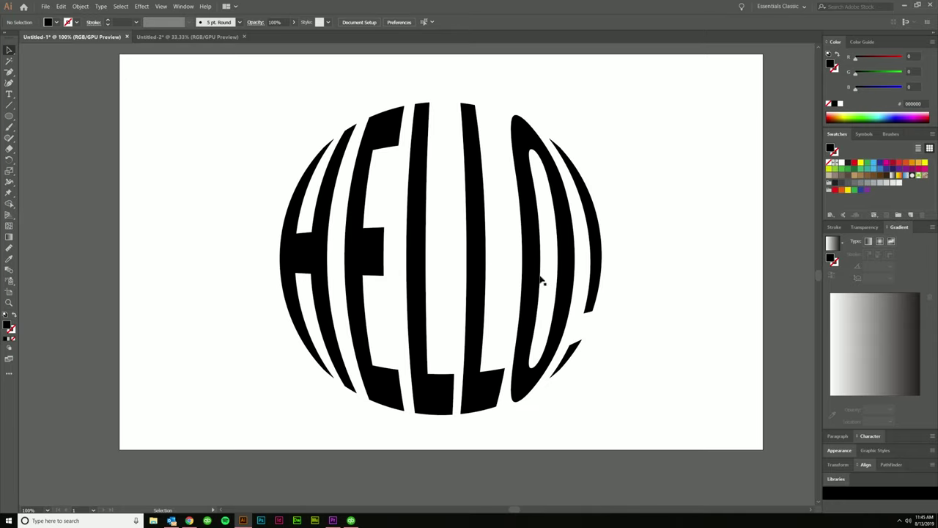
{"action": "left_click", "coordinate": [540, 277]}
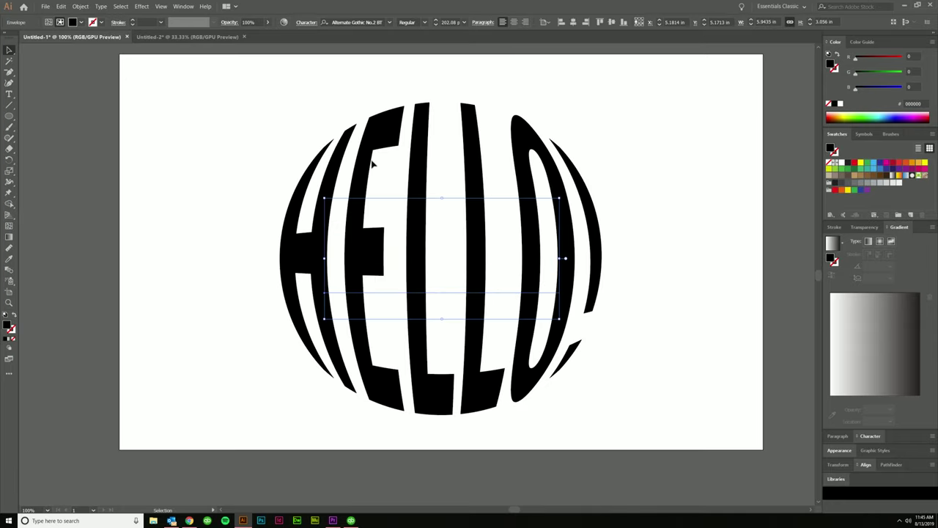
- Expand the HELLO! envelope via Object > Expand with Object and Fill, then view as outlines
{"action": "left_click", "coordinate": [79, 6]}
{"action": "left_click", "coordinate": [96, 85]}
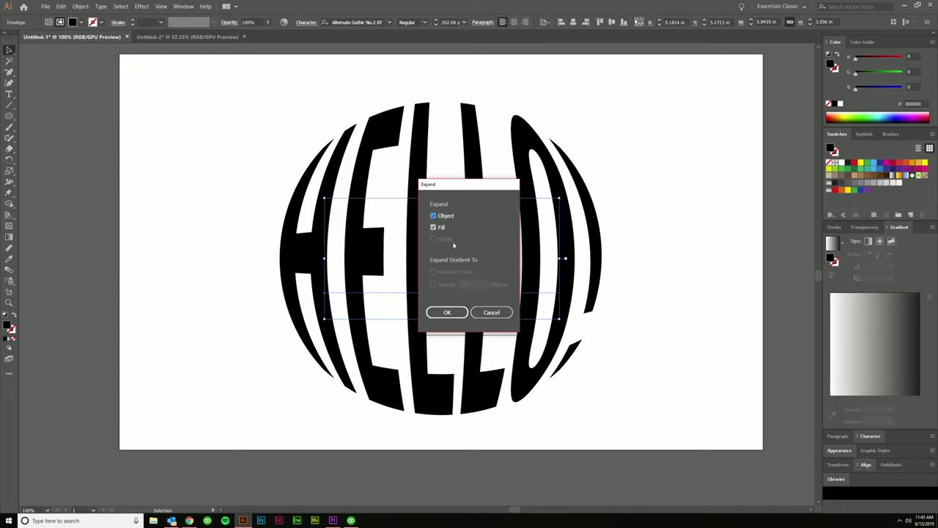
{"action": "left_click", "coordinate": [448, 315]}
{"action": "left_click", "coordinate": [643, 343]}
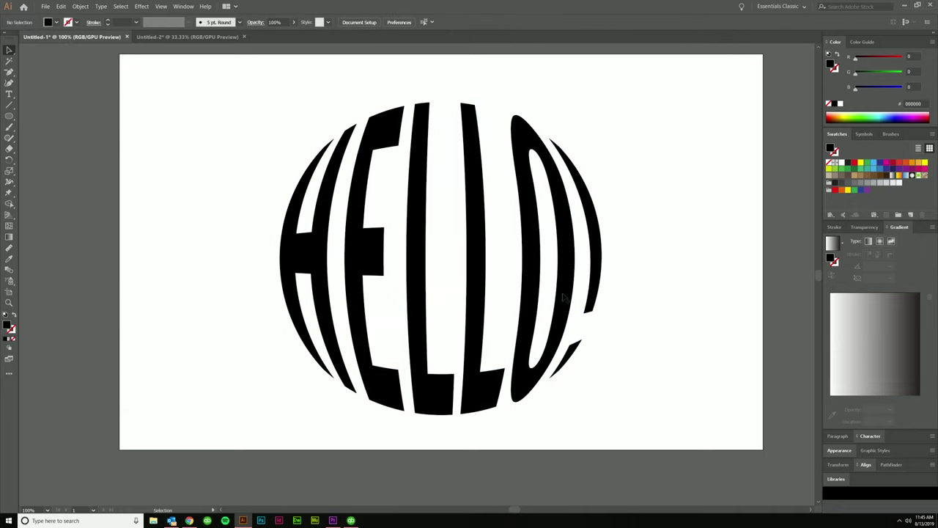
{"action": "key", "text": "ctrl+y"}
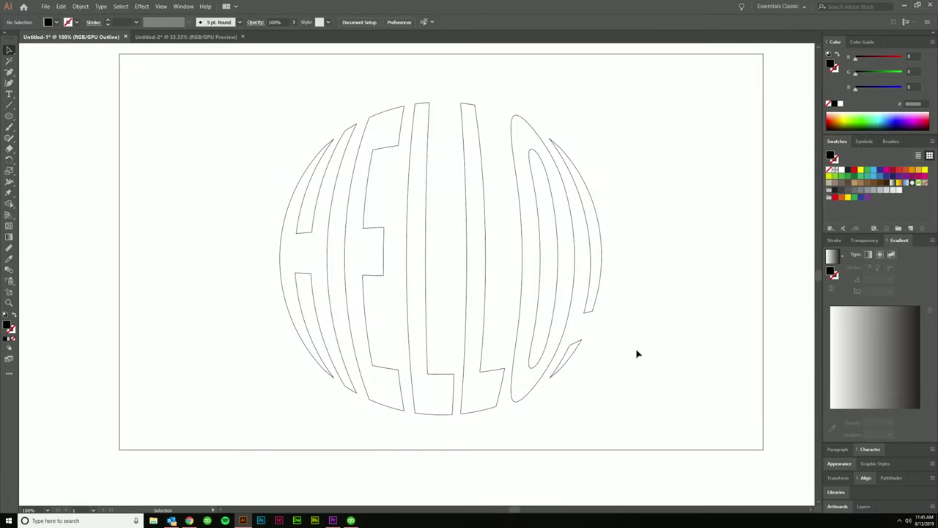
- Return to Preview and direct-select the O letter's path in the expanded HELLO!
{"action": "left_click_drag", "start_coordinate": [602, 425], "coordinate": [235, 94]}
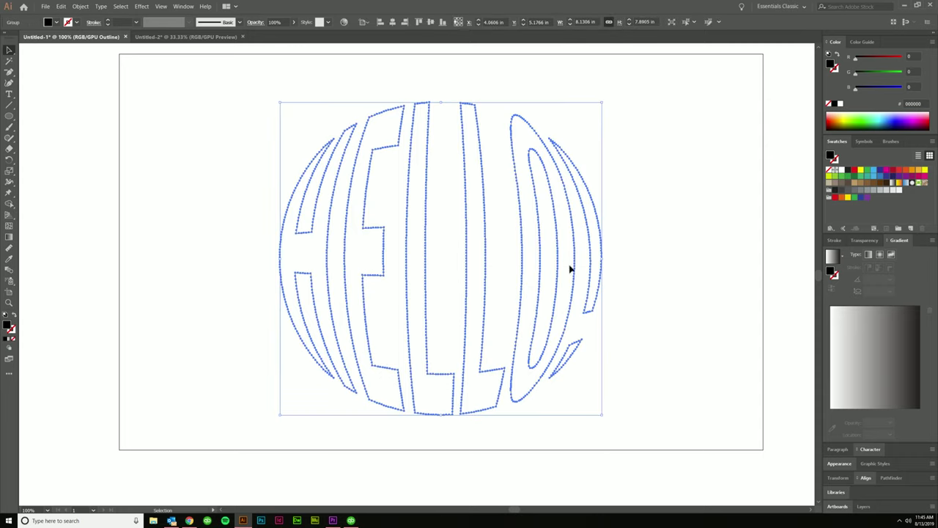
{"action": "left_click", "coordinate": [638, 361]}
{"action": "key", "text": "ctrl+y"}
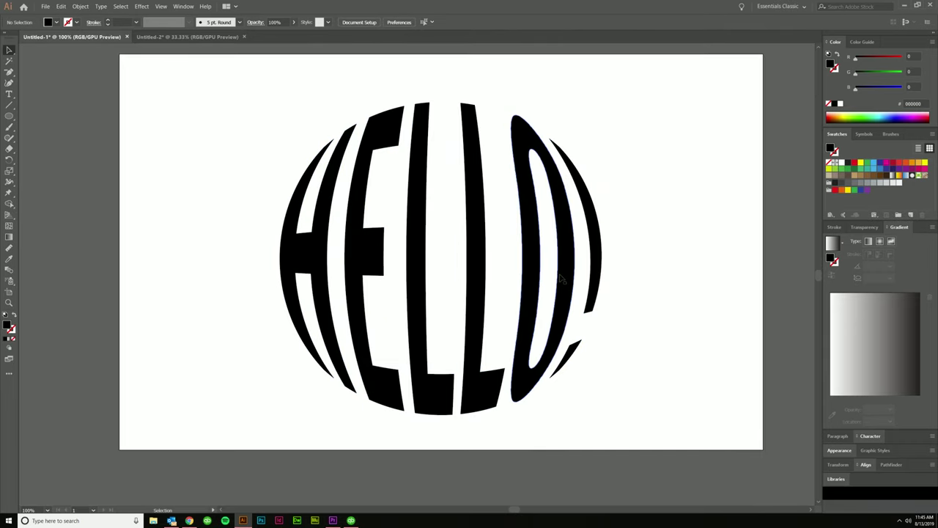
{"action": "key", "text": "a"}
{"action": "left_click", "coordinate": [523, 254]}
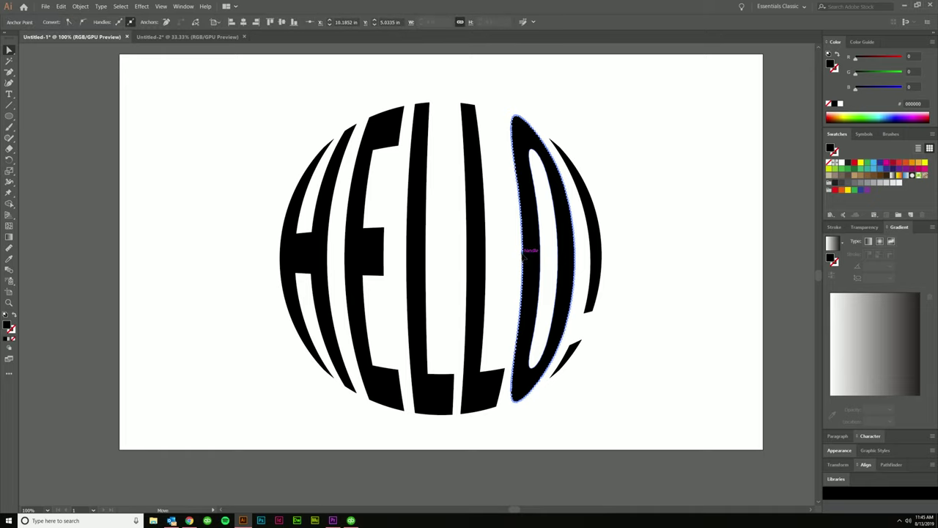
{"action": "left_click", "coordinate": [511, 286]}
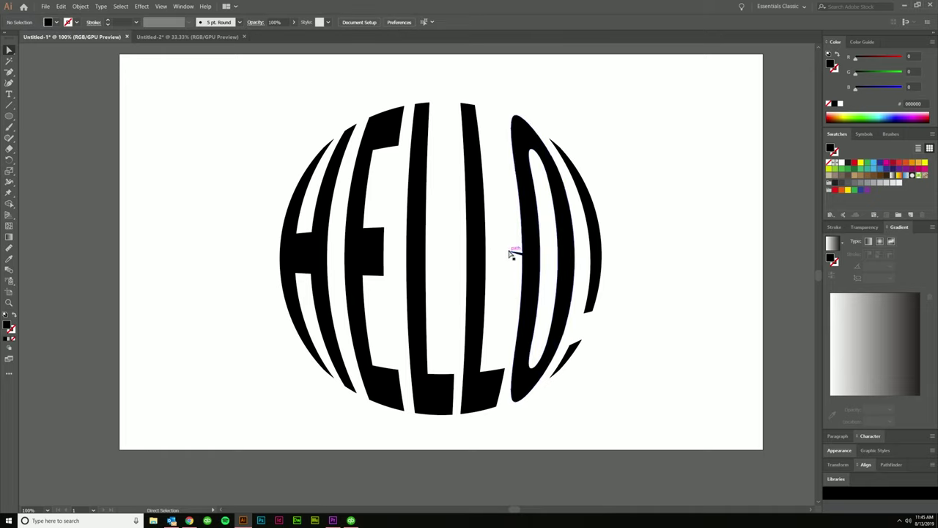
- Drag several O and E anchors out as trial edits, then undo them and return to Selection
{"action": "left_click_drag", "start_coordinate": [515, 253], "coordinate": [184, 272]}
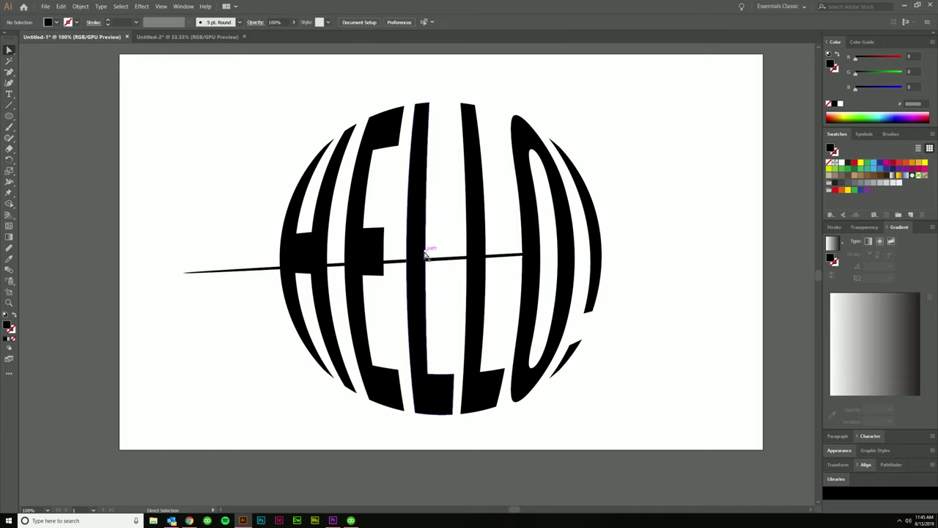
{"action": "left_click_drag", "start_coordinate": [427, 248], "coordinate": [682, 210]}
{"action": "left_click_drag", "start_coordinate": [326, 246], "coordinate": [637, 165]}
{"action": "left_click", "coordinate": [371, 208]}
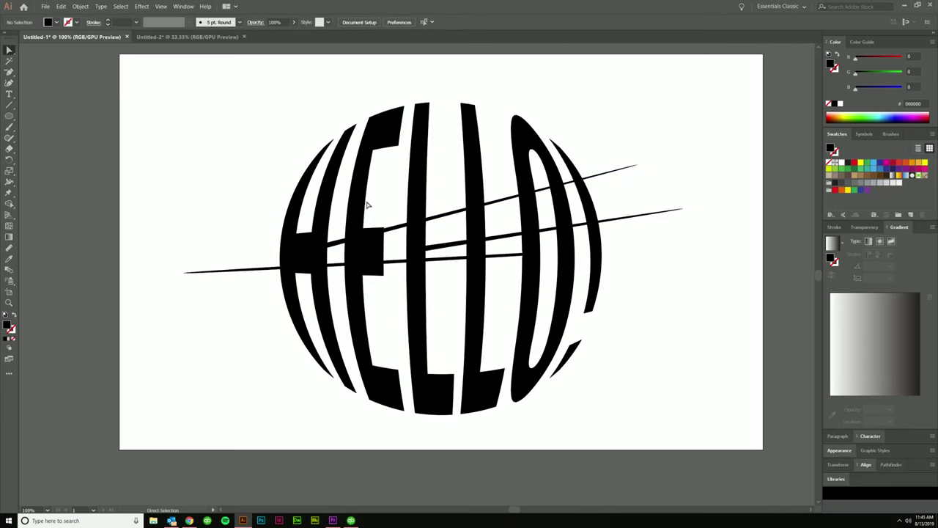
{"action": "left_click_drag", "start_coordinate": [371, 208], "coordinate": [651, 381]}
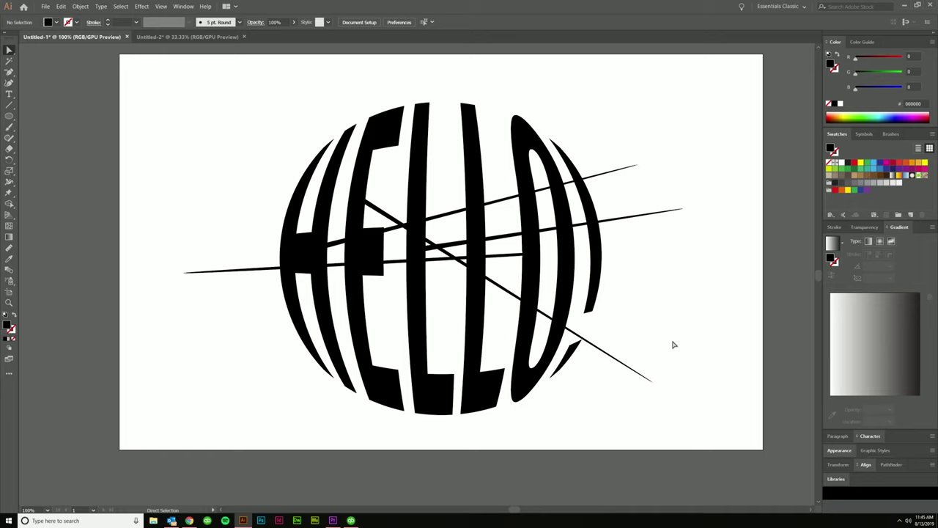
{"action": "key", "text": "ctrl+minus"}
{"action": "key", "text": "ctrl+z"}
{"action": "key", "text": "ctrl+z"}
{"action": "key", "text": "ctrl+z"}
{"action": "key", "text": "ctrl+z"}
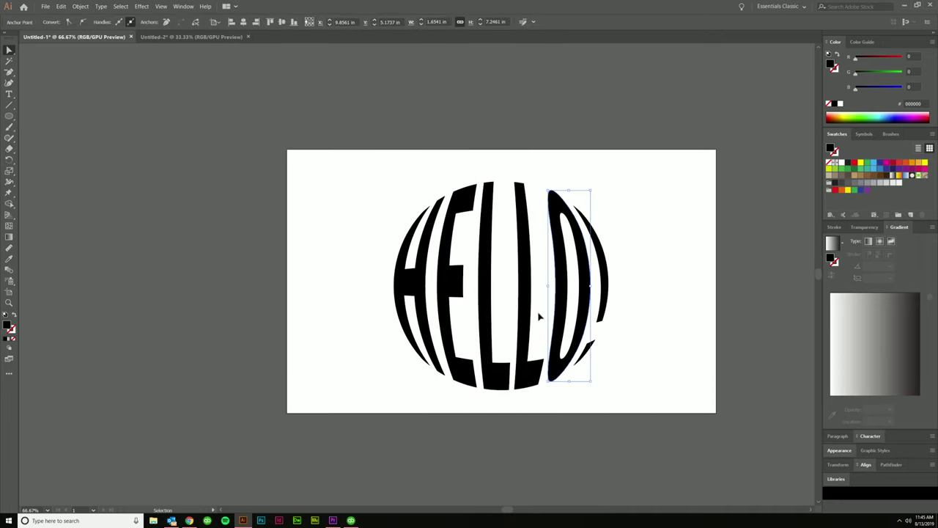
{"action": "key", "text": "v"}
{"action": "left_click", "coordinate": [638, 350]}
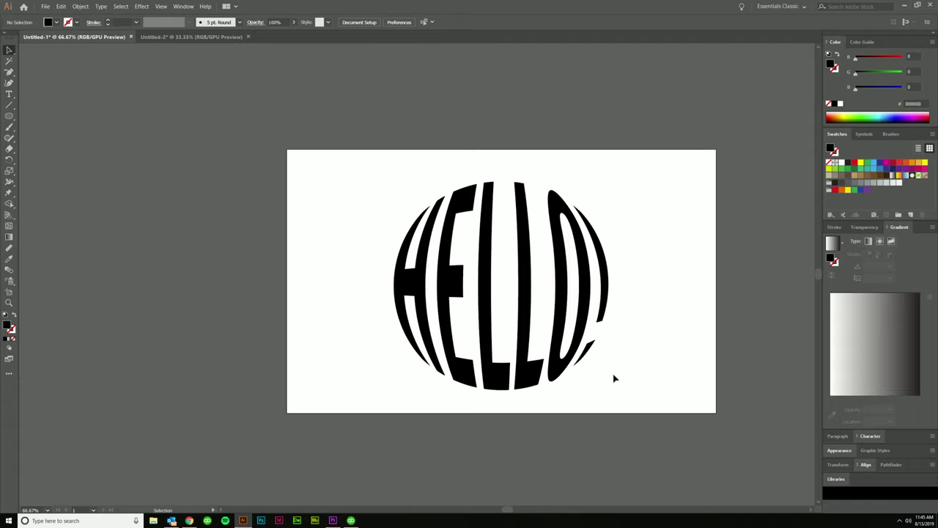
- Delete the HELLO! artwork and zoom back to 100%
{"action": "left_click_drag", "start_coordinate": [653, 389], "coordinate": [398, 192]}
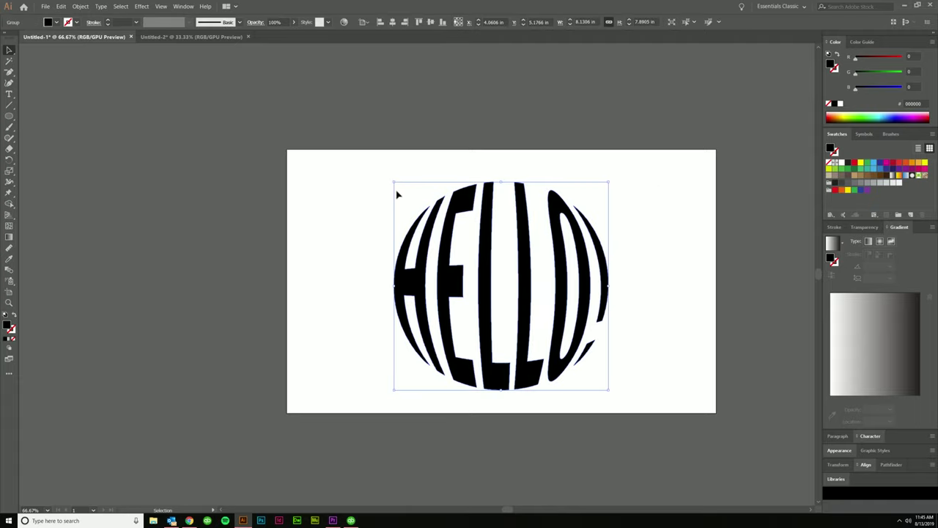
{"action": "key", "text": "Delete"}
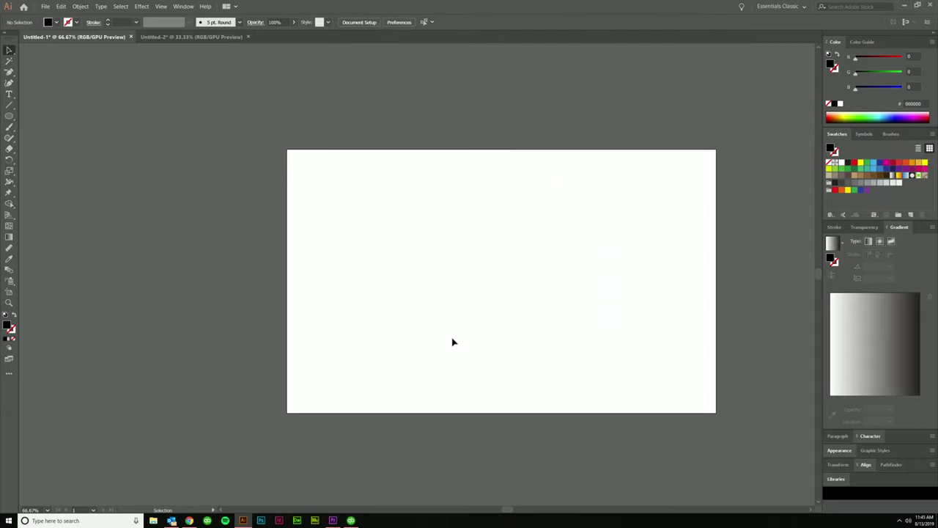
{"action": "key", "text": "ctrl+1"}
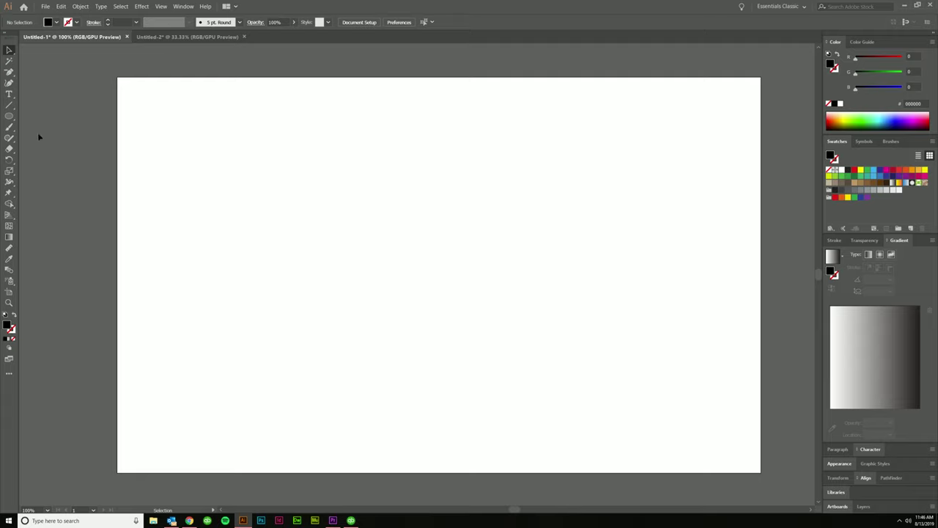
- Draw a large circle, swap to a 1 pt black stroke with no fill, and nudge it lower
{"action": "left_click_drag", "start_coordinate": [8, 116], "coordinate": [61, 128]}
{"action": "left_click_drag", "start_coordinate": [426, 249], "coordinate": [572, 335]}
{"action": "key", "text": "v"}
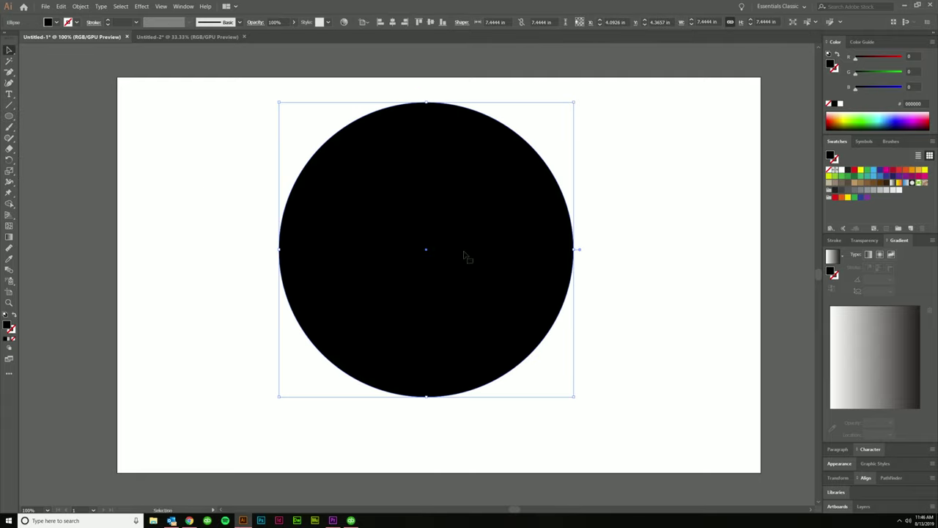
{"action": "key", "text": "shift+x"}
{"action": "left_click_drag", "start_coordinate": [564, 303], "coordinate": [574, 322]}
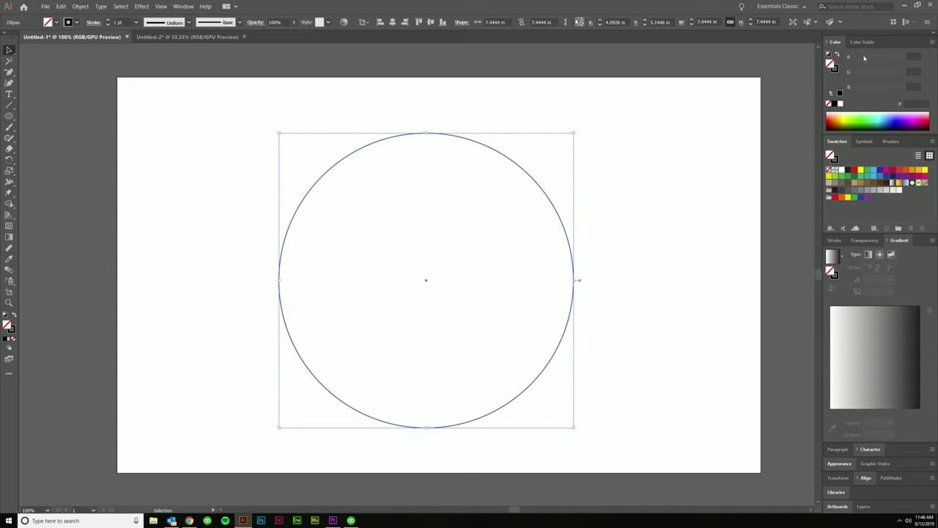
{"action": "left_click", "coordinate": [646, 300]}
{"action": "left_click", "coordinate": [10, 94]}
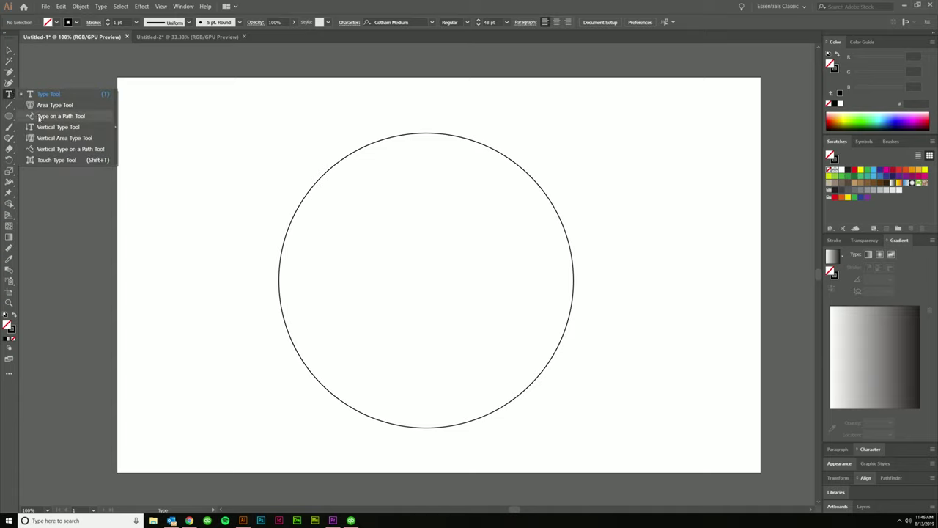
- Type 'WARP' with the Type on a Path Tool along the top of the circle's outline
{"action": "left_click", "coordinate": [39, 118]}
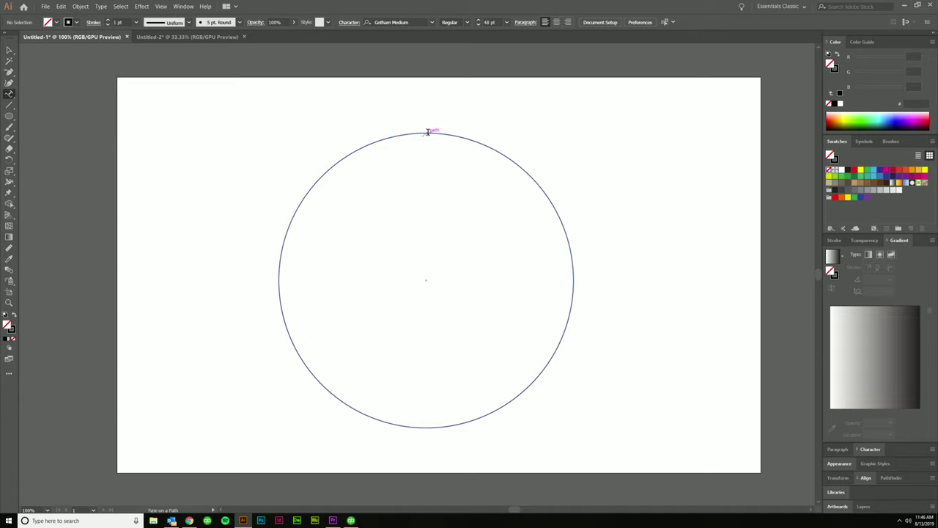
{"action": "left_click", "coordinate": [428, 132]}
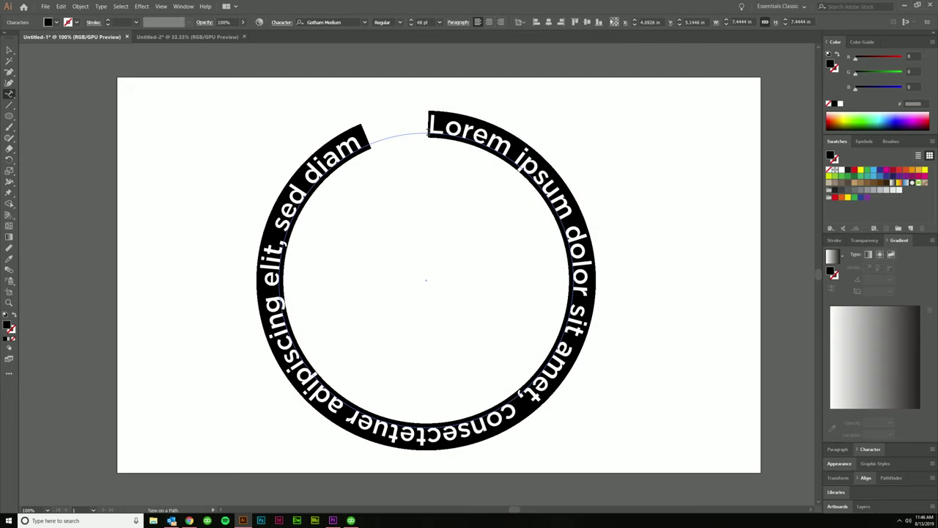
{"action": "type", "text": "War"}
{"action": "key", "text": "BackSpace"}
{"action": "key", "text": "BackSpace"}
{"action": "type", "text": "ARP"}
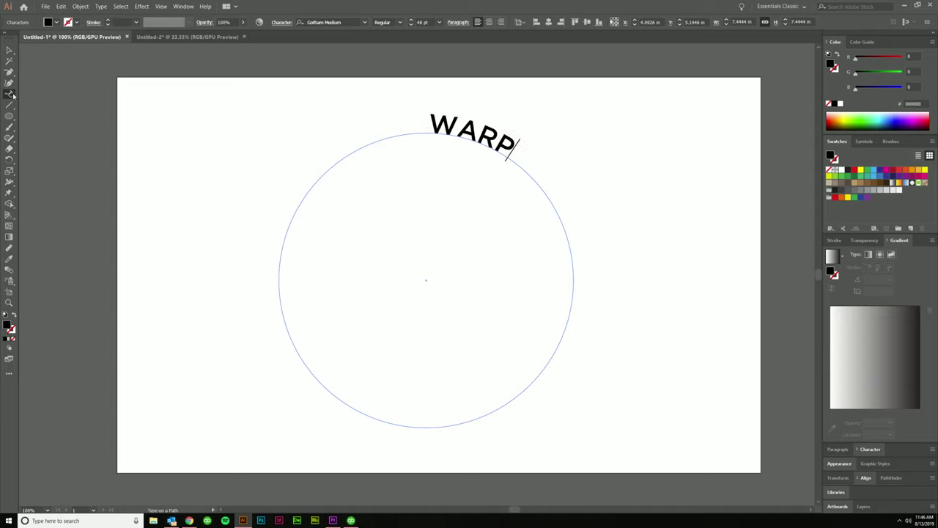
{"action": "left_click", "coordinate": [9, 50]}
{"action": "left_click", "coordinate": [576, 203]}
{"action": "left_click", "coordinate": [487, 150]}
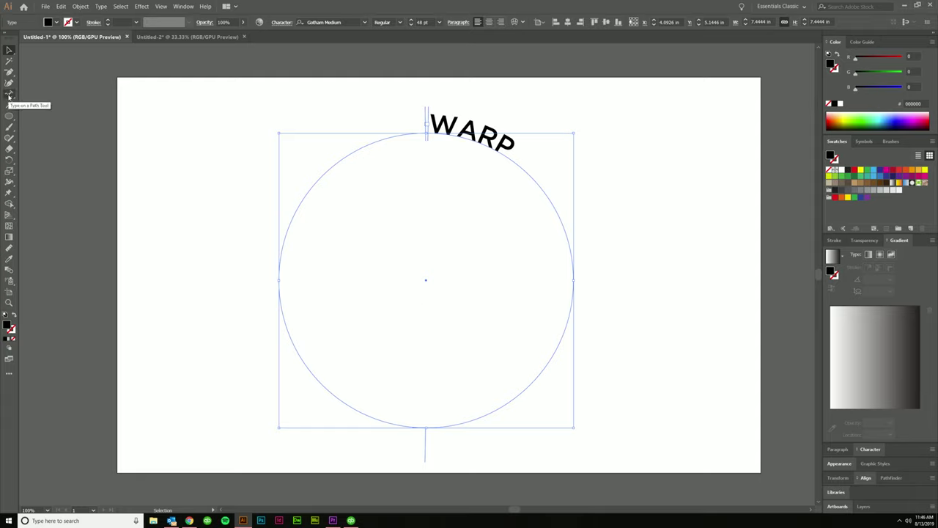
{"action": "left_click", "coordinate": [570, 147]}
{"action": "left_click", "coordinate": [432, 133]}
- Open Type on a Path Options with Preview on and try the Skew effect
{"action": "double_click", "coordinate": [9, 94]}
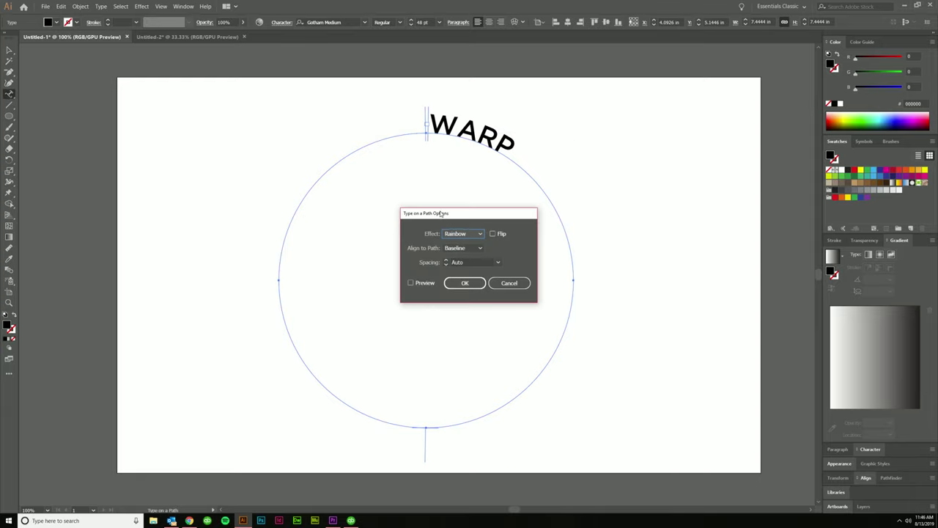
{"action": "left_click_drag", "start_coordinate": [440, 213], "coordinate": [170, 105]}
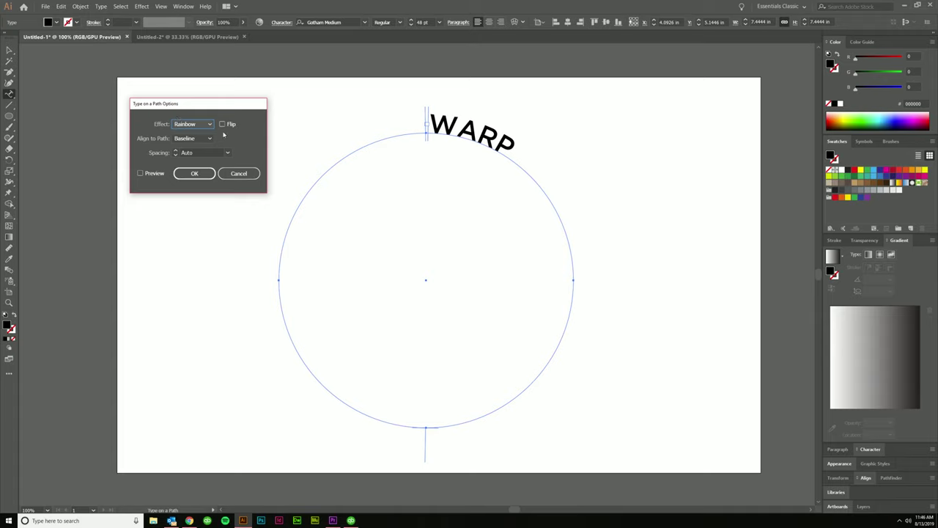
{"action": "left_click", "coordinate": [140, 174]}
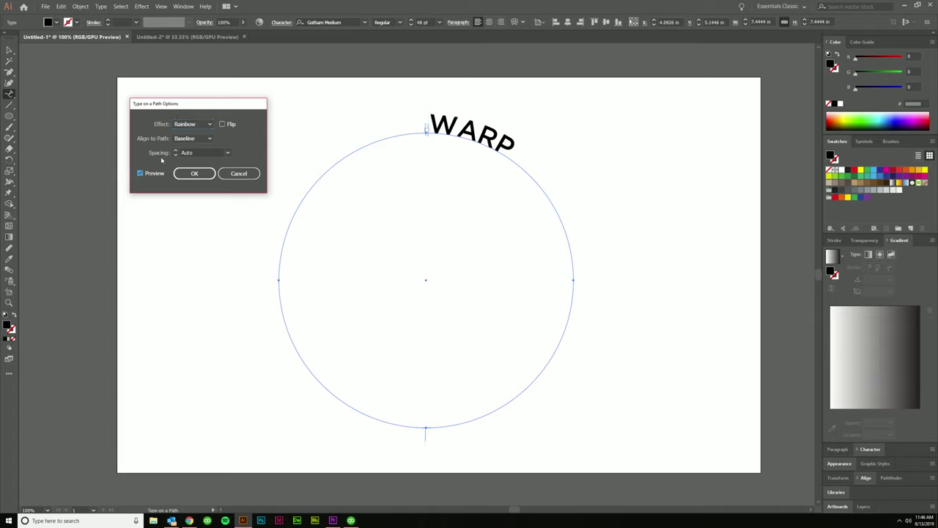
{"action": "left_click", "coordinate": [192, 124]}
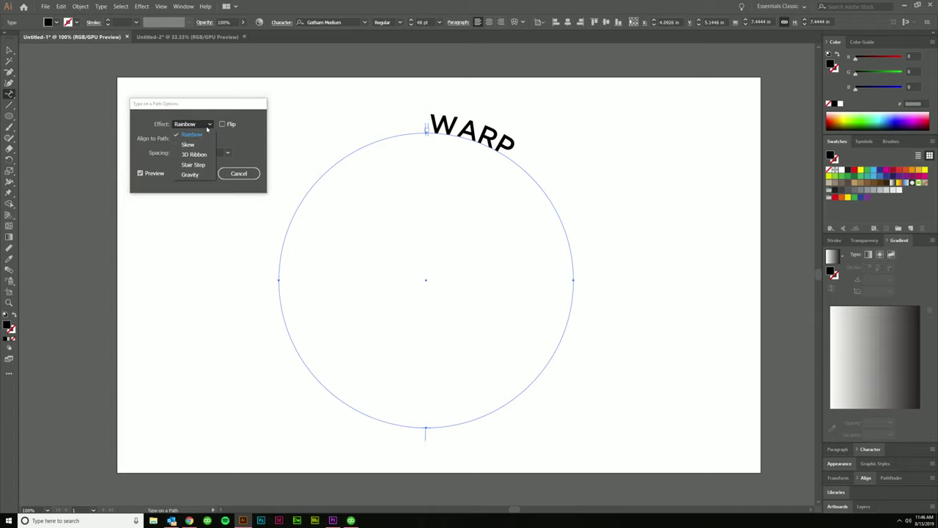
{"action": "left_click", "coordinate": [196, 148]}
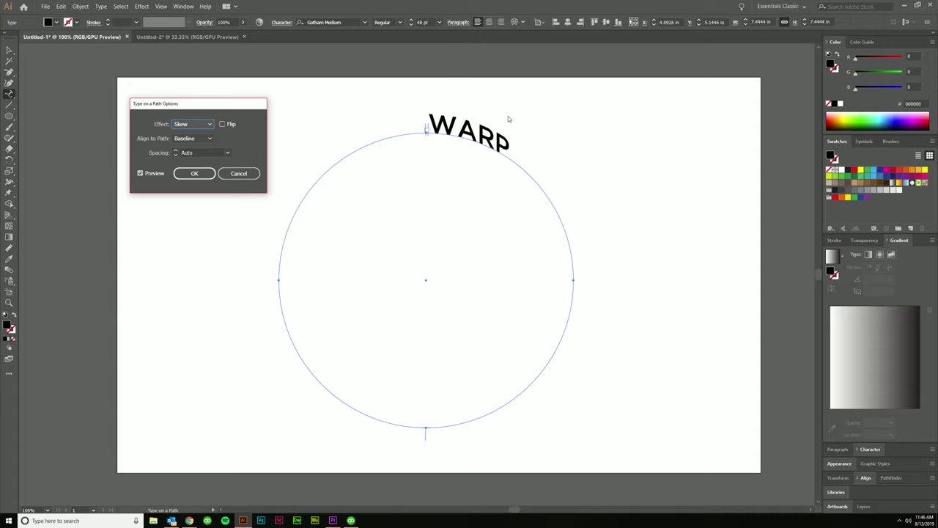
- Try 3D Ribbon and Stair Step, then apply the Gravity effect to WARP and confirm
{"action": "left_click", "coordinate": [203, 127]}
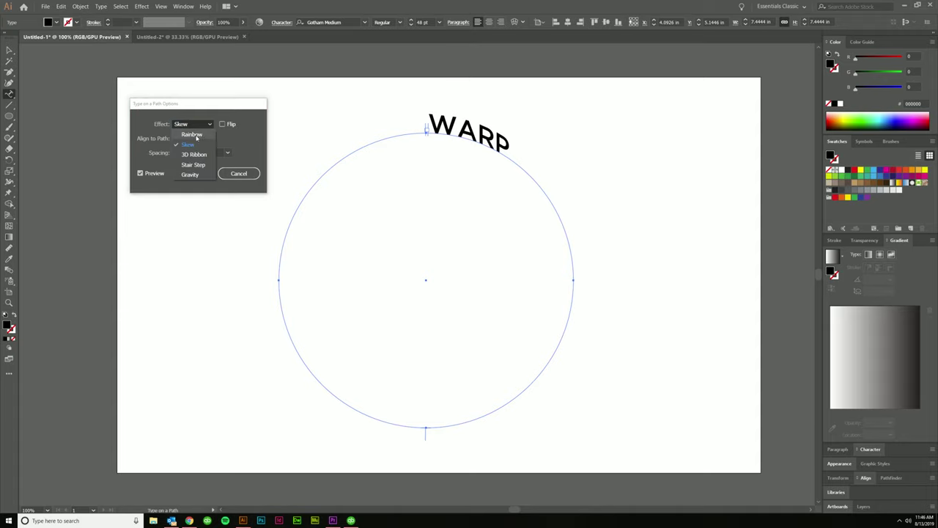
{"action": "left_click", "coordinate": [194, 153]}
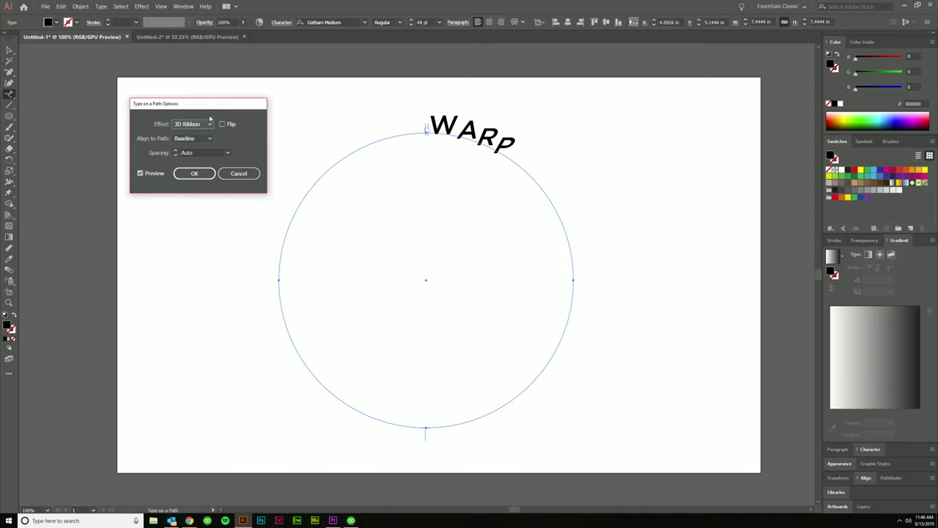
{"action": "left_click", "coordinate": [211, 128]}
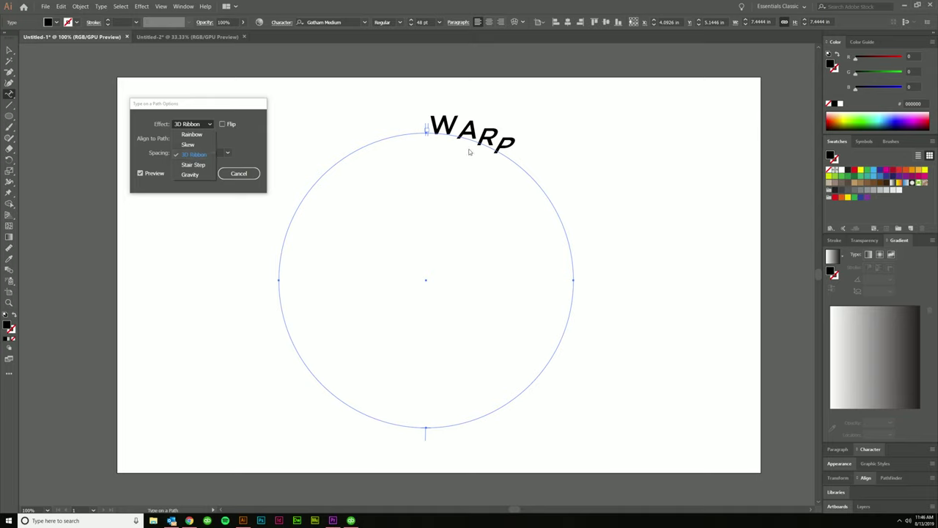
{"action": "left_click", "coordinate": [194, 164]}
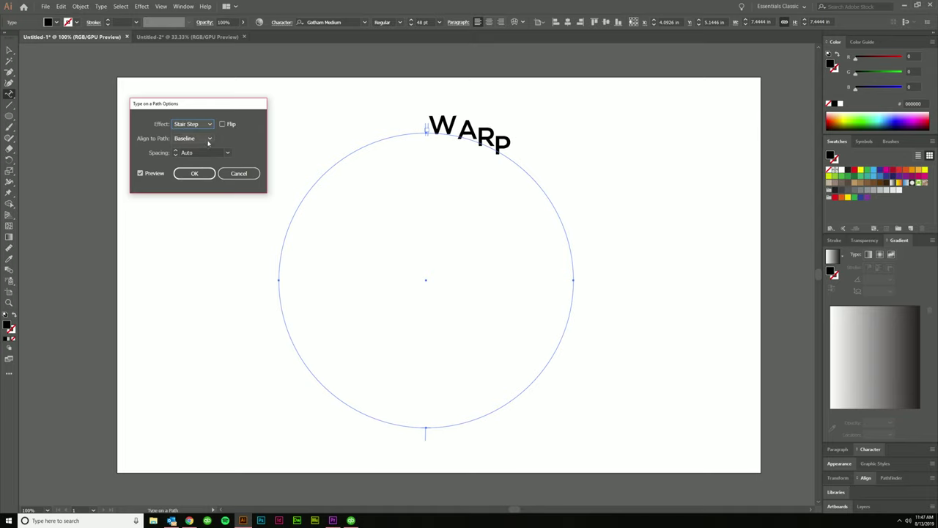
{"action": "left_click", "coordinate": [208, 124]}
{"action": "left_click", "coordinate": [192, 175]}
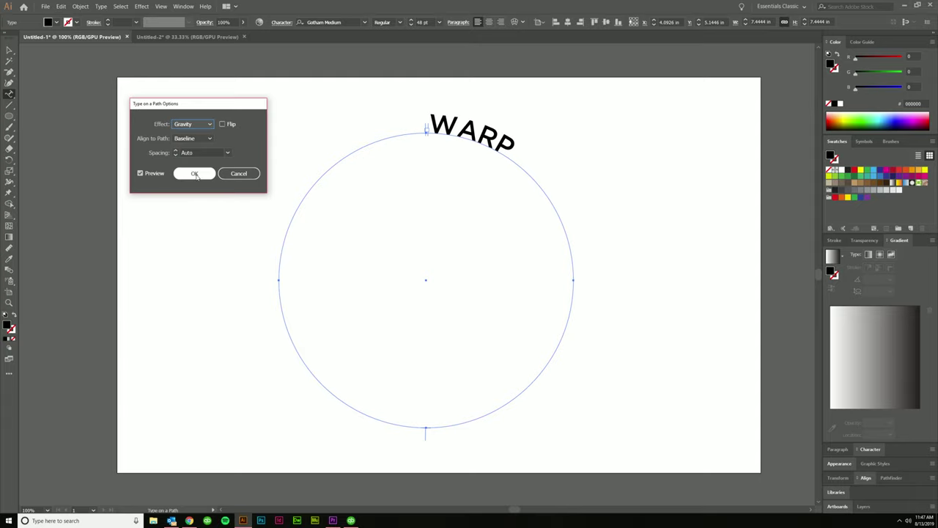
{"action": "left_click", "coordinate": [194, 173]}
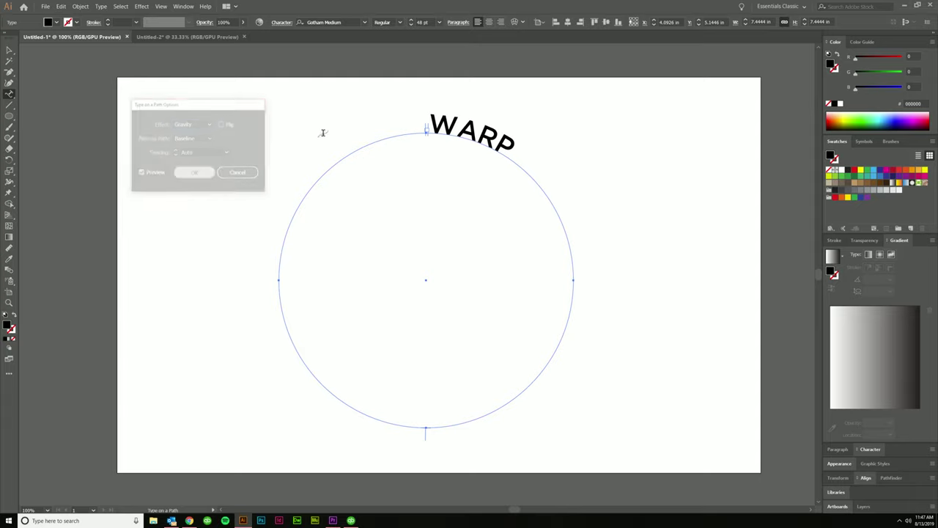
- Set WARP's font size to 160 pt, then step it up to about 220 pt
{"action": "left_click", "coordinate": [423, 22]}
{"action": "type", "text": "160"}
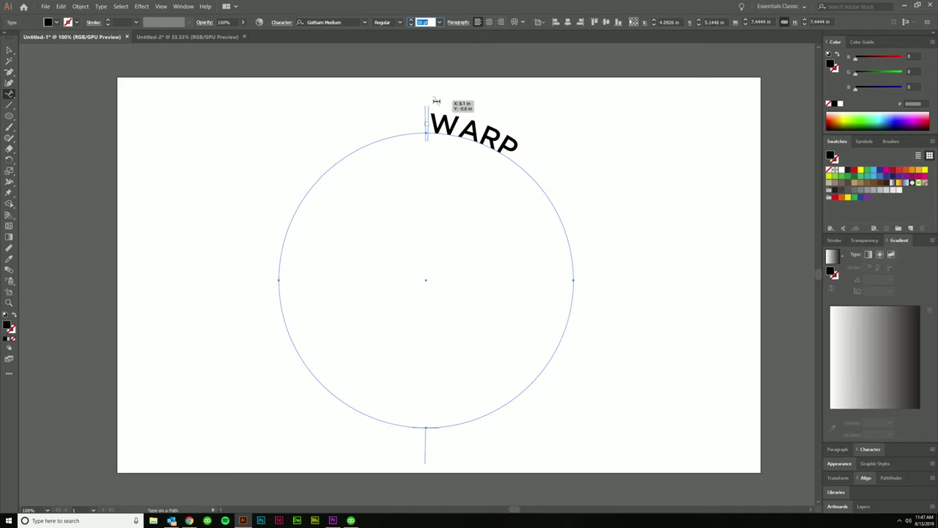
{"action": "key", "text": "Return"}
{"action": "key", "text": "shift+Up"}
{"action": "key", "text": "shift+Up"}
{"action": "key", "text": "shift+Up"}
{"action": "key", "text": "shift+Up"}
{"action": "key", "text": "shift+Up"}
{"action": "key", "text": "shift+Up"}
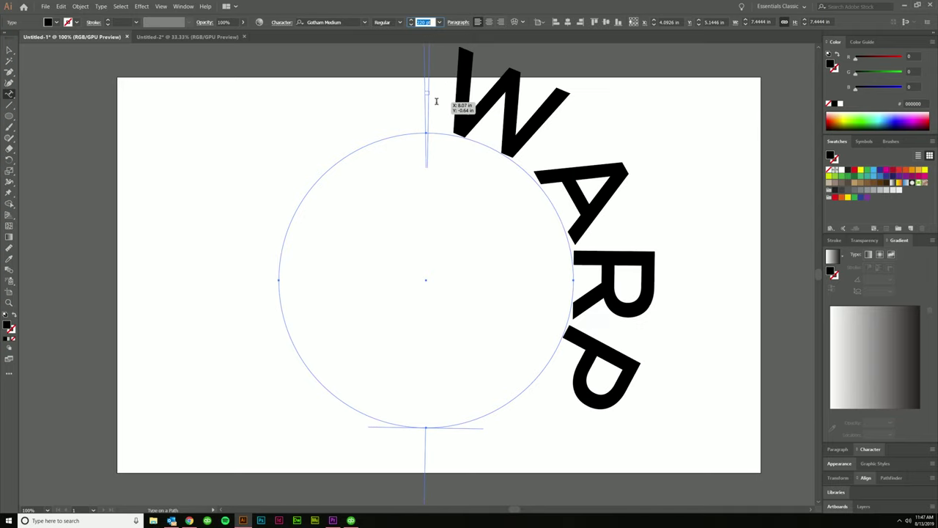
- In Type on a Path Options, preview the Skew, Gravity and Rainbow effects on WARP
{"action": "double_click", "coordinate": [12, 94]}
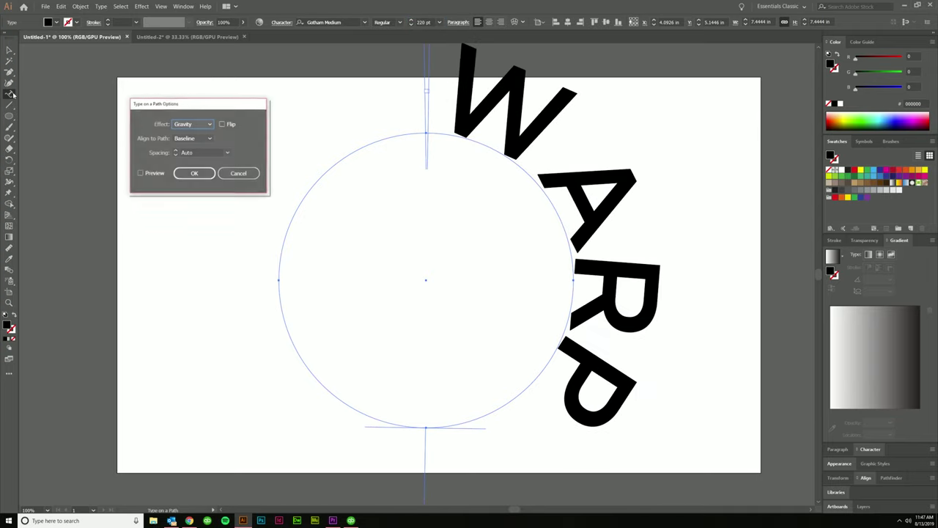
{"action": "left_click", "coordinate": [189, 124]}
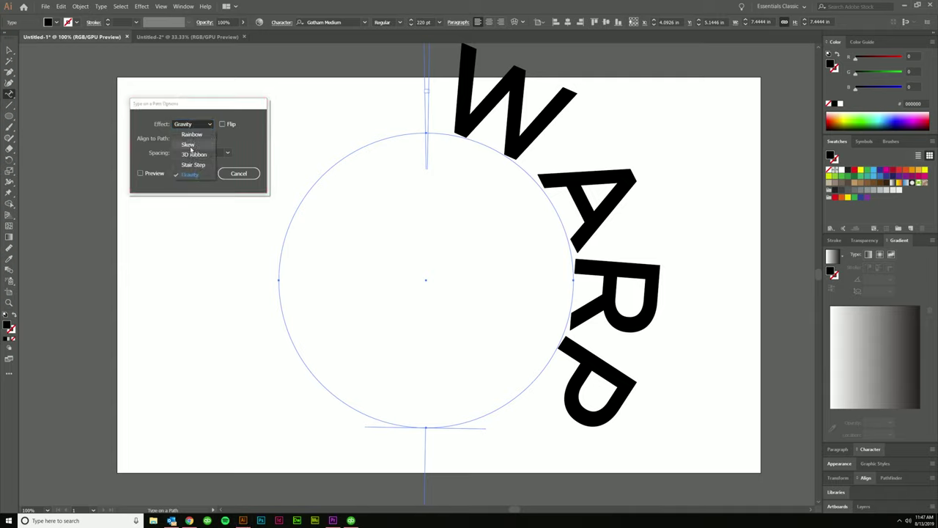
{"action": "left_click", "coordinate": [188, 144]}
{"action": "left_click", "coordinate": [139, 174]}
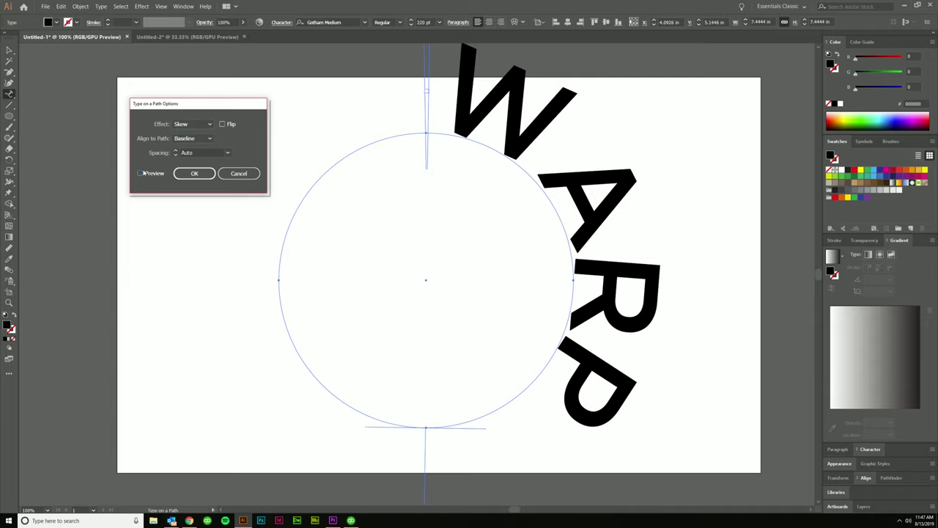
{"action": "left_click", "coordinate": [189, 125]}
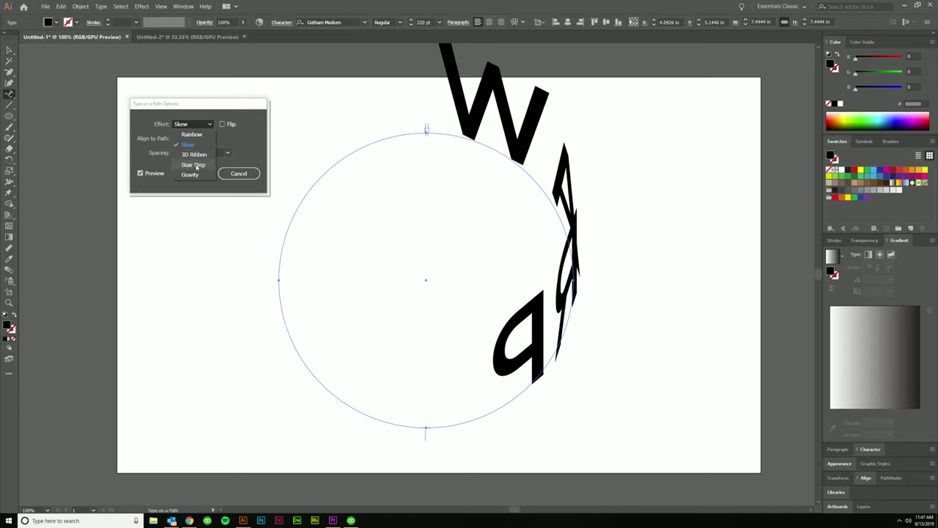
{"action": "left_click", "coordinate": [190, 175]}
{"action": "left_click", "coordinate": [198, 126]}
{"action": "left_click", "coordinate": [192, 135]}
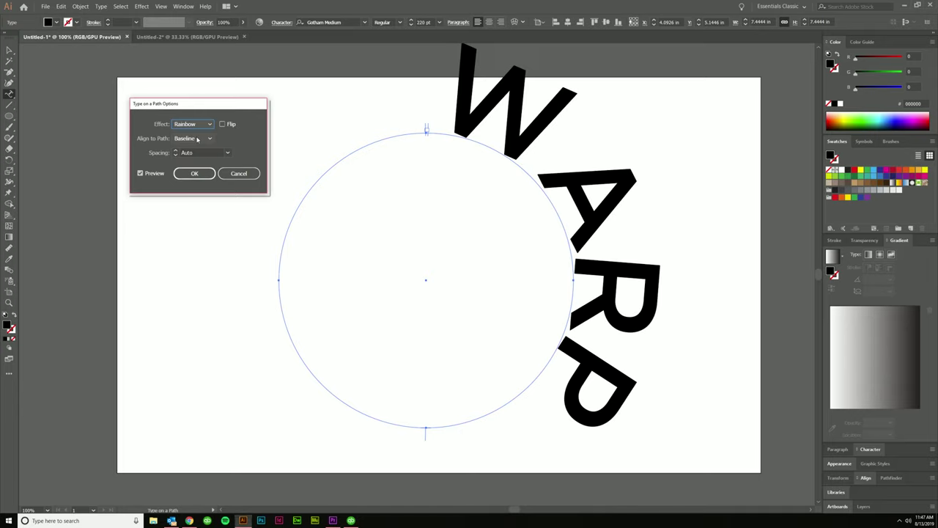
{"action": "left_click", "coordinate": [199, 125]}
{"action": "left_click", "coordinate": [195, 175]}
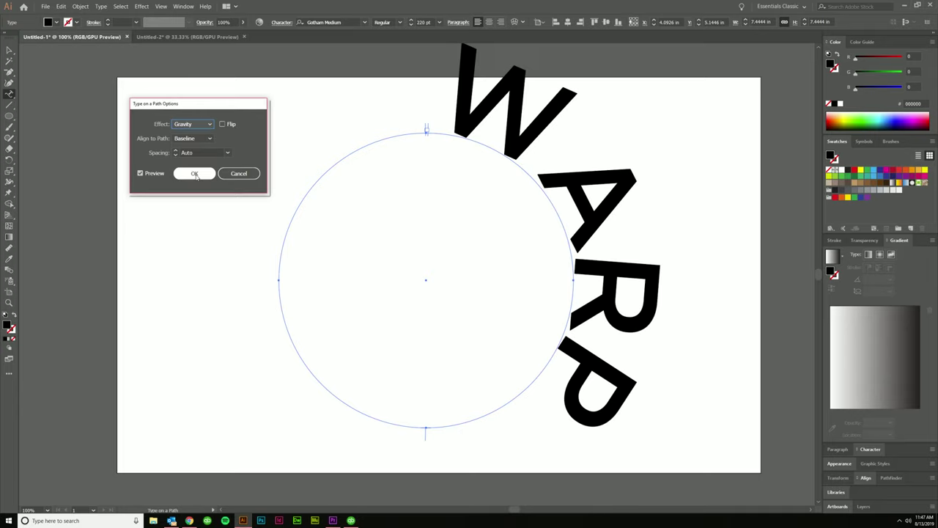
- Try flipping WARP inside and outside the circle, settling back on the Rainbow effect
{"action": "left_click", "coordinate": [222, 125]}
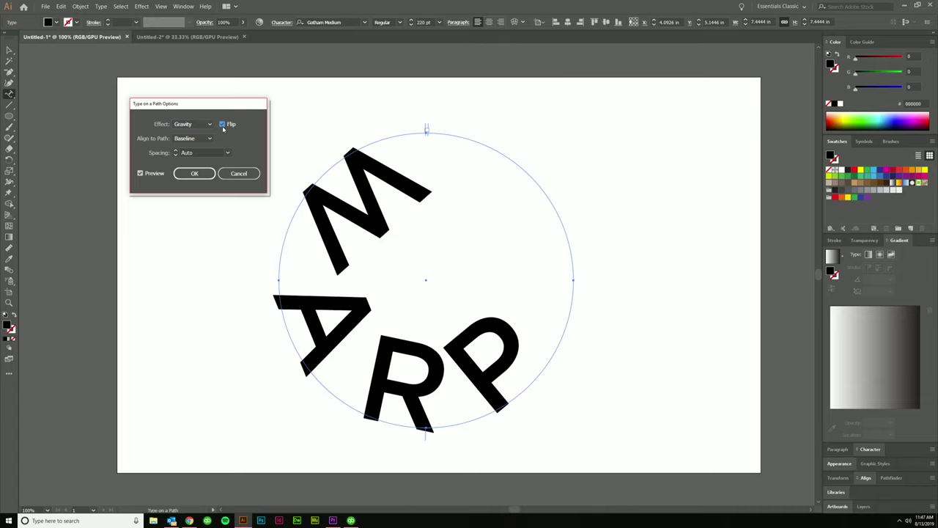
{"action": "left_click", "coordinate": [209, 124]}
{"action": "left_click", "coordinate": [201, 134]}
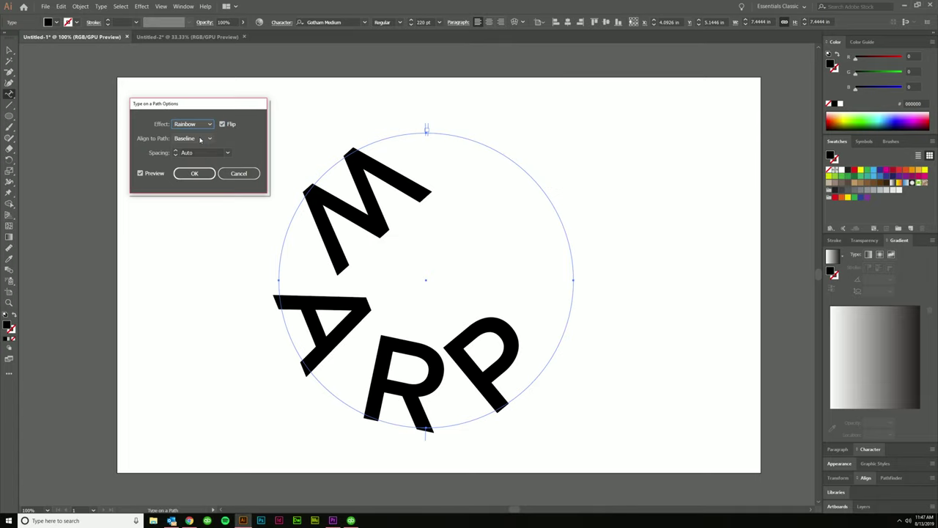
{"action": "left_click", "coordinate": [222, 124]}
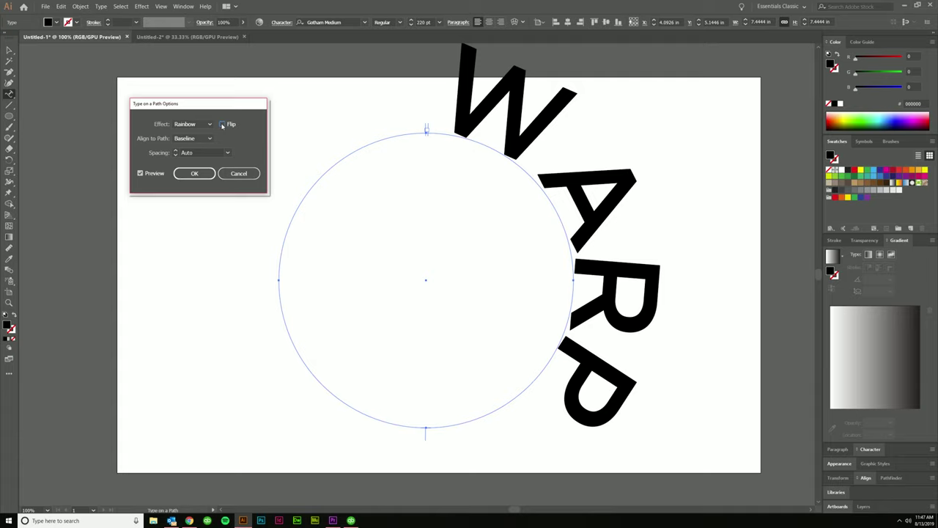
{"action": "left_click", "coordinate": [200, 124]}
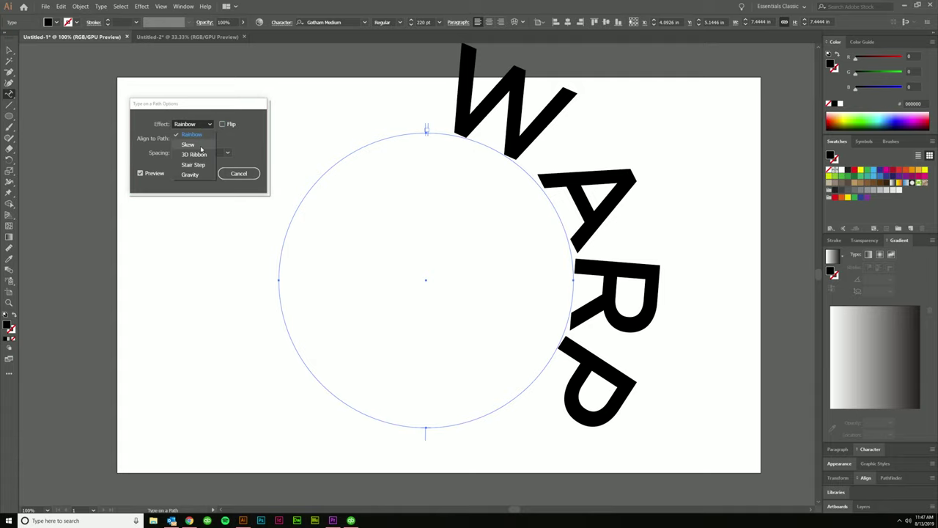
{"action": "left_click", "coordinate": [197, 145]}
{"action": "left_click", "coordinate": [208, 126]}
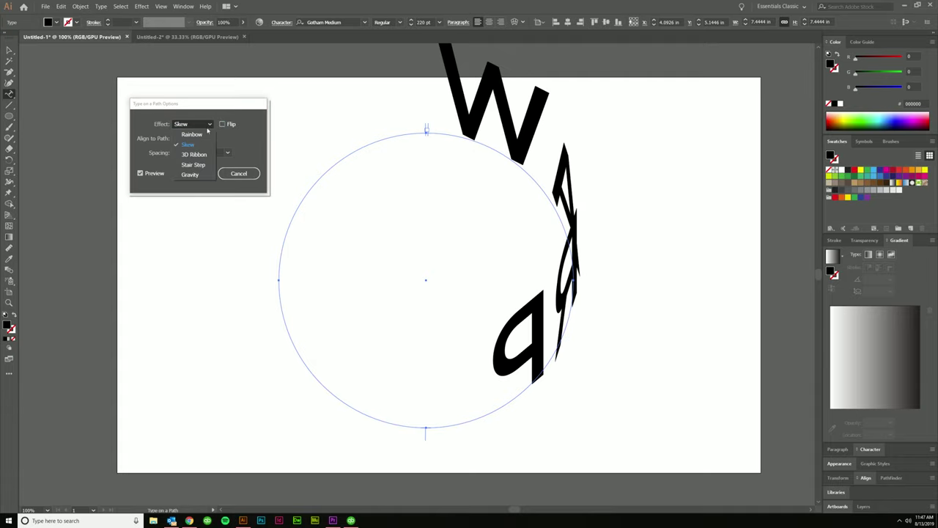
{"action": "left_click", "coordinate": [207, 135]}
- Compare Ascender, Descender, Center and Baseline alignment of WARP to the path
{"action": "left_click", "coordinate": [209, 140]}
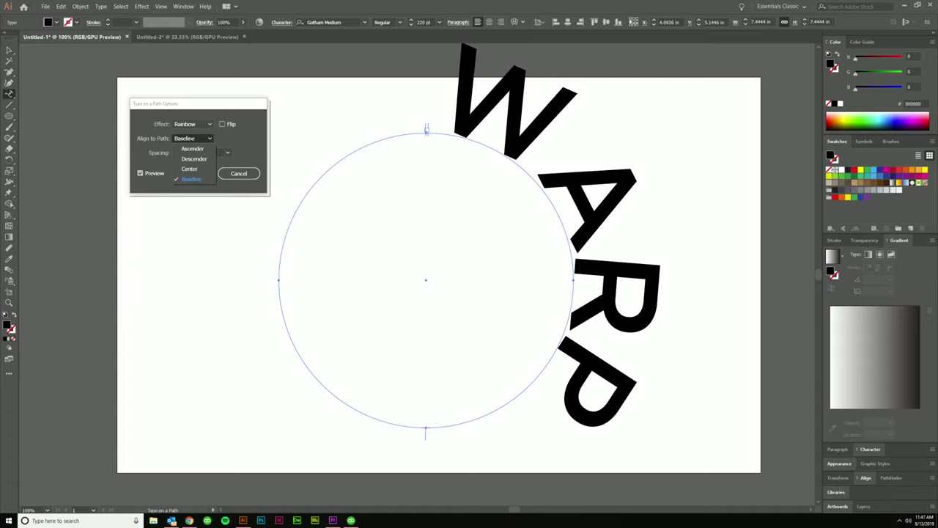
{"action": "left_click", "coordinate": [192, 149]}
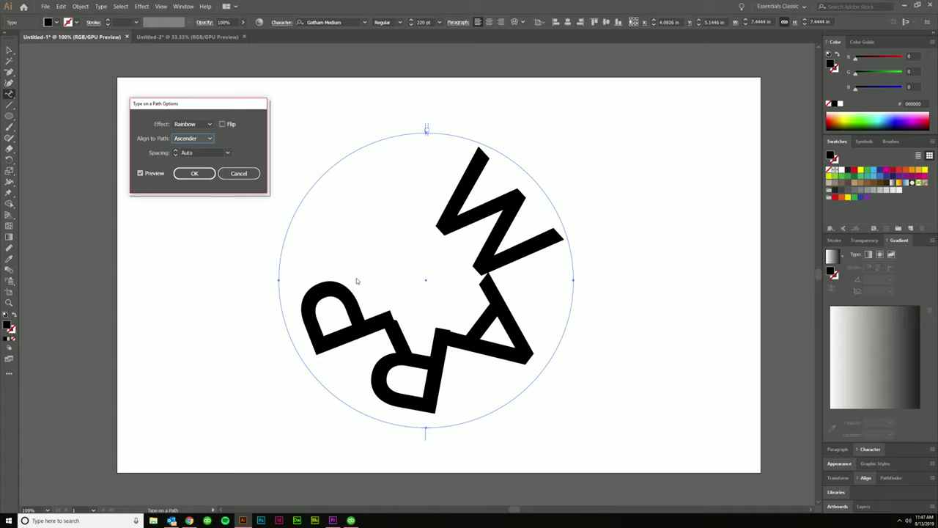
{"action": "left_click", "coordinate": [192, 138]}
{"action": "left_click", "coordinate": [193, 162]}
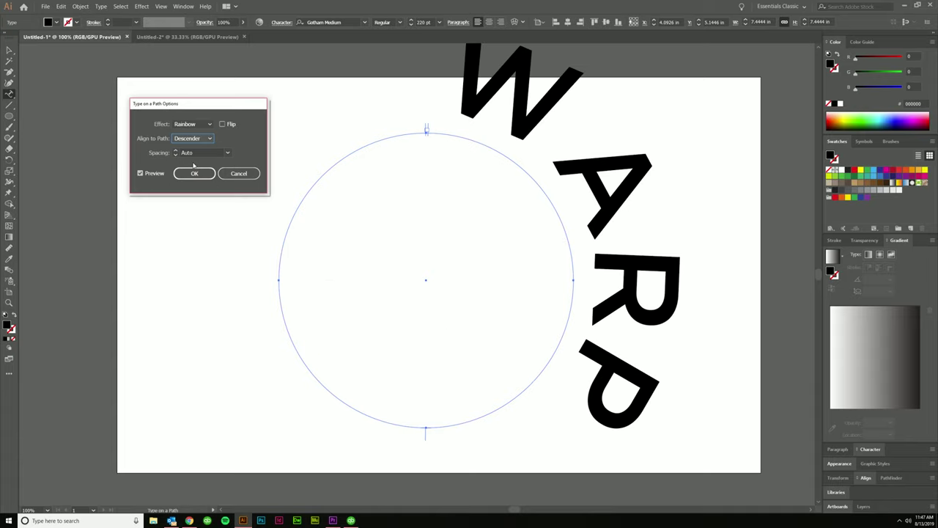
{"action": "left_click", "coordinate": [201, 138]}
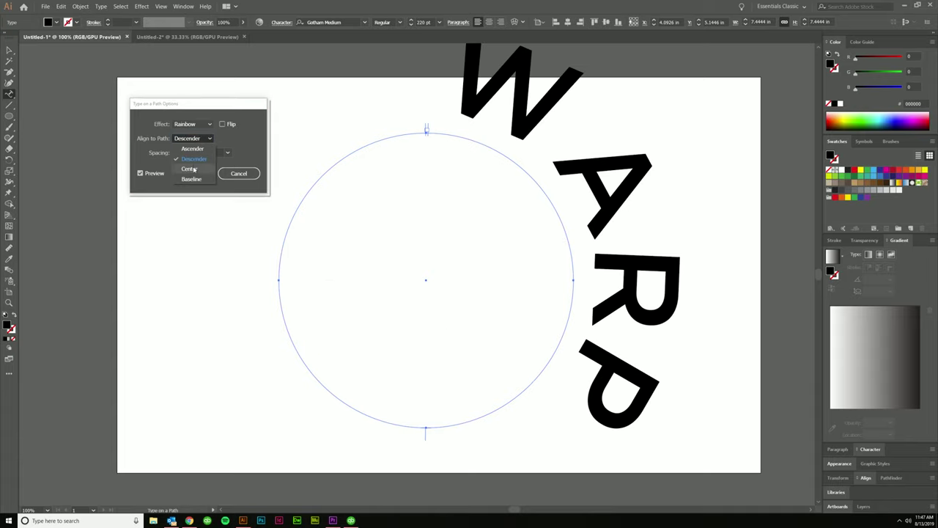
{"action": "left_click", "coordinate": [195, 171]}
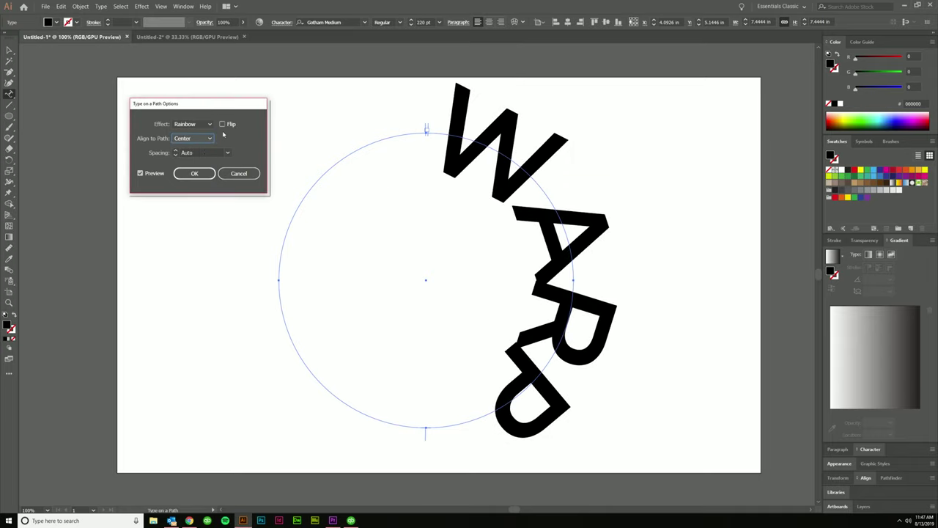
{"action": "left_click", "coordinate": [202, 139]}
{"action": "left_click", "coordinate": [194, 179]}
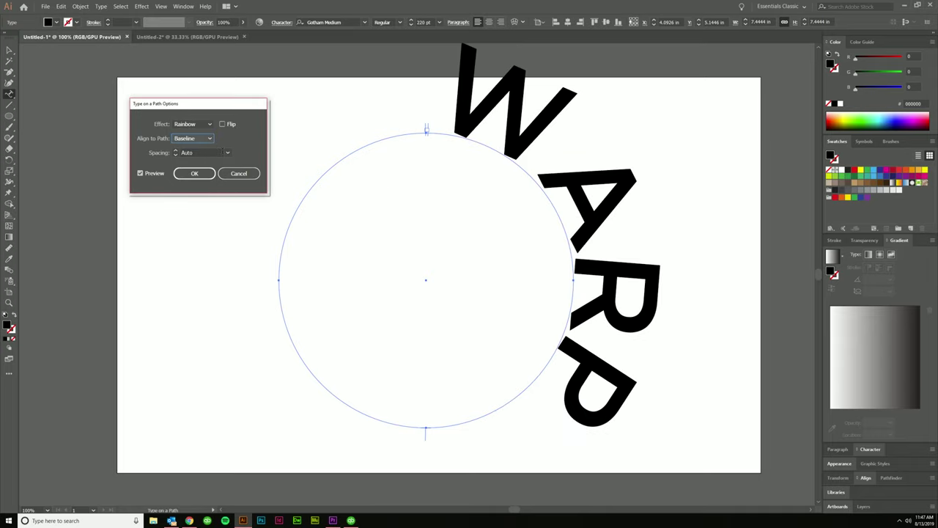
- Try -36 pt letter spacing on WARP, then reset spacing to Auto
{"action": "left_click", "coordinate": [227, 153]}
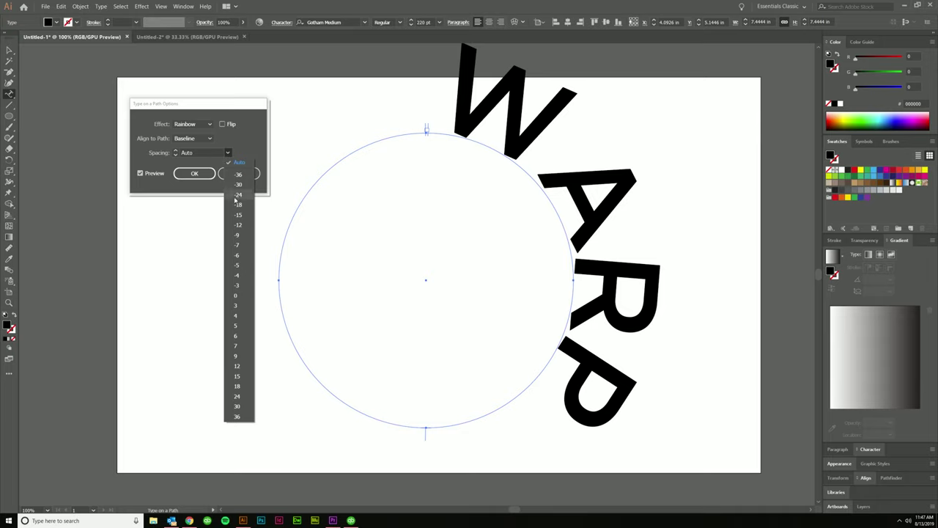
{"action": "left_click", "coordinate": [238, 174]}
{"action": "left_click", "coordinate": [228, 153]}
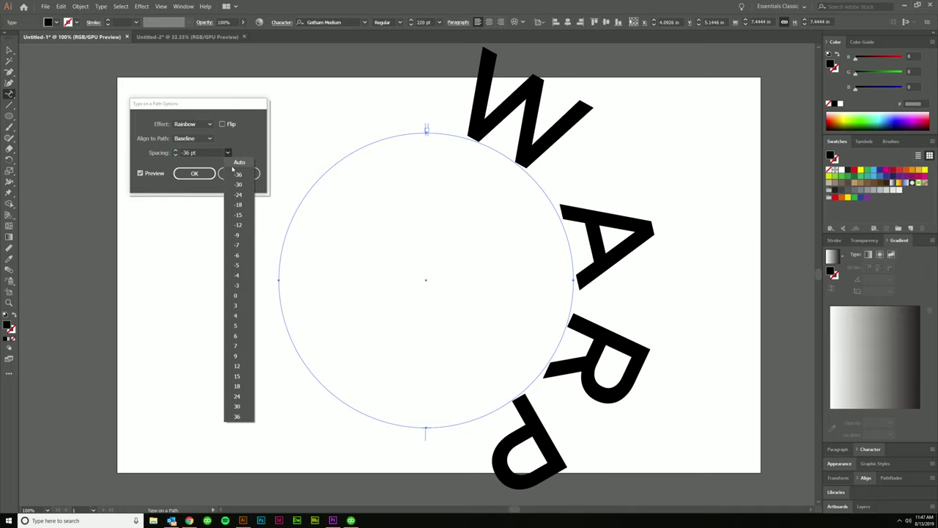
{"action": "left_click", "coordinate": [233, 166]}
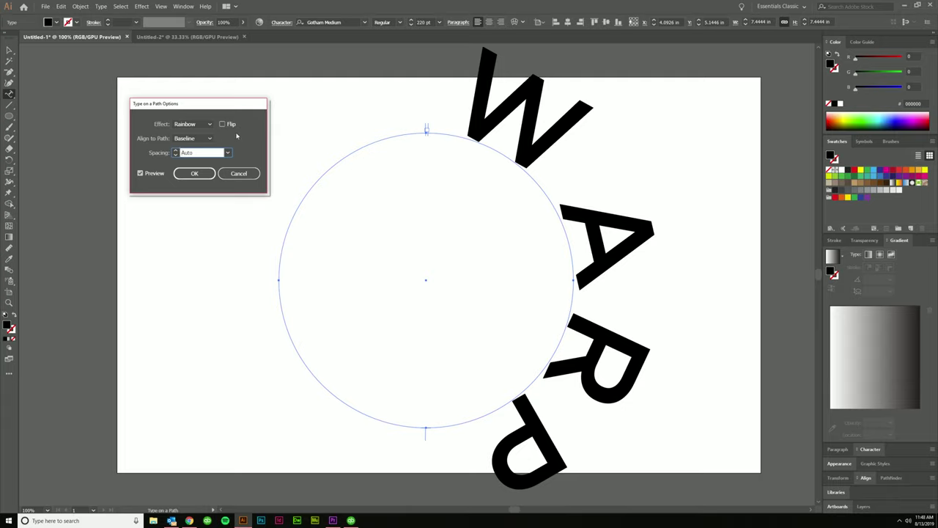
- Test a flipped Rainbow WARP with Ascender alignment, then cancel the trial settings
{"action": "left_click", "coordinate": [222, 125]}
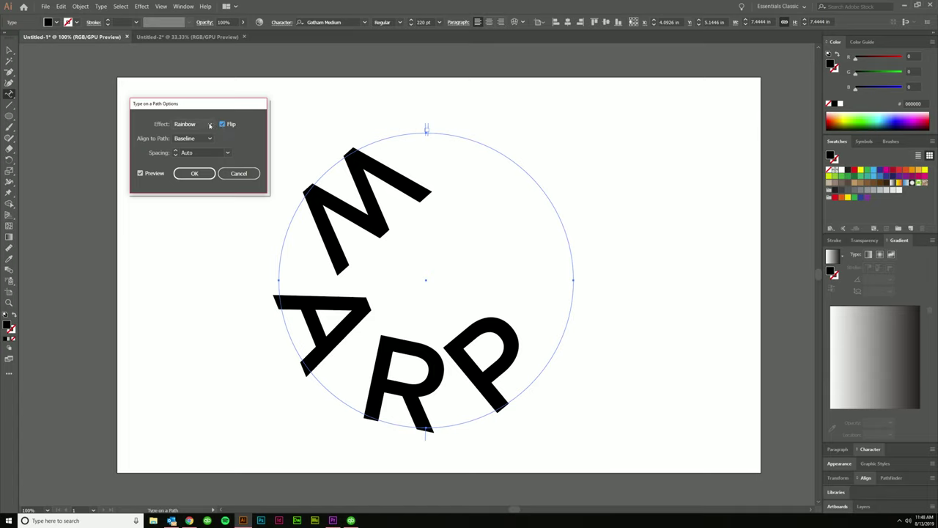
{"action": "left_click", "coordinate": [209, 125]}
{"action": "left_click", "coordinate": [211, 135]}
{"action": "left_click", "coordinate": [208, 139]}
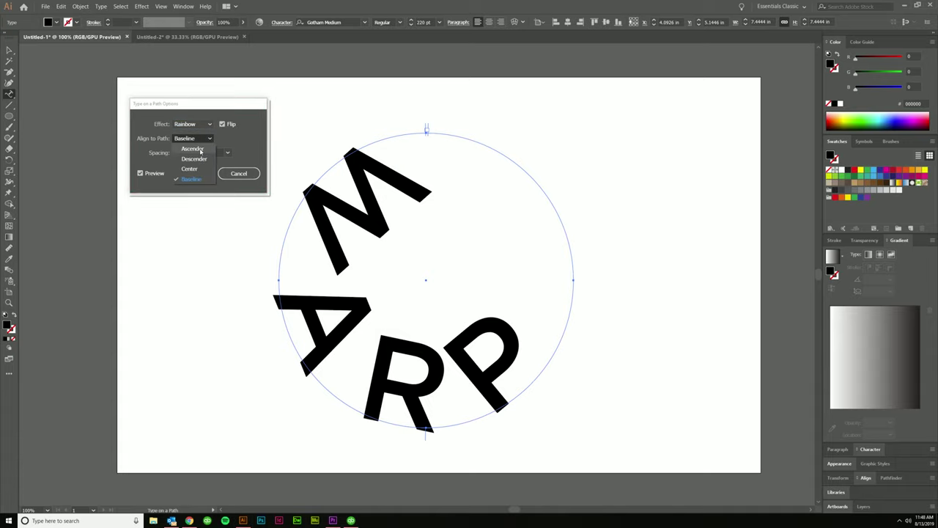
{"action": "left_click", "coordinate": [193, 159]}
{"action": "left_click", "coordinate": [208, 139]}
{"action": "left_click", "coordinate": [209, 149]}
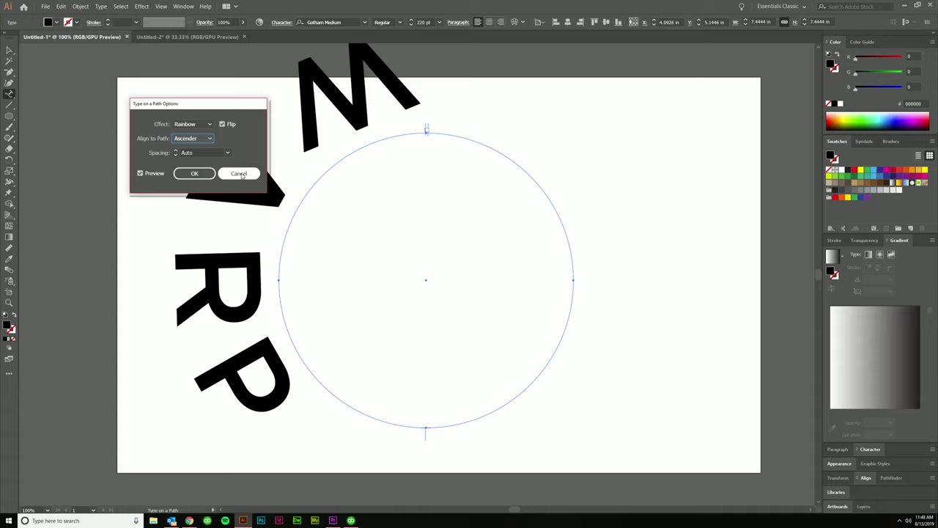
{"action": "left_click", "coordinate": [240, 174]}
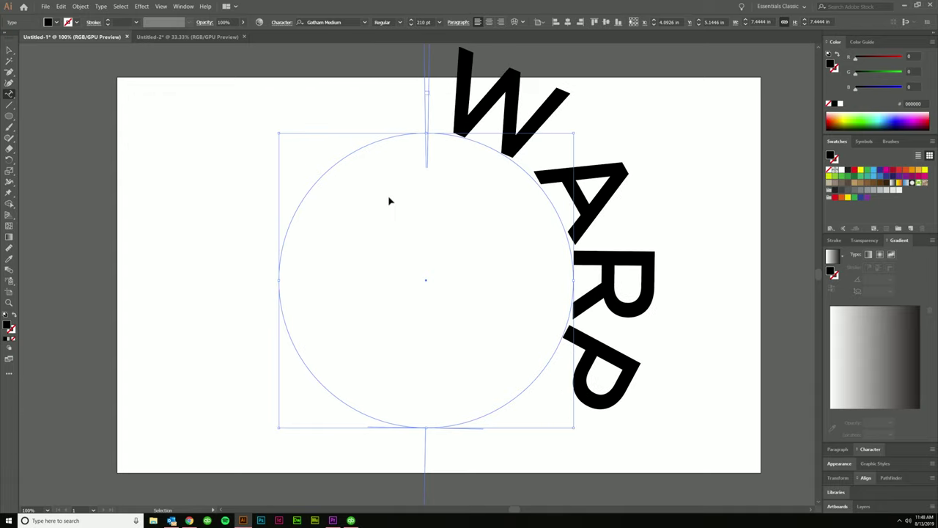
- Shrink WARP and slide it along the path until it's centred over the circle's top
{"action": "key", "text": "ctrl+shift+comma"}
{"action": "key", "text": "Escape"}
{"action": "left_click", "coordinate": [228, 113]}
{"action": "key", "text": "ctrl+minus"}
{"action": "left_click", "coordinate": [440, 176]}
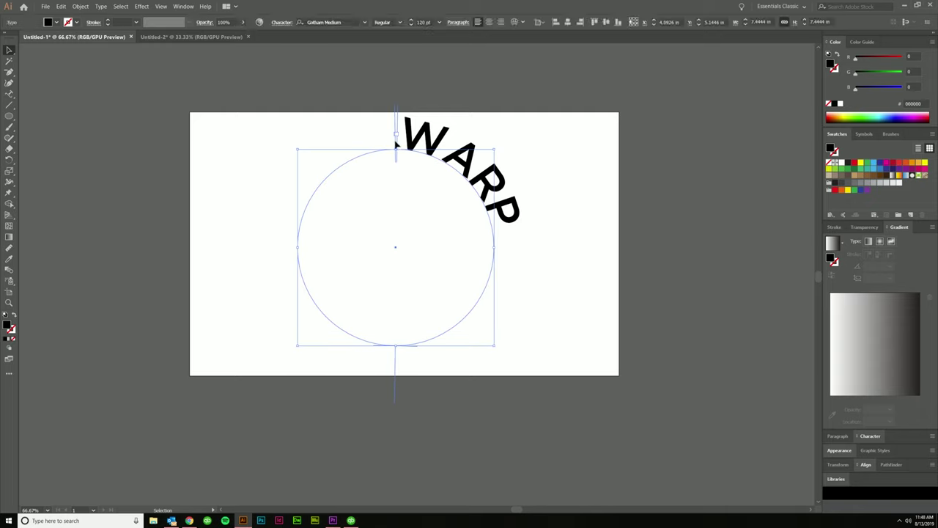
{"action": "left_click_drag", "start_coordinate": [397, 147], "coordinate": [340, 174]}
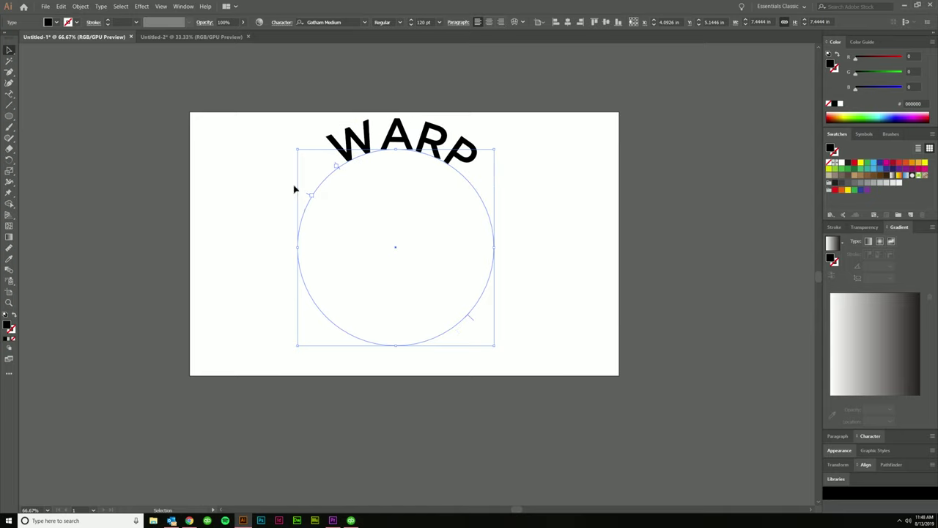
{"action": "mouse_move", "coordinate": [323, 174]}
{"action": "left_mouse_down"}
{"action": "mouse_move", "coordinate": [330, 170]}
{"action": "mouse_move", "coordinate": [306, 207]}
{"action": "mouse_move", "coordinate": [328, 179]}
{"action": "left_mouse_up"}
{"action": "left_click_drag", "start_coordinate": [327, 177], "coordinate": [468, 176]}
{"action": "left_click_drag", "start_coordinate": [335, 164], "coordinate": [322, 170]}
- Set WARP's font size to 140 pt, then down to 133 pt so it fits
{"action": "left_click", "coordinate": [433, 23]}
{"action": "key", "text": "shift+Up"}
{"action": "key", "text": "shift+Up"}
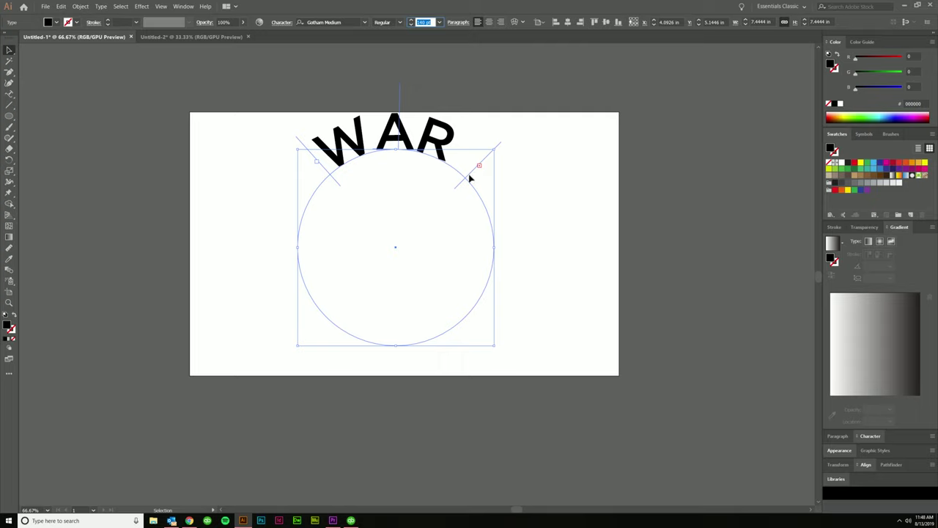
{"action": "key", "text": "Down"}
{"action": "key", "text": "Down"}
{"action": "key", "text": "Down"}
{"action": "key", "text": "Down"}
{"action": "key", "text": "Down"}
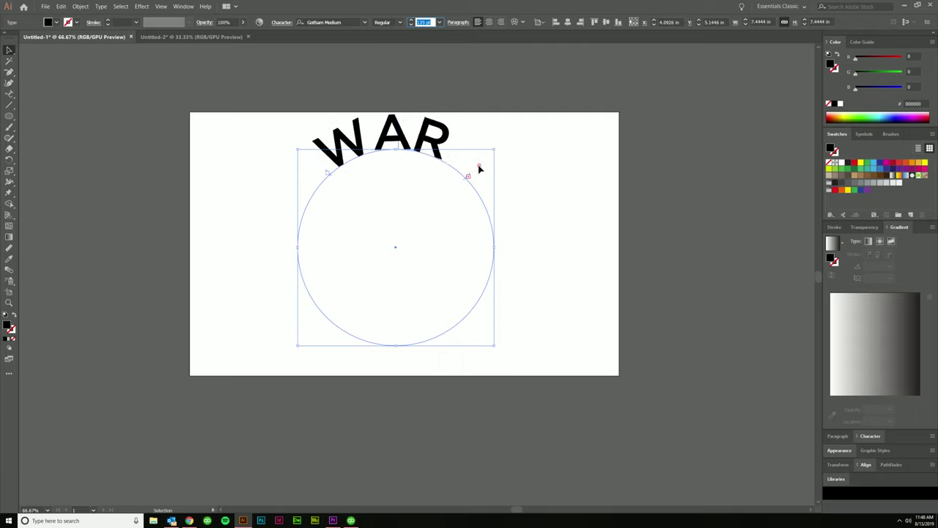
{"action": "key", "text": "Down"}
{"action": "key", "text": "Down"}
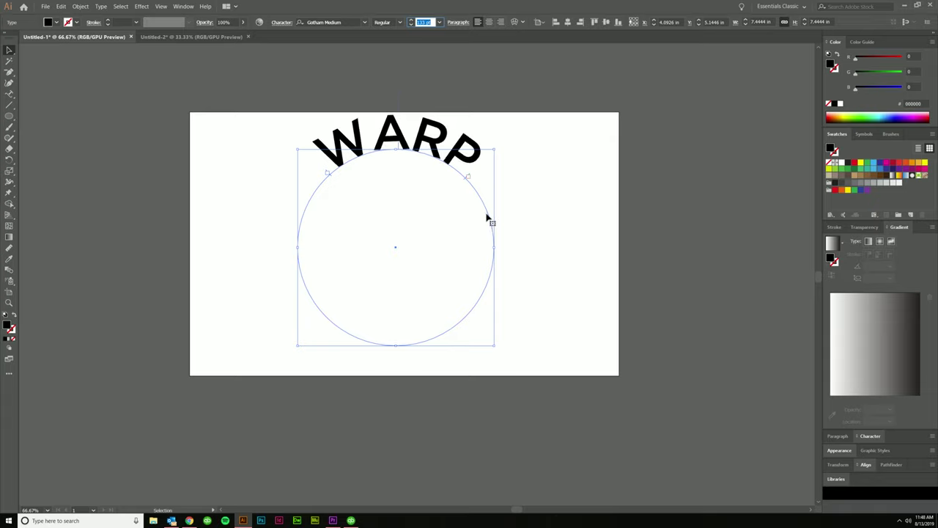
- Move the circle and WARP lower, then drag a copy of them to the right
{"action": "left_click", "coordinate": [398, 173]}
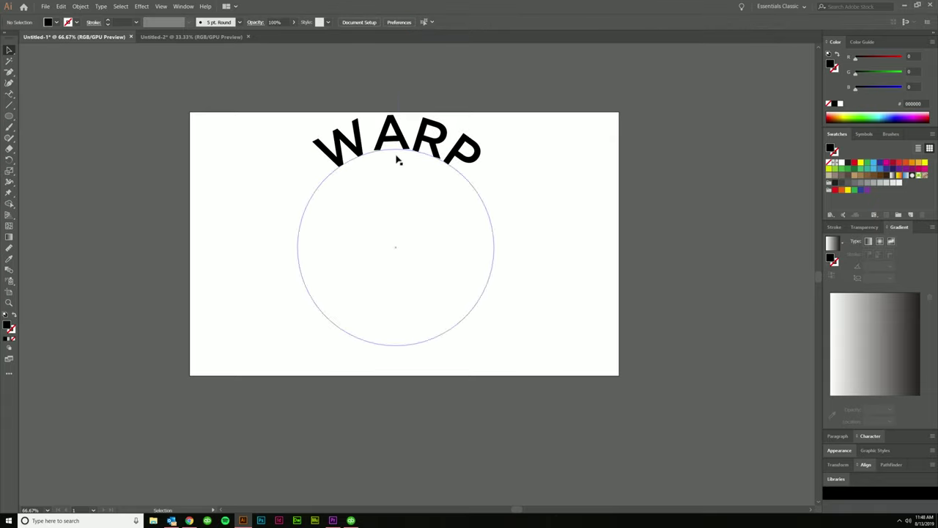
{"action": "left_click_drag", "start_coordinate": [413, 134], "coordinate": [415, 158]}
{"action": "left_click", "coordinate": [561, 205]}
{"action": "scroll", "coordinate": [430, 174], "scroll_direction": "down", "scroll_amount": 1}
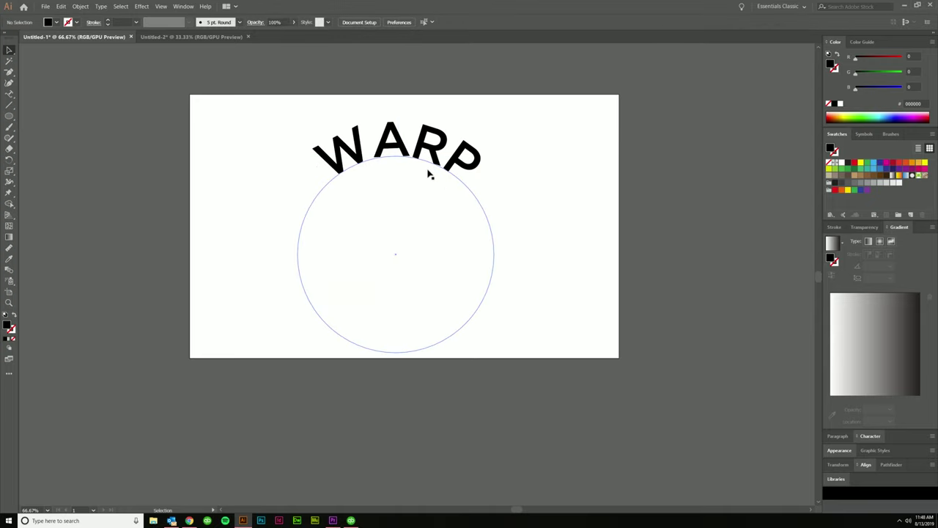
{"action": "left_click", "coordinate": [430, 174]}
{"action": "key", "text": "a"}
{"action": "key", "text": "v"}
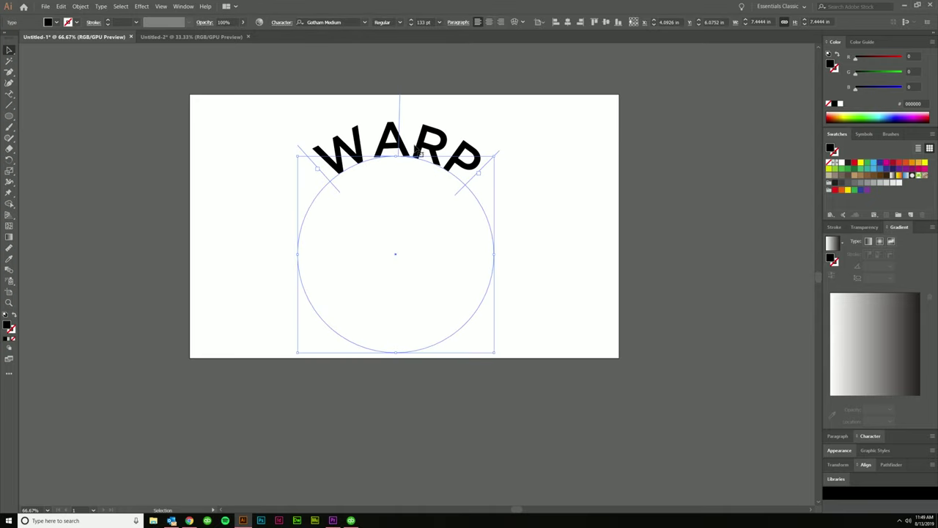
{"action": "left_click_drag", "start_coordinate": [418, 152], "coordinate": [486, 157]}
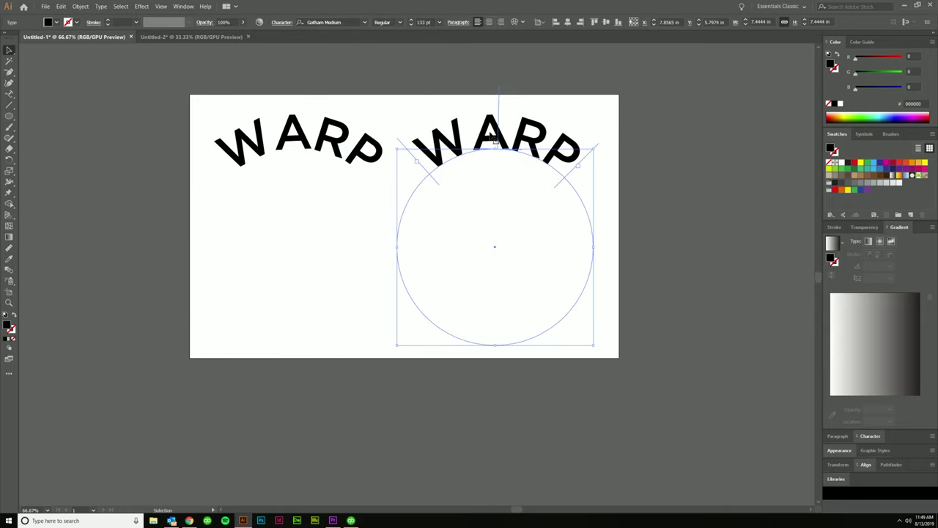
- Flip the copied WARP and slide it so it reads upright along the circle's bottom
{"action": "triple_click", "coordinate": [494, 138]}
{"action": "left_click", "coordinate": [9, 49]}
{"action": "left_click_drag", "start_coordinate": [8, 94], "coordinate": [44, 117]}
{"action": "double_click", "coordinate": [9, 93]}
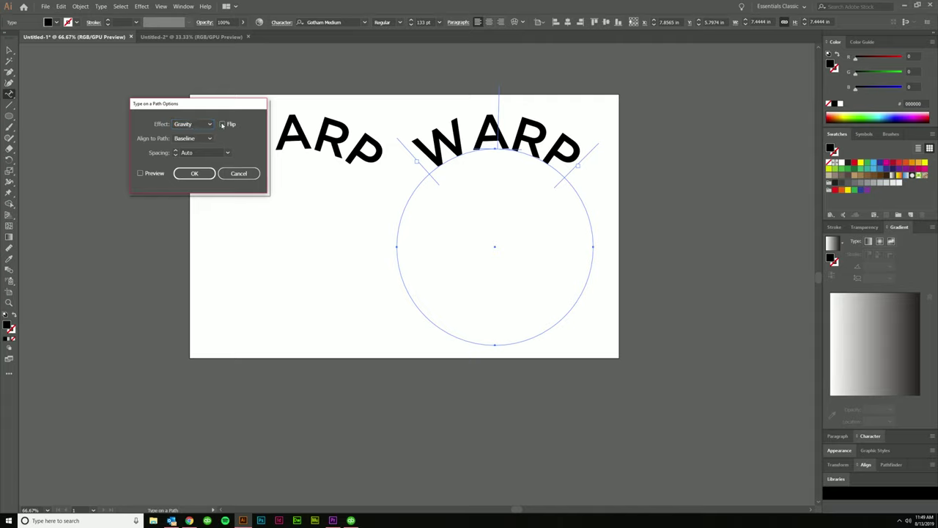
{"action": "left_click", "coordinate": [140, 173]}
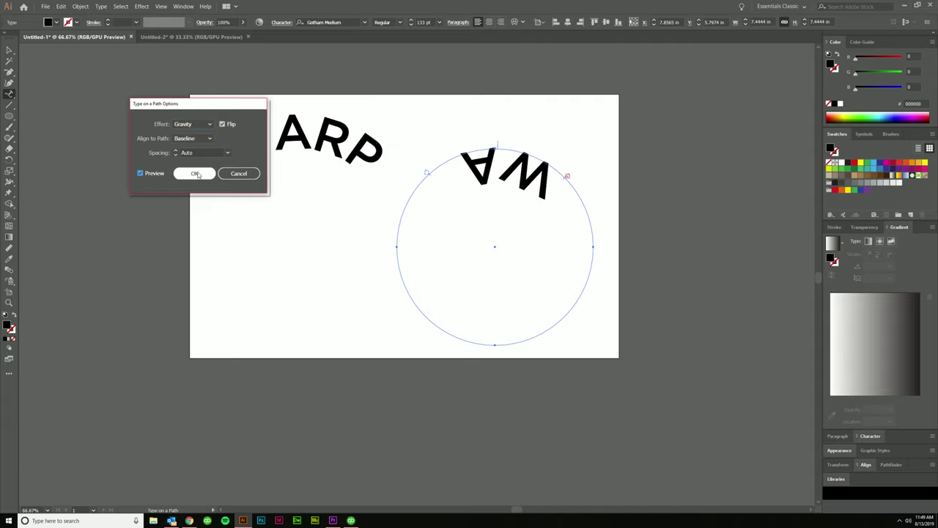
{"action": "left_click", "coordinate": [195, 173]}
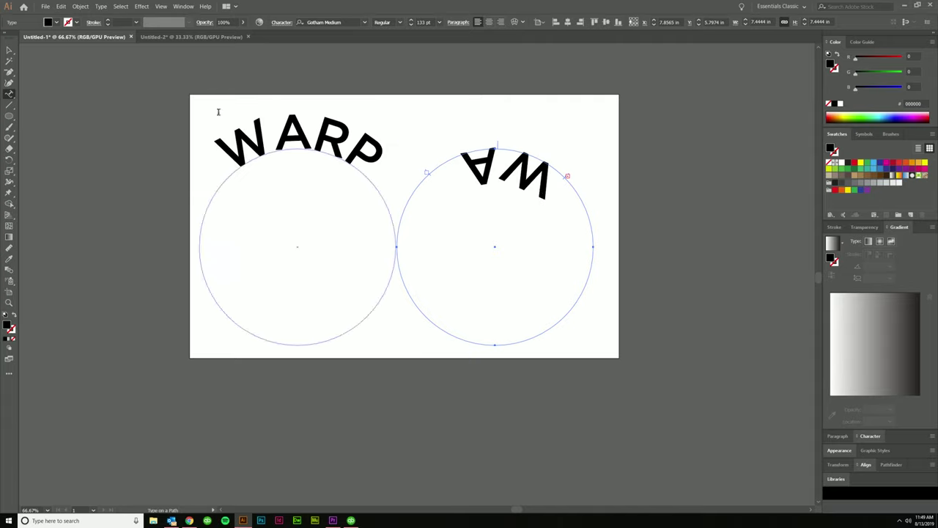
{"action": "left_click", "coordinate": [9, 50]}
{"action": "left_click_drag", "start_coordinate": [429, 176], "coordinate": [579, 195]}
{"action": "left_click_drag", "start_coordinate": [597, 146], "coordinate": [395, 346]}
- Set the bottom WARP's Align to Path to Ascender so it sits outside the circle
{"action": "double_click", "coordinate": [10, 94]}
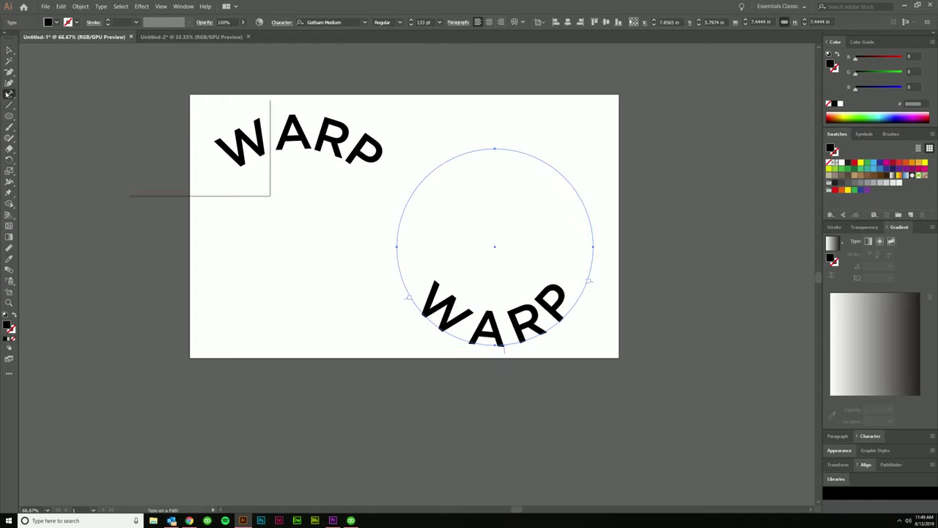
{"action": "left_click", "coordinate": [209, 139]}
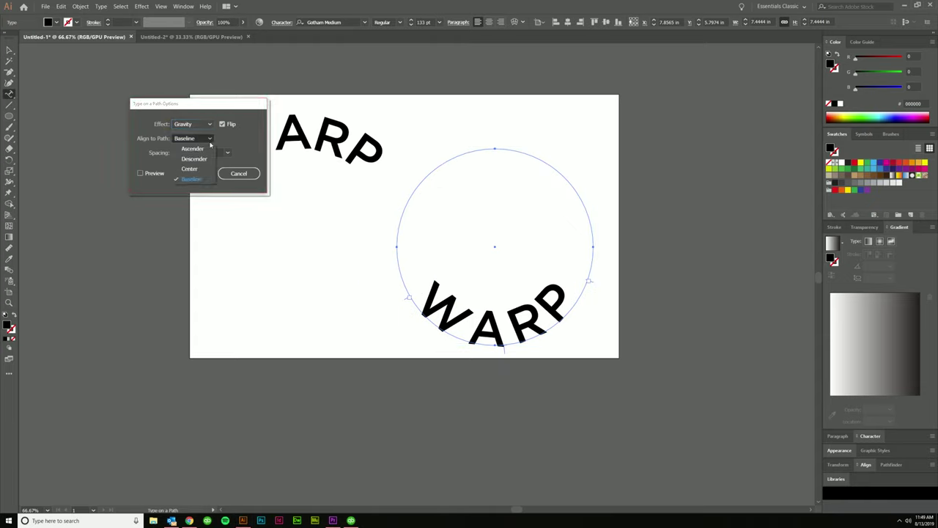
{"action": "left_click", "coordinate": [204, 159]}
{"action": "left_click", "coordinate": [191, 139]}
{"action": "left_click", "coordinate": [193, 149]}
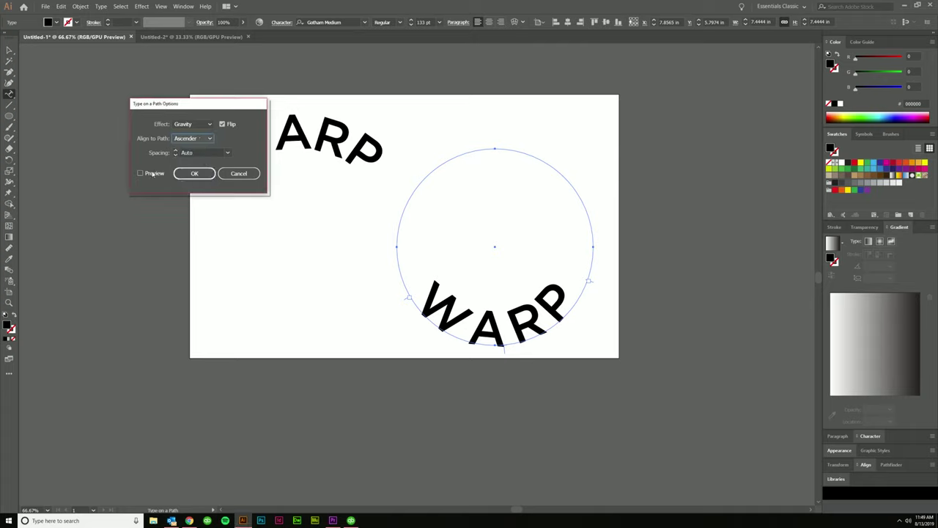
{"action": "left_click", "coordinate": [140, 173]}
{"action": "left_click", "coordinate": [196, 174]}
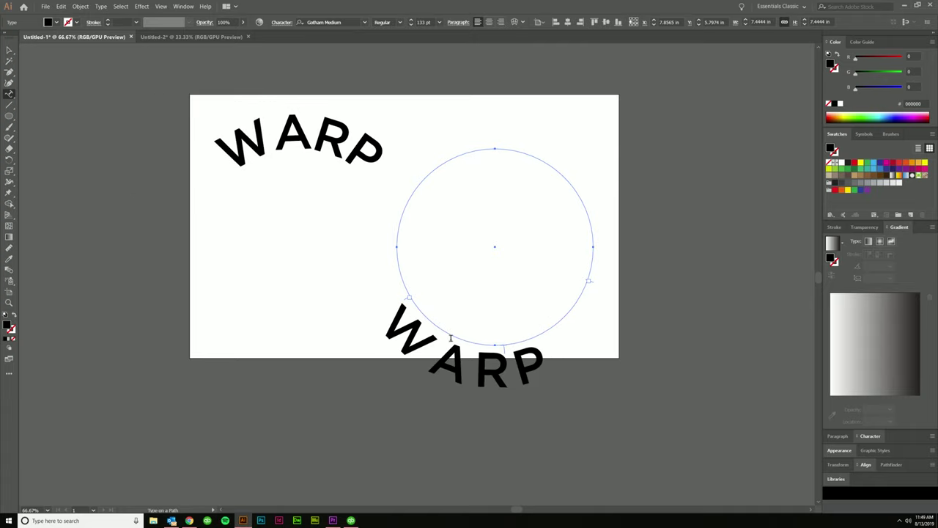
{"action": "left_click", "coordinate": [9, 50]}
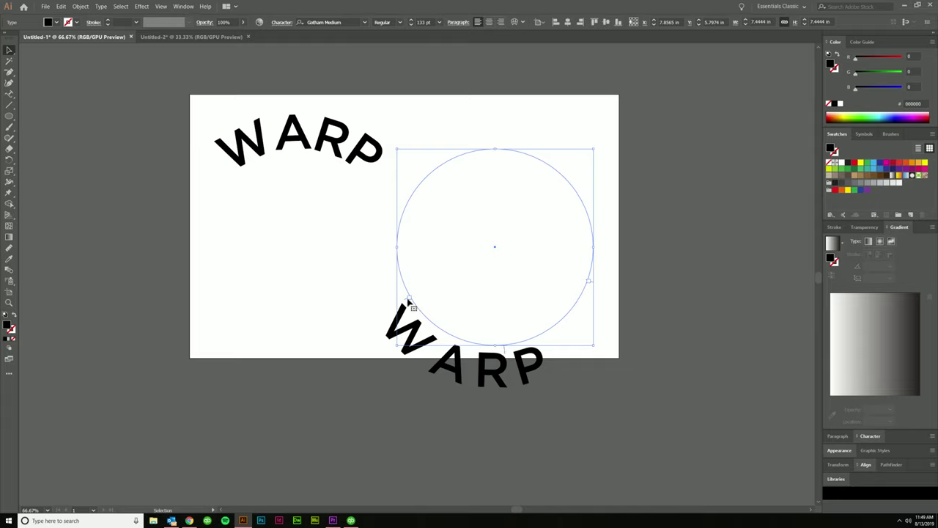
- Slide the bottom WARP along its circle and give it a 20 pt baseline shift
{"action": "left_click", "coordinate": [408, 313]}
{"action": "left_click_drag", "start_coordinate": [407, 313], "coordinate": [431, 325]}
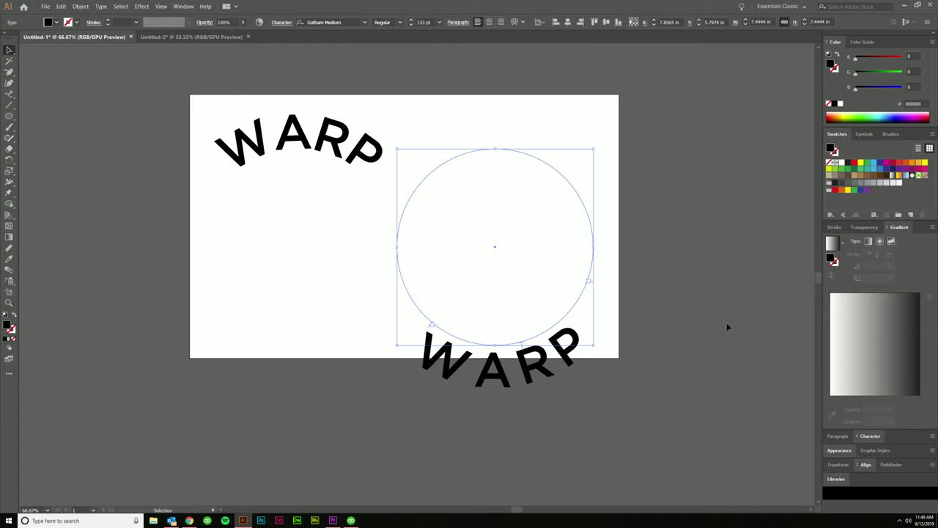
{"action": "double_click", "coordinate": [546, 349]}
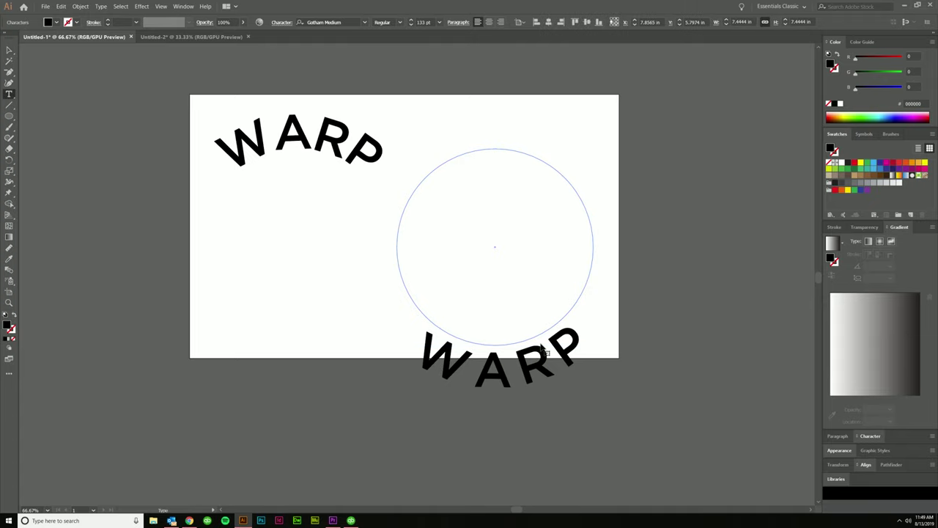
{"action": "double_click", "coordinate": [544, 352]}
{"action": "key", "text": "ctrl+t"}
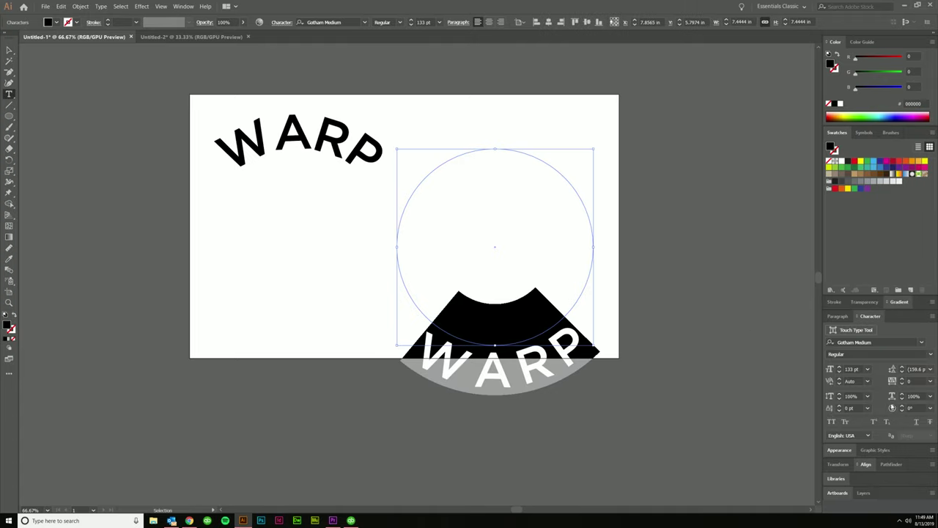
{"action": "left_click", "coordinate": [830, 409]}
{"action": "key", "text": "shift+Up"}
{"action": "key", "text": "shift+Up"}
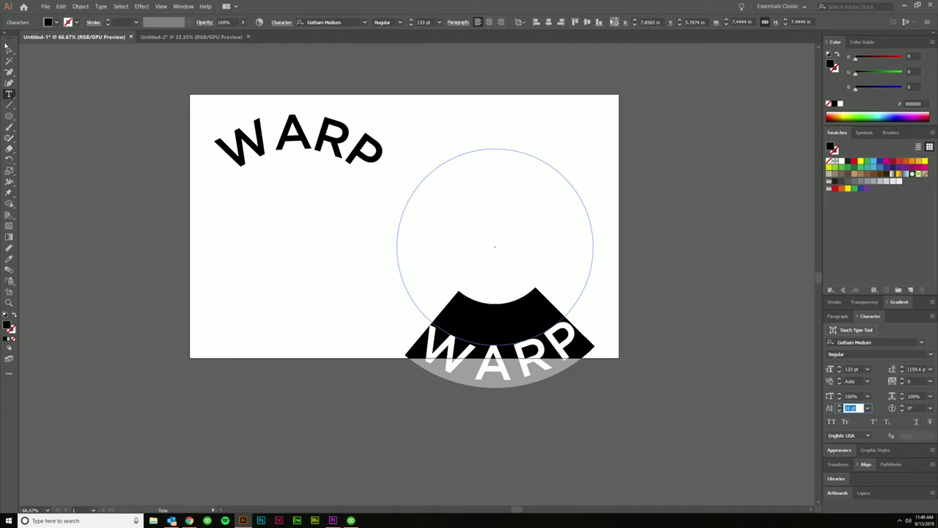
{"action": "left_click", "coordinate": [7, 49]}
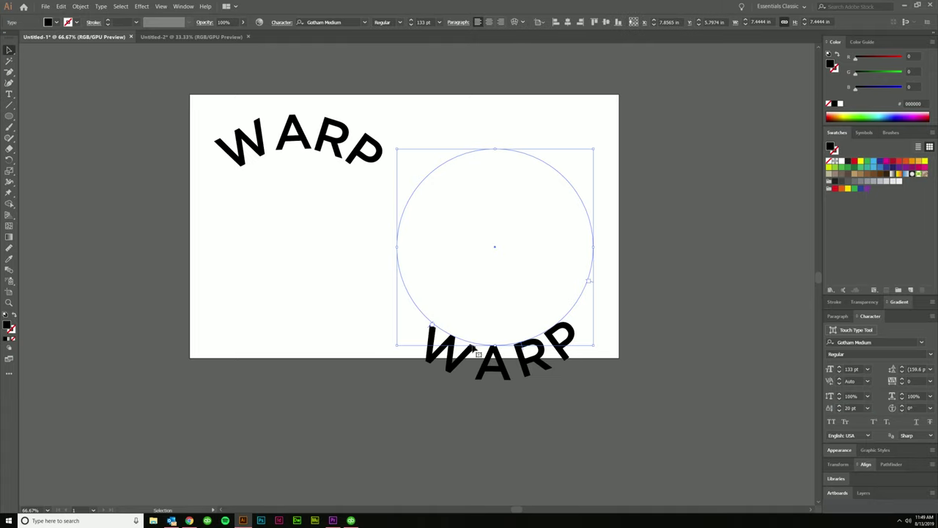
- Select both the top and bottom WARP circles
{"action": "left_click", "coordinate": [308, 139]}
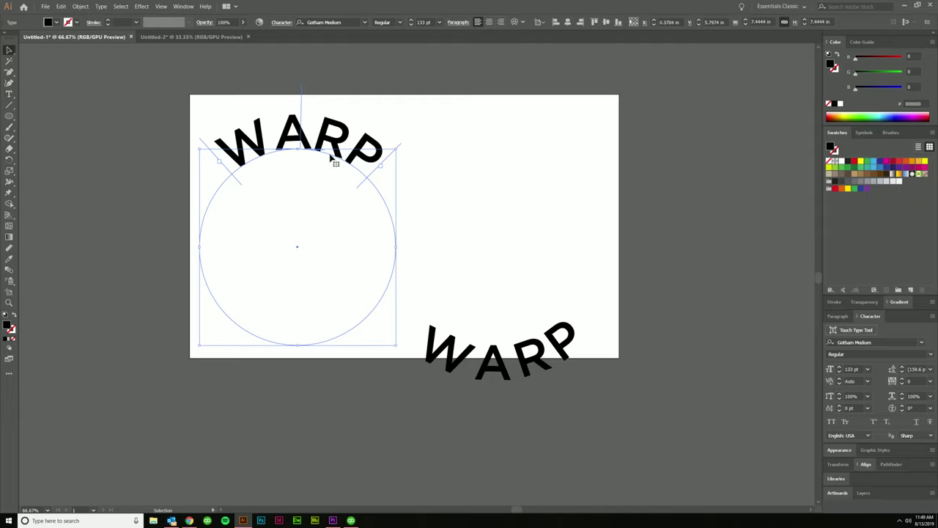
{"action": "left_click", "coordinate": [470, 364]}
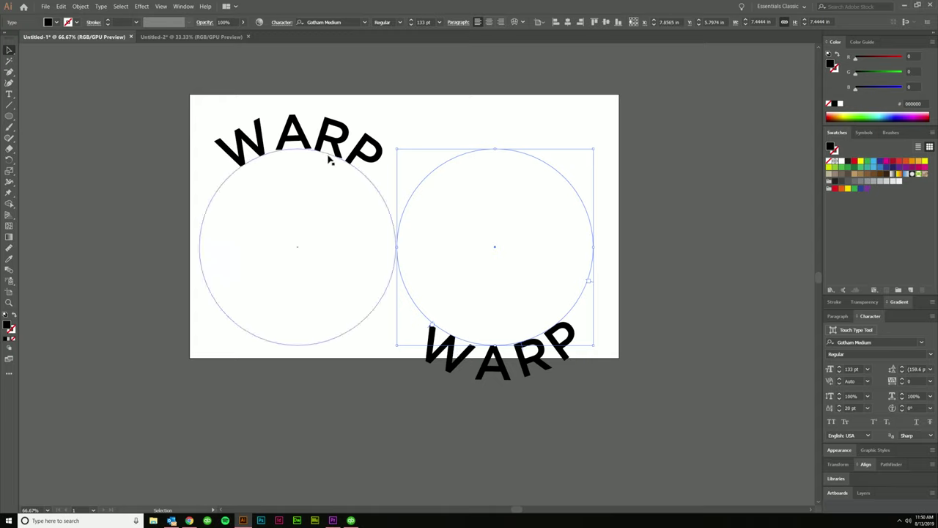
{"action": "left_click", "coordinate": [330, 157], "text": "shift"}
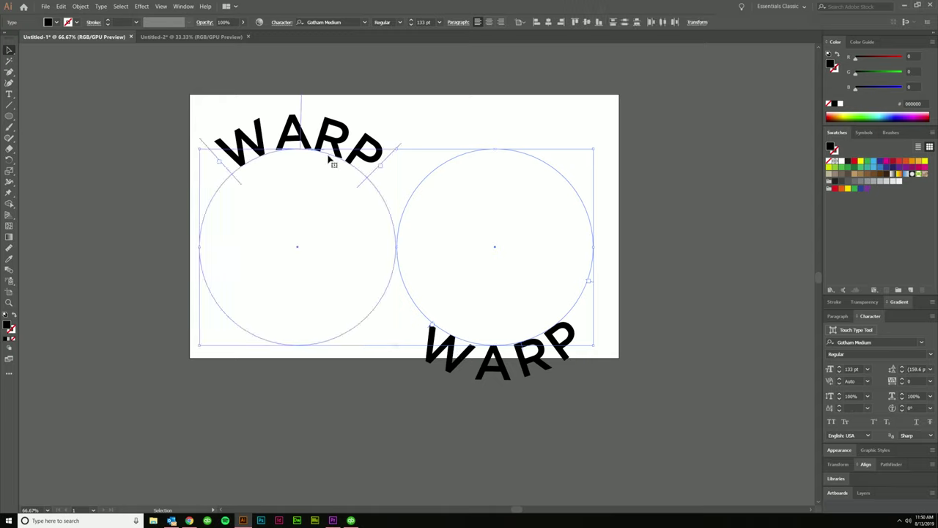
- Align both WARP circles by horizontal centre, shrink them and move them to the artboard centre
{"action": "left_click", "coordinate": [864, 465]}
{"action": "left_click", "coordinate": [847, 423]}
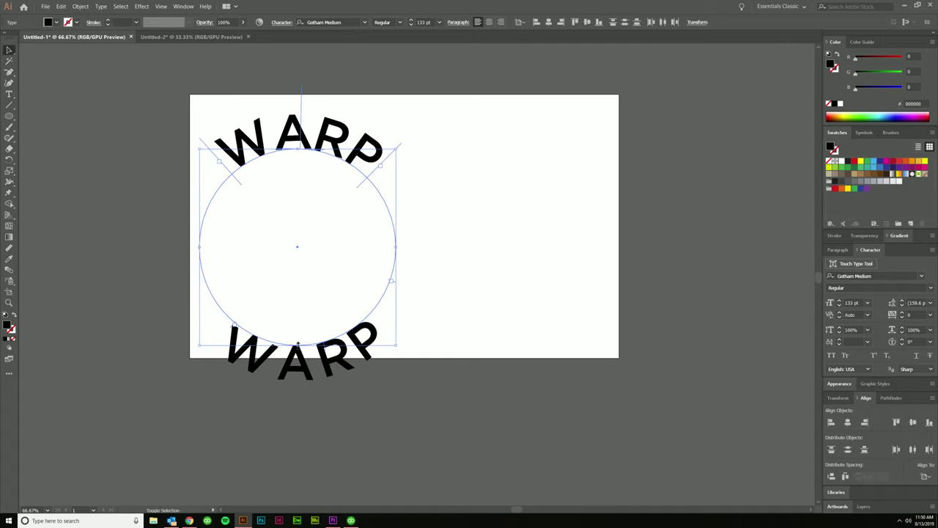
{"action": "left_click_drag", "start_coordinate": [298, 345], "coordinate": [422, 301]}
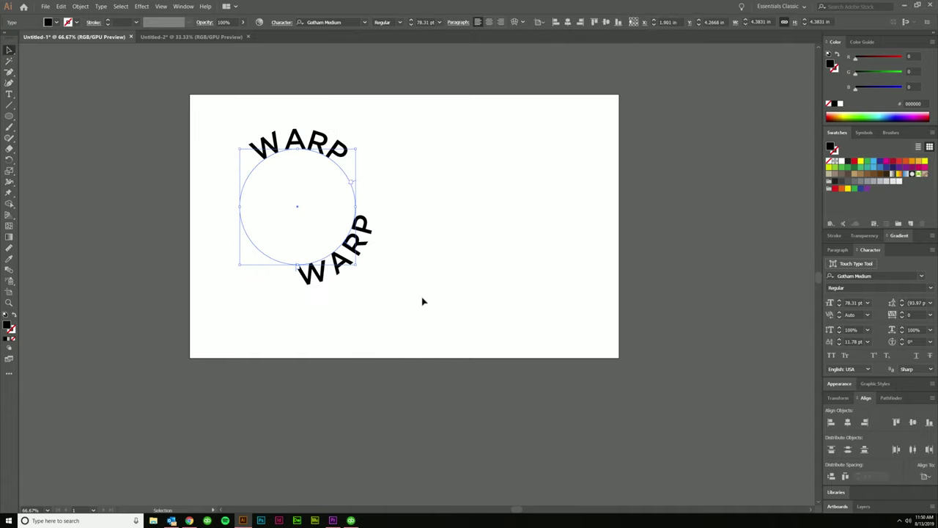
{"action": "key", "text": "ctrl+z"}
{"action": "left_click_drag", "start_coordinate": [291, 143], "coordinate": [396, 167]}
{"action": "left_click", "coordinate": [629, 322]}
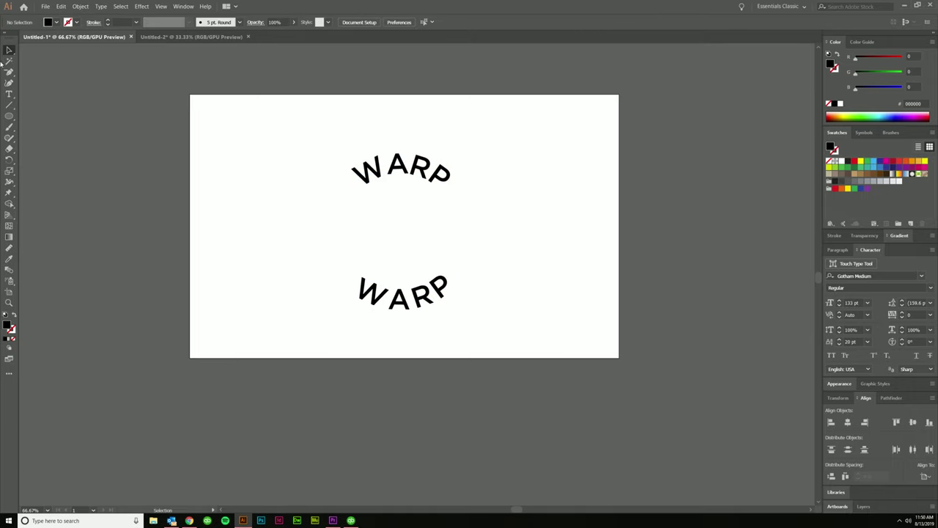
- Draw a solid black circle with the Ellipse tool between the two WARP arcs
{"action": "left_click_drag", "start_coordinate": [9, 116], "coordinate": [47, 130]}
{"action": "left_click_drag", "start_coordinate": [400, 230], "coordinate": [448, 249]}
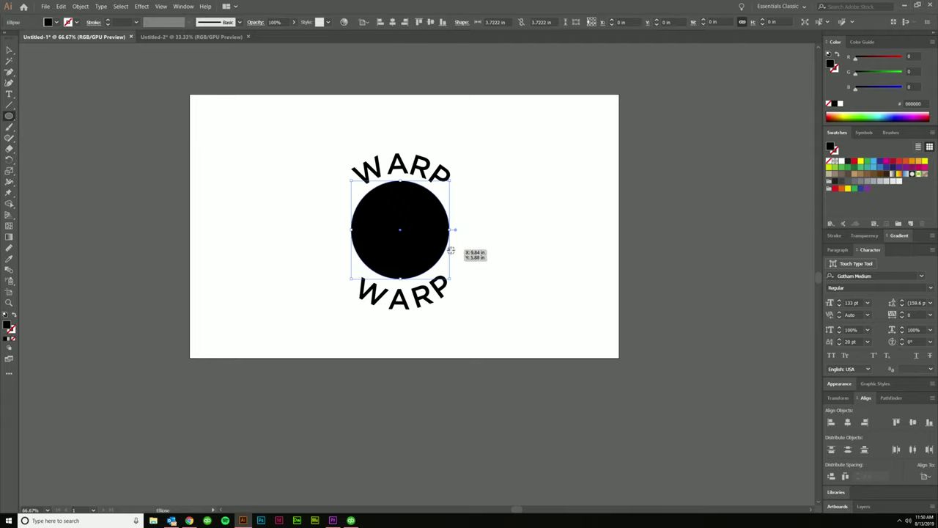
{"action": "key", "text": "v"}
{"action": "left_click", "coordinate": [518, 344]}
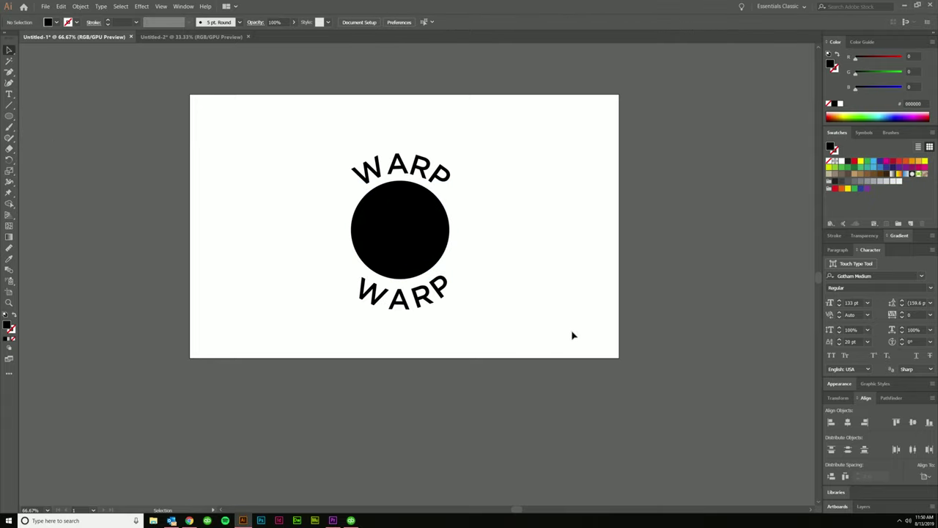